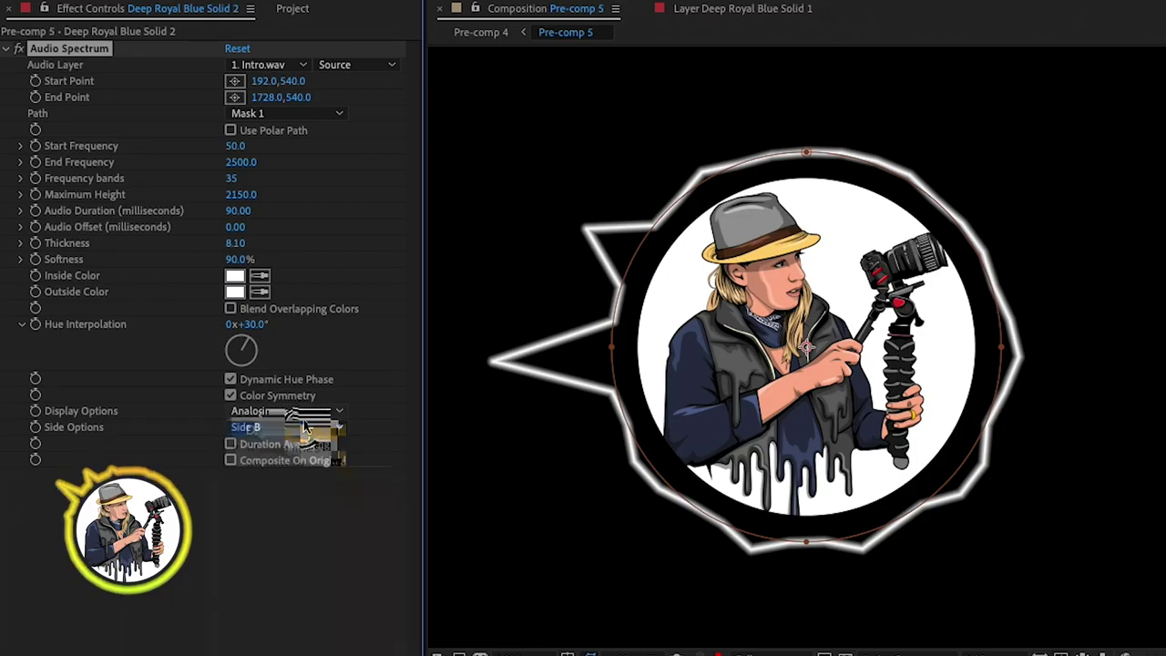
# Switch Audio Spectrum to Digital display with 76 frequency bands and thickness about 10.6.
pyautogui.click(283, 424)
pyautogui.moveTo(229, 179); pyautogui.dragTo(262, 177)
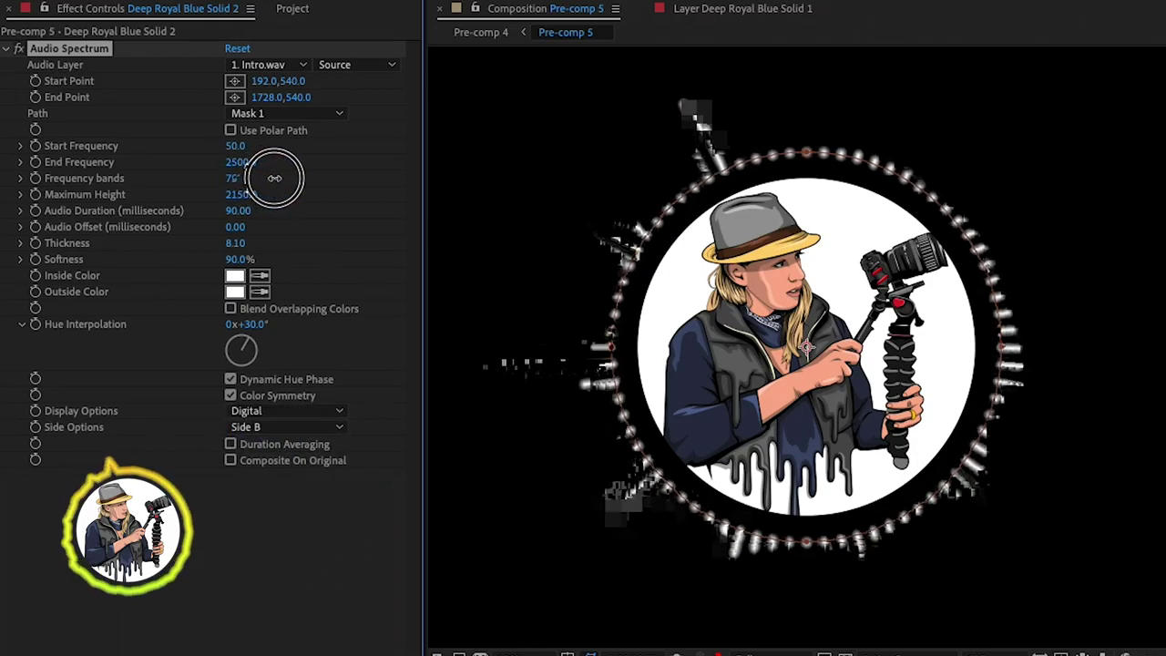
pyautogui.moveTo(261, 243); pyautogui.dragTo(261, 255)
# Make the inside colour cyan, set Hue Interpolation to 201°, and enable Dynamic Hue Phase.
pyautogui.click(234, 276)
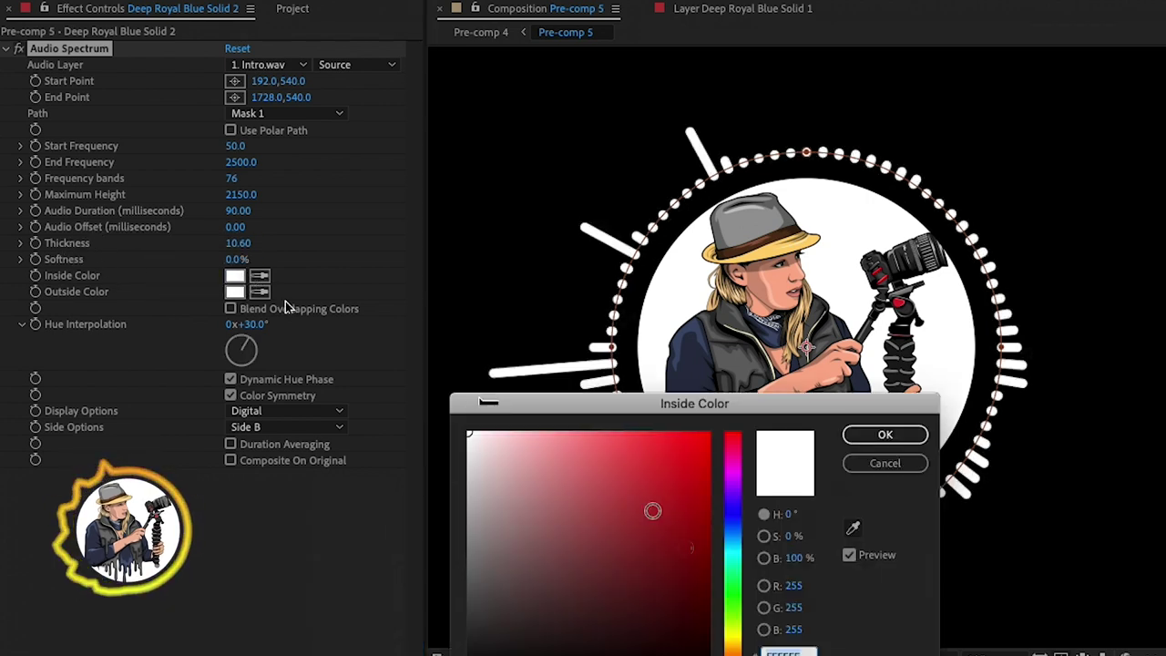
pyautogui.moveTo(734, 510); pyautogui.dragTo(734, 554)
pyautogui.click(701, 469)
pyautogui.click(884, 432)
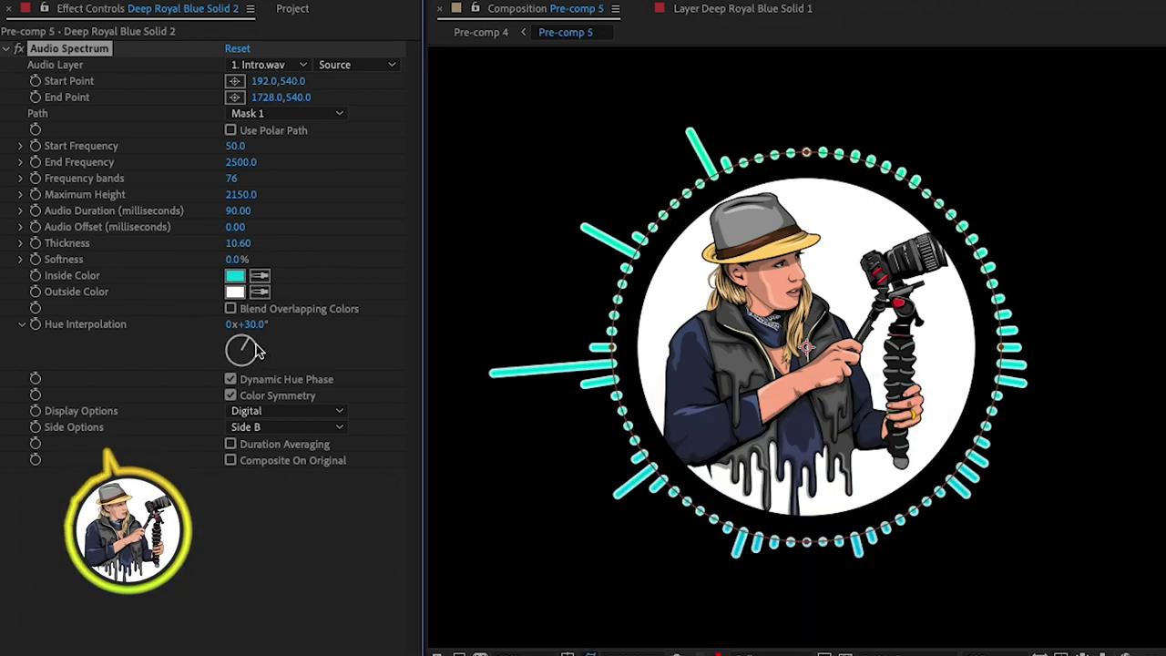
pyautogui.moveTo(257, 335); pyautogui.dragTo(234, 378)
pyautogui.click(231, 378)
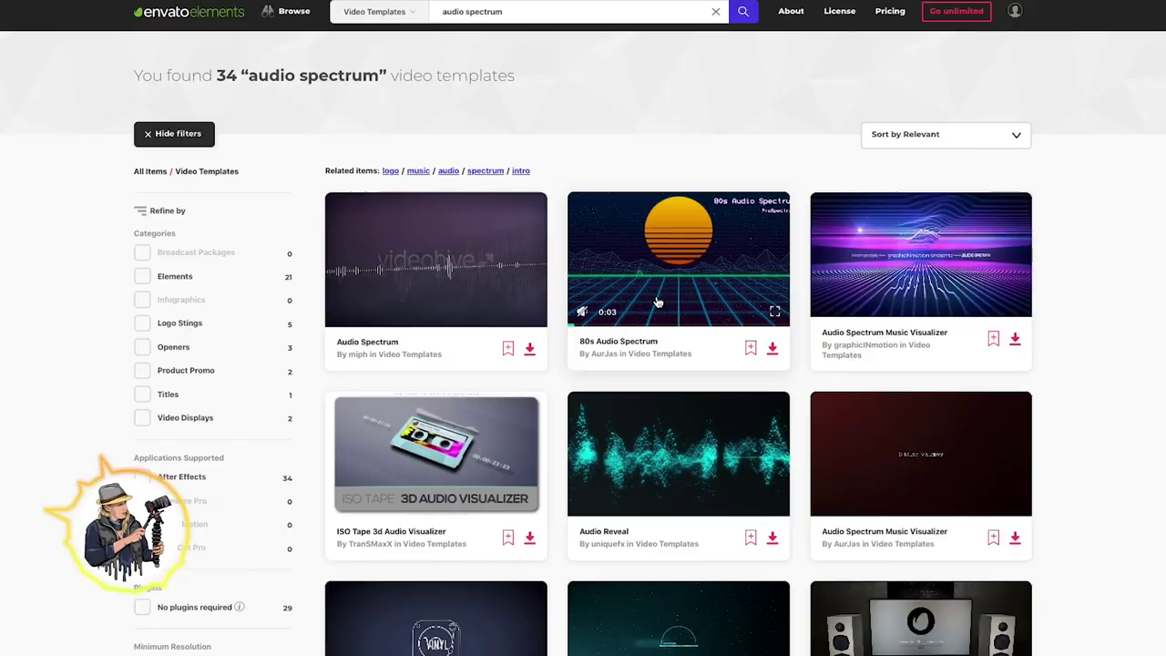
# Scroll through the audio spectrum template results on Envato Elements.
pyautogui.moveTo(921, 301)
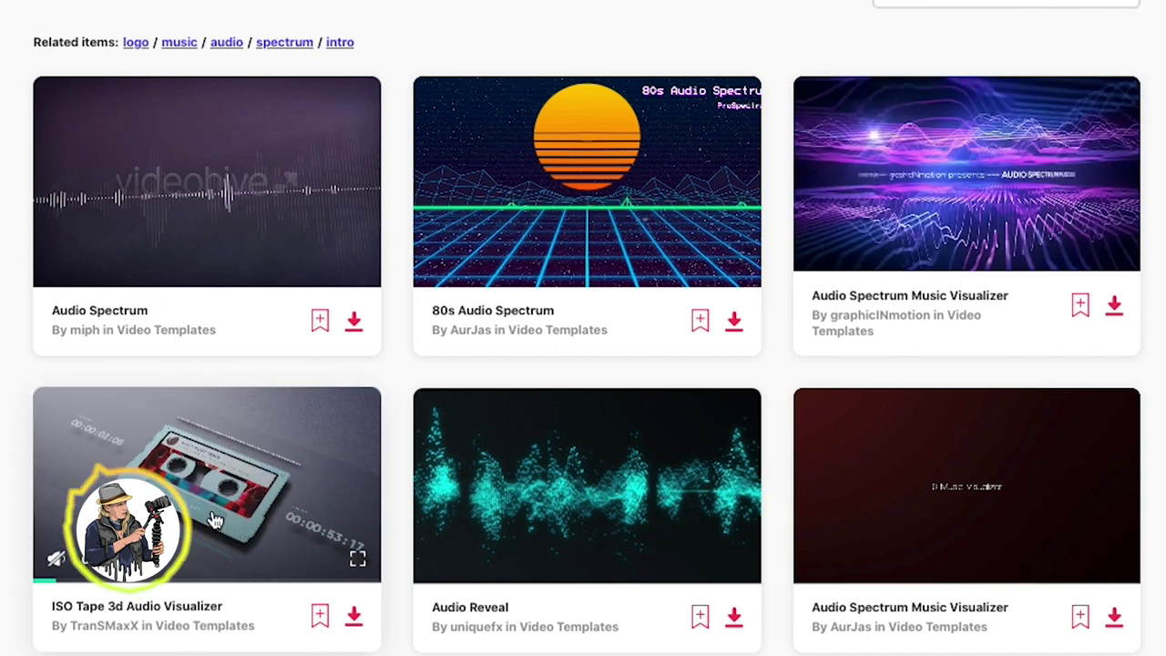
pyautogui.scroll(-10, 215, 521)
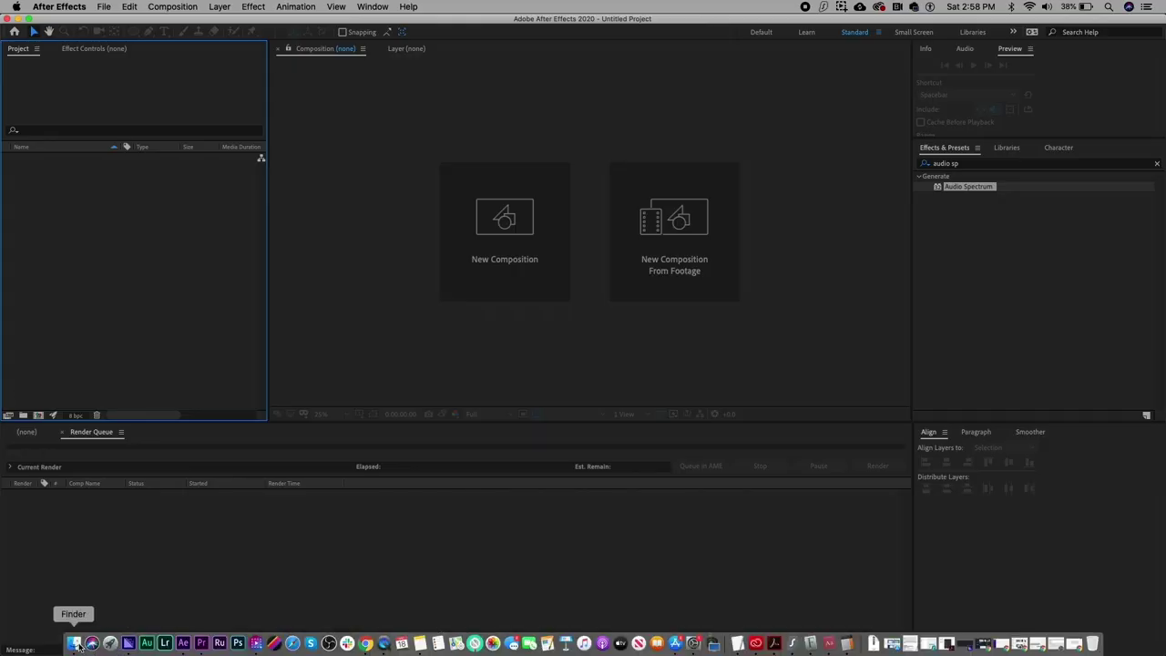
# Drag premieregal.png and Sample Audio.wav from Sample Assets into the Project panel.
pyautogui.click(80, 645)
pyautogui.keyDown('shift'); pyautogui.click(800, 396); pyautogui.keyUp('shift')
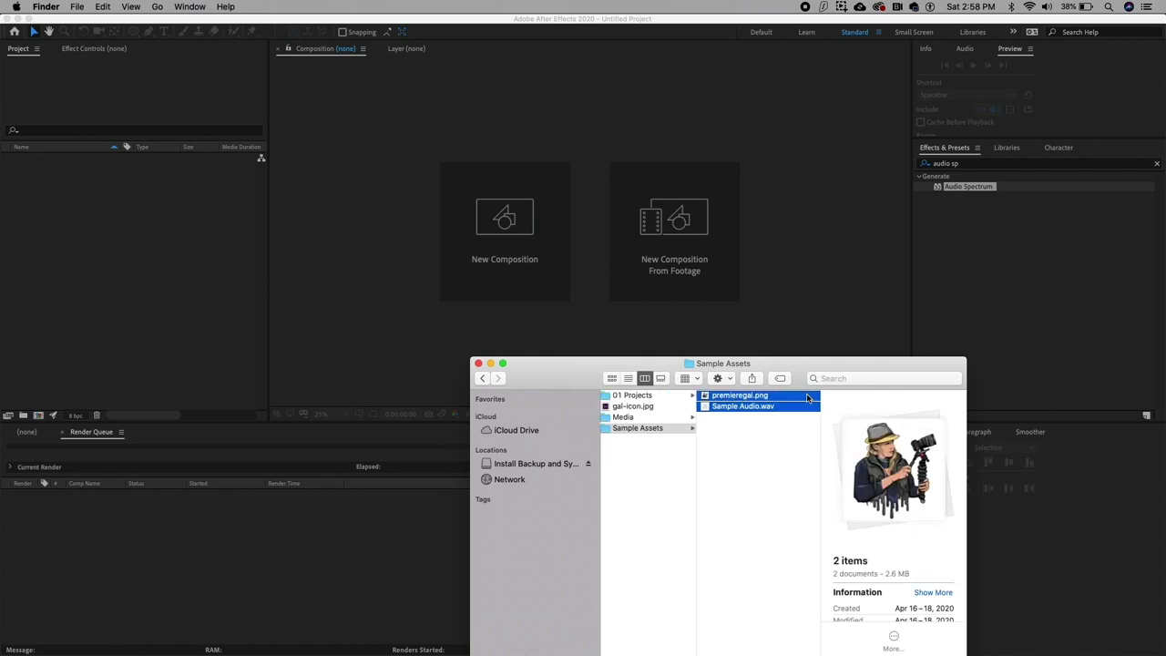
pyautogui.moveTo(799, 396); pyautogui.dragTo(119, 290)
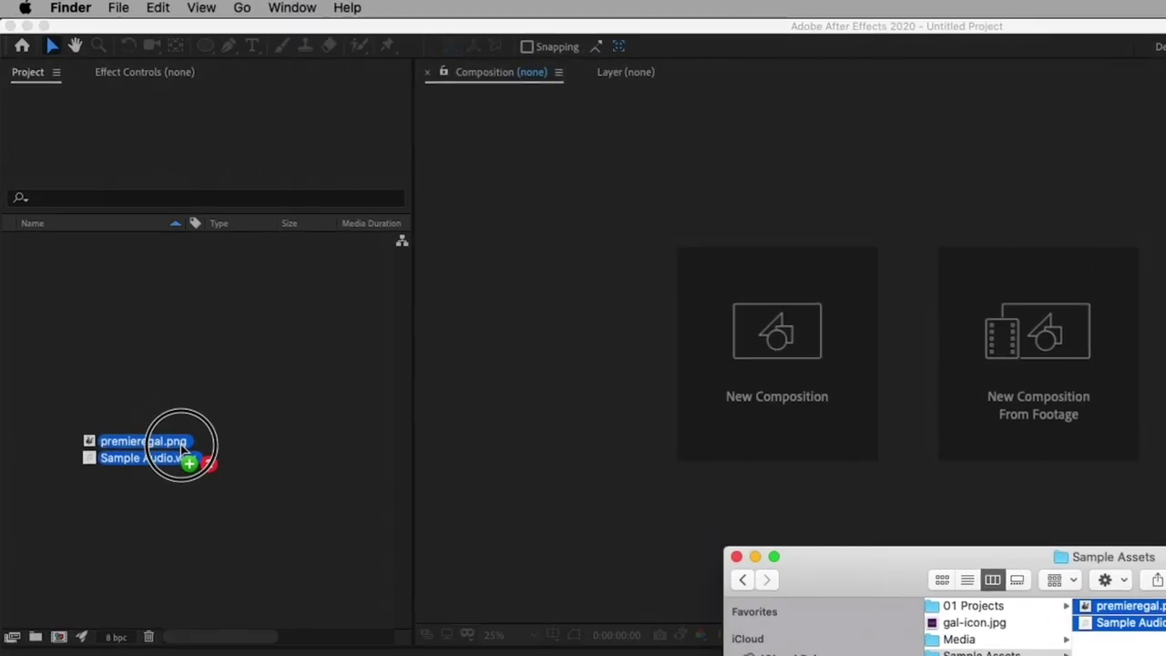
pyautogui.moveTo(181, 443); pyautogui.dragTo(180, 449)
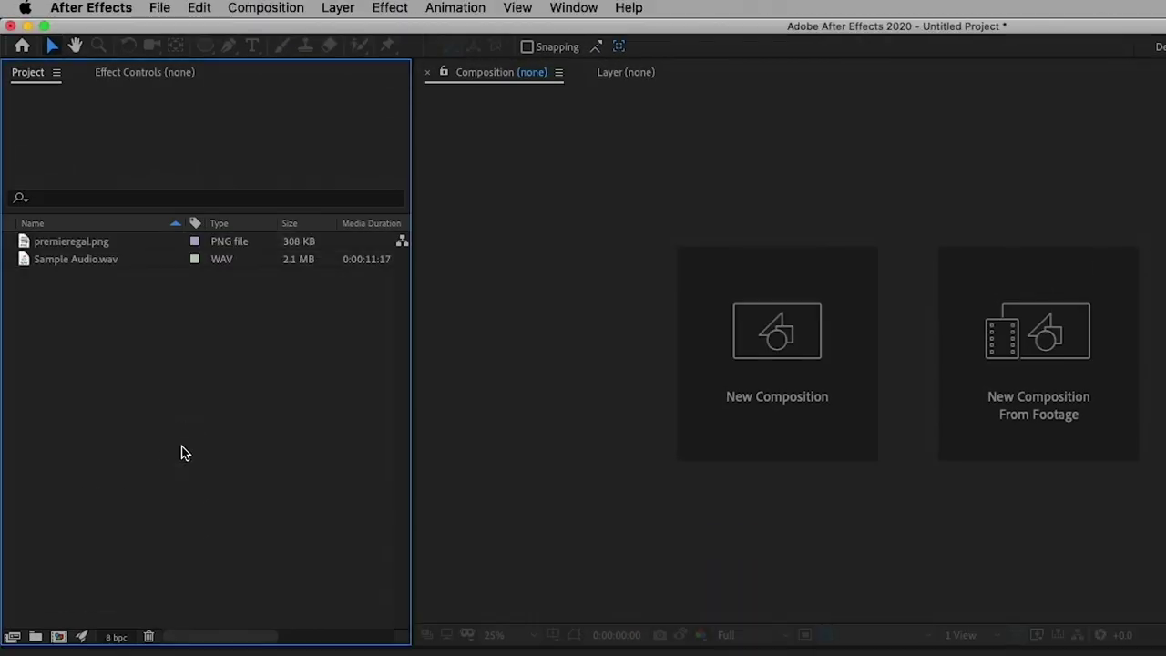
# Start a new composition sized 800 × 1000 px.
pyautogui.click(58, 637)
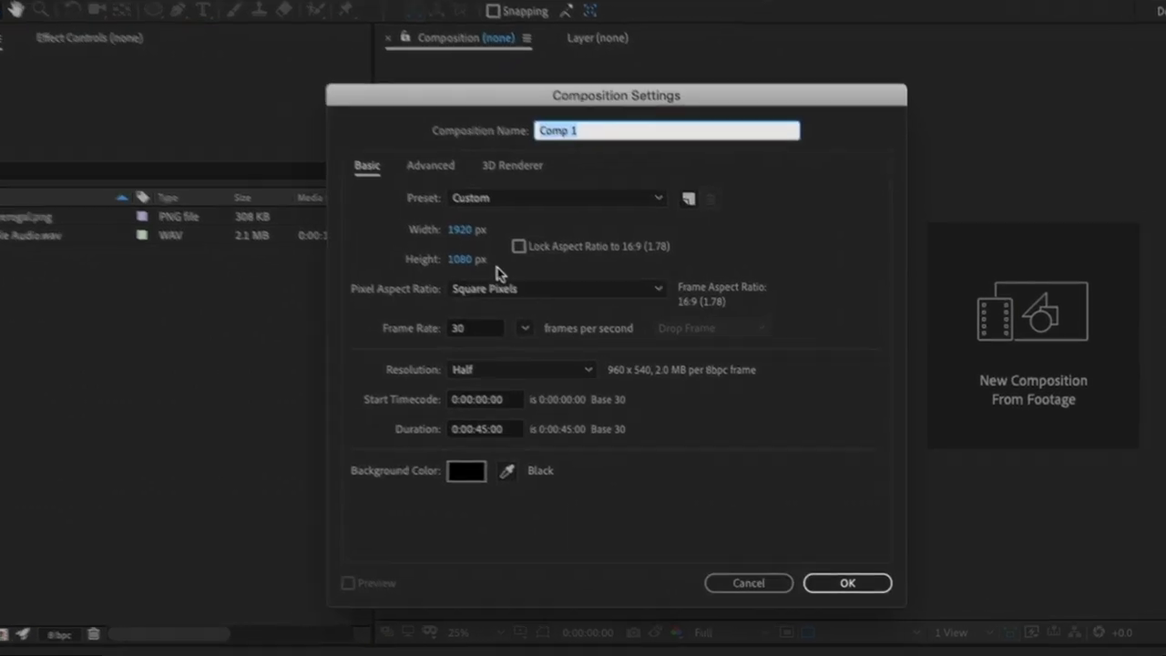
pyautogui.write('800')
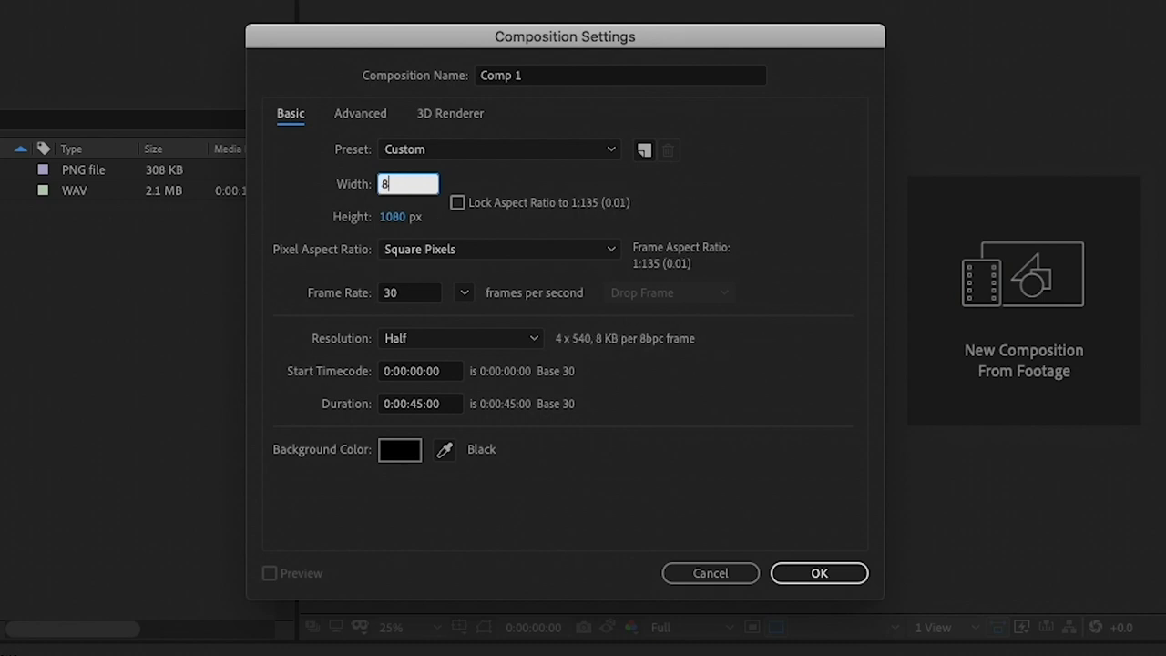
pyautogui.press('Tab')
pyautogui.write('1000')
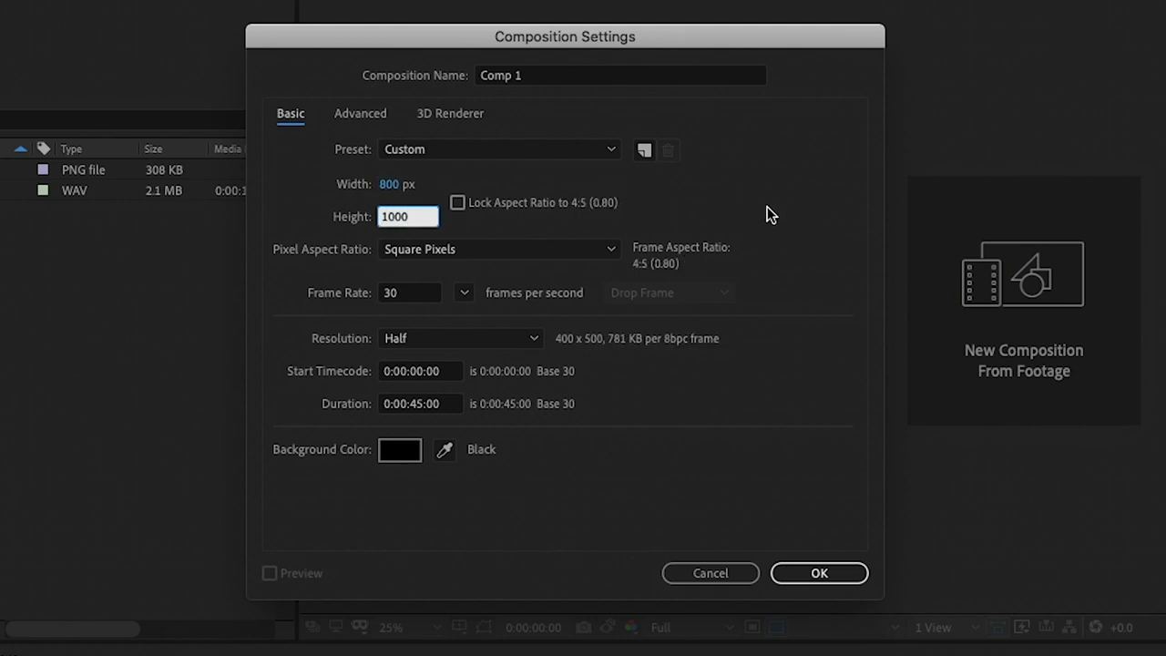
pyautogui.click(767, 214)
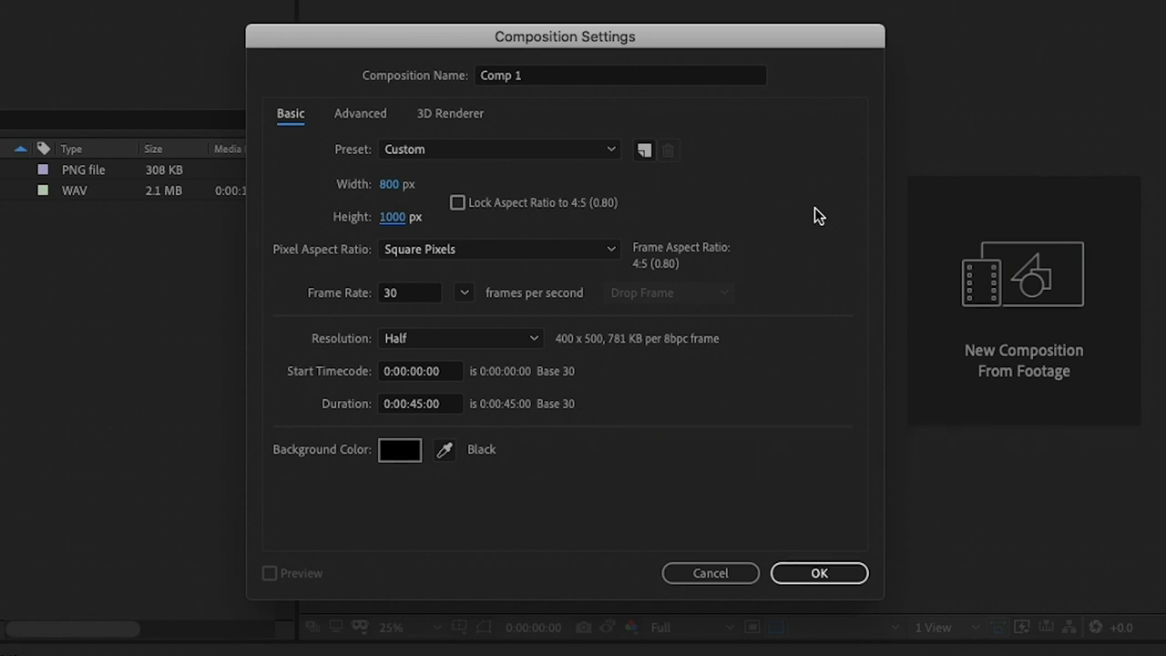
# Set the duration to 12 seconds and create Comp 1.
pyautogui.click(429, 406)
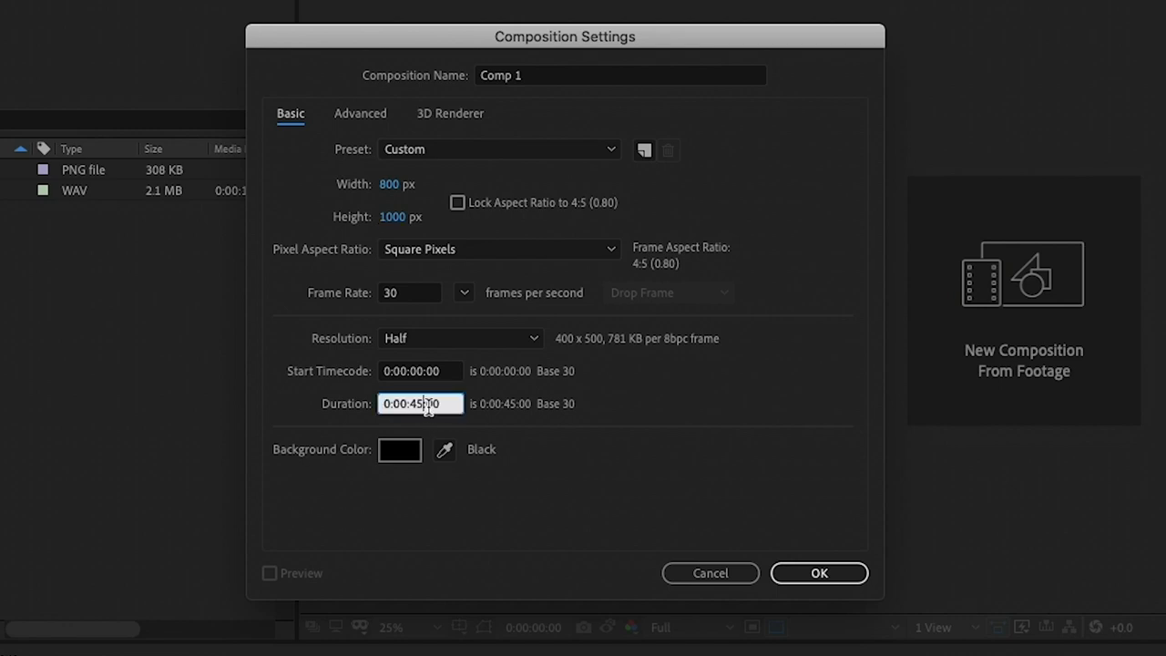
pyautogui.press('BackSpace')
pyautogui.press('BackSpace')
pyautogui.write('12')
pyautogui.click(601, 458)
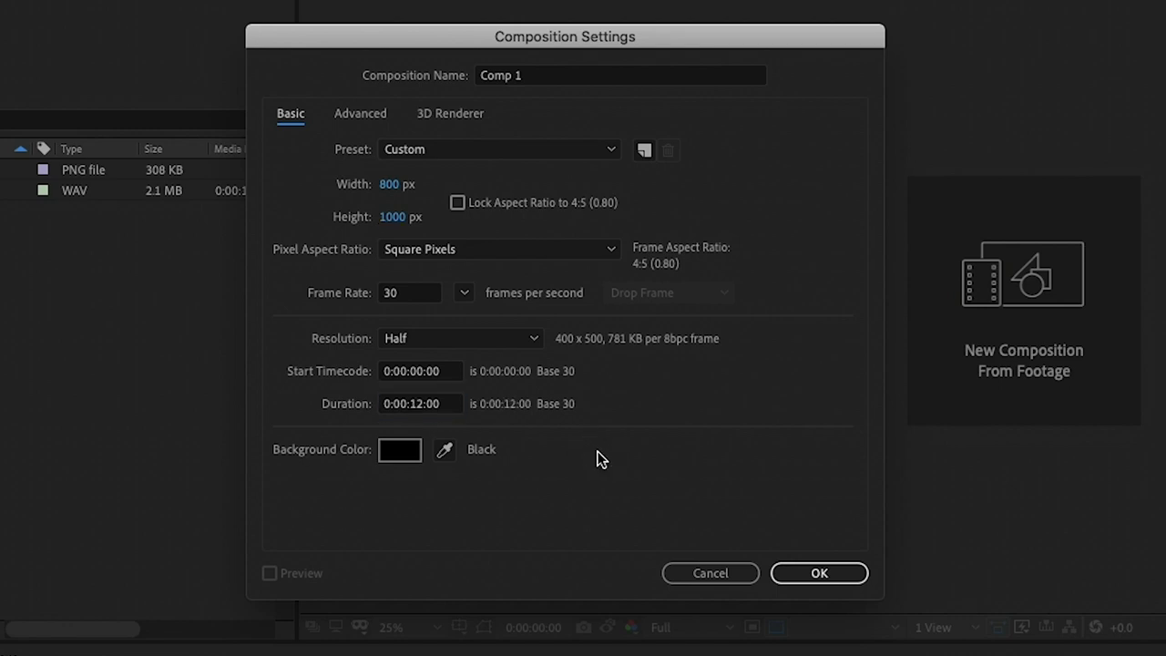
pyautogui.click(814, 572)
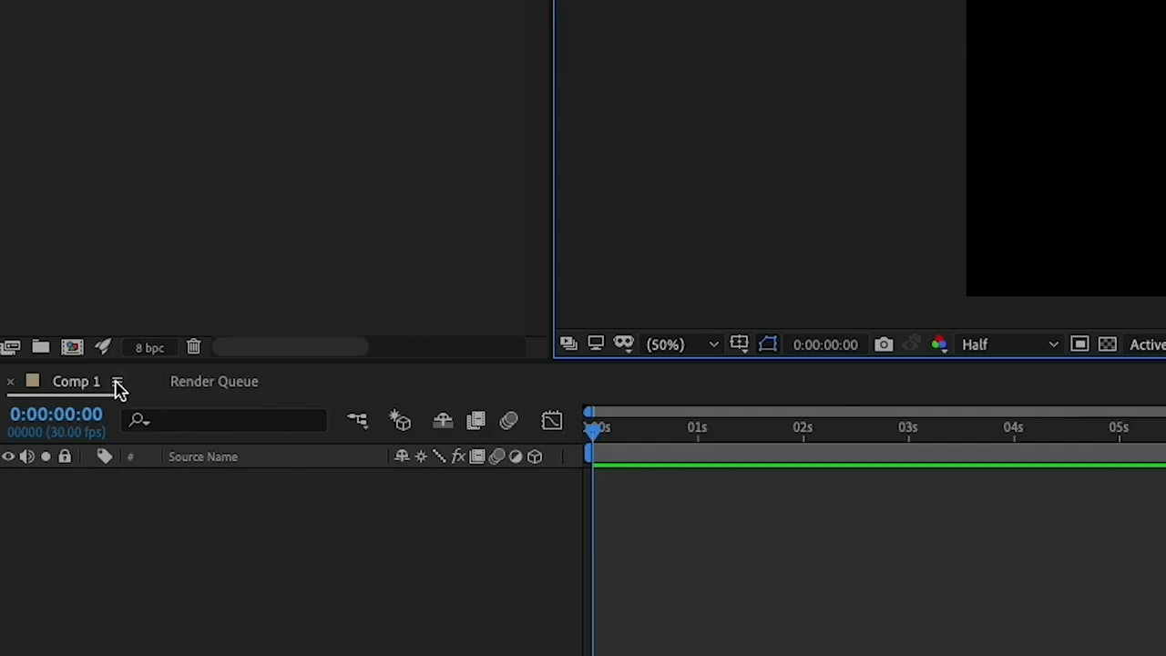
# Reopen Comp 1's settings to confirm the 12-second duration.
pyautogui.click(59, 433)
pyautogui.click(117, 432)
pyautogui.click(235, 387)
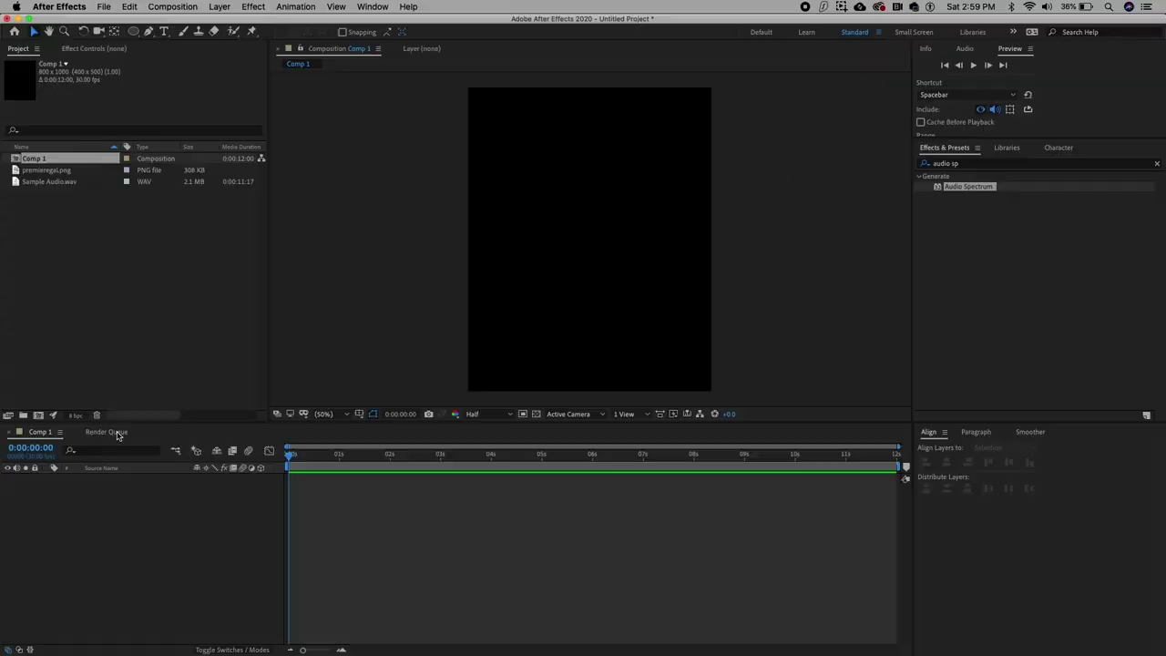
pyautogui.click(351, 289)
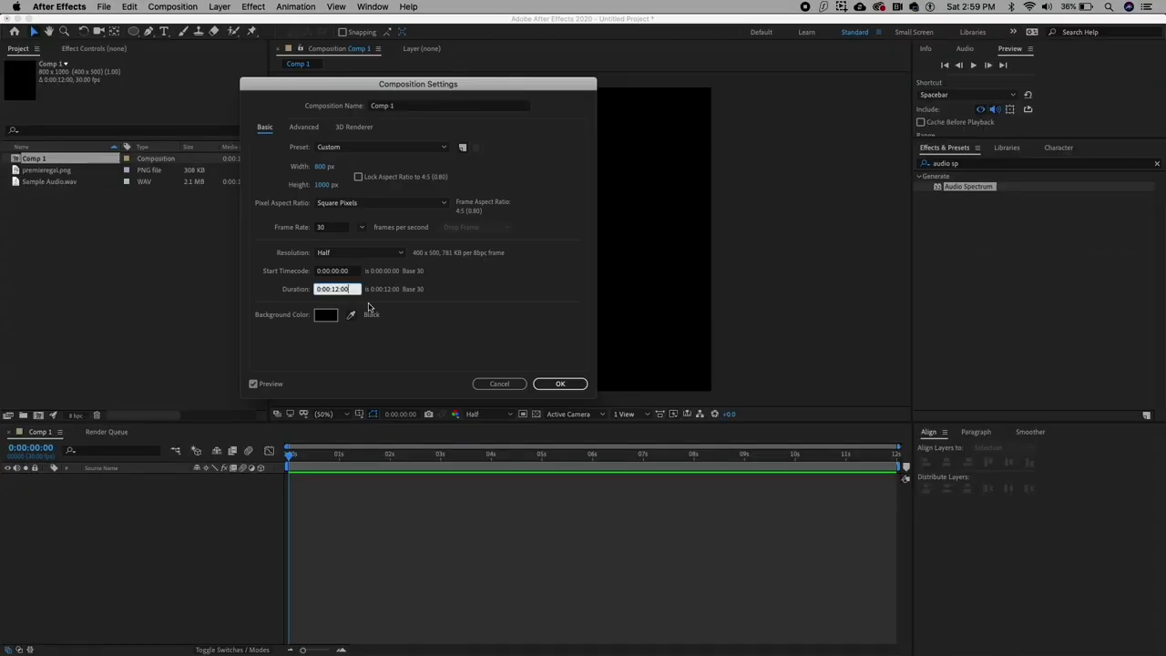
pyautogui.click(565, 384)
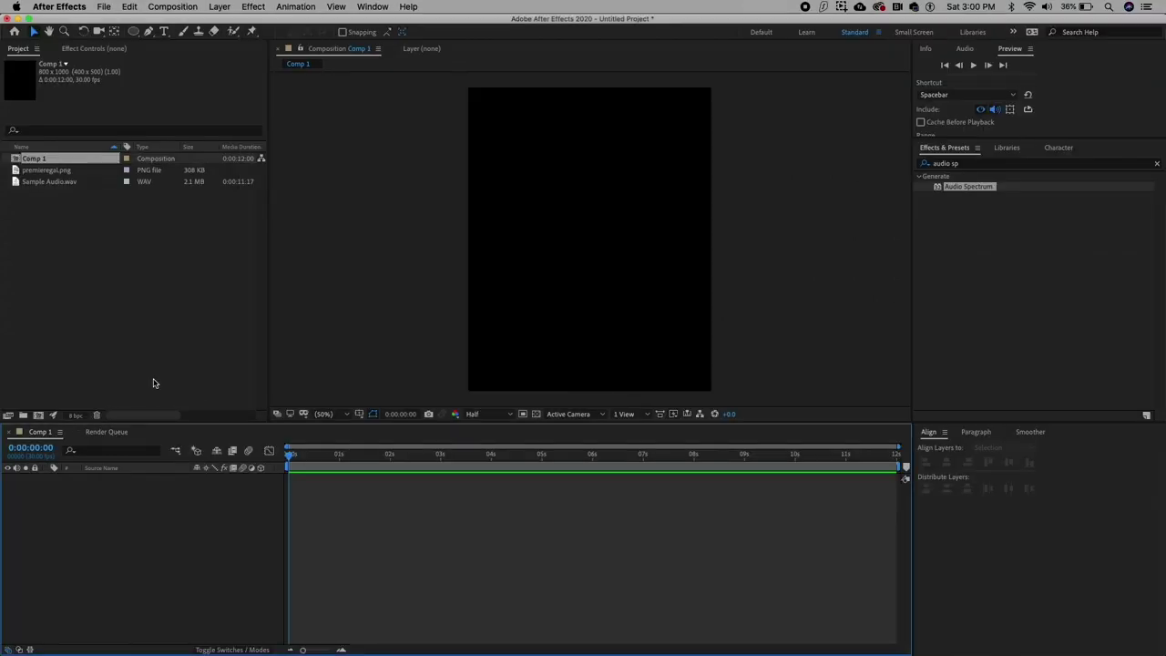
pyautogui.click(126, 332)
# Add premieregal.png to Comp 1 as a small centred square, with Sample Audio.wav below.
pyautogui.moveTo(63, 173); pyautogui.dragTo(102, 497)
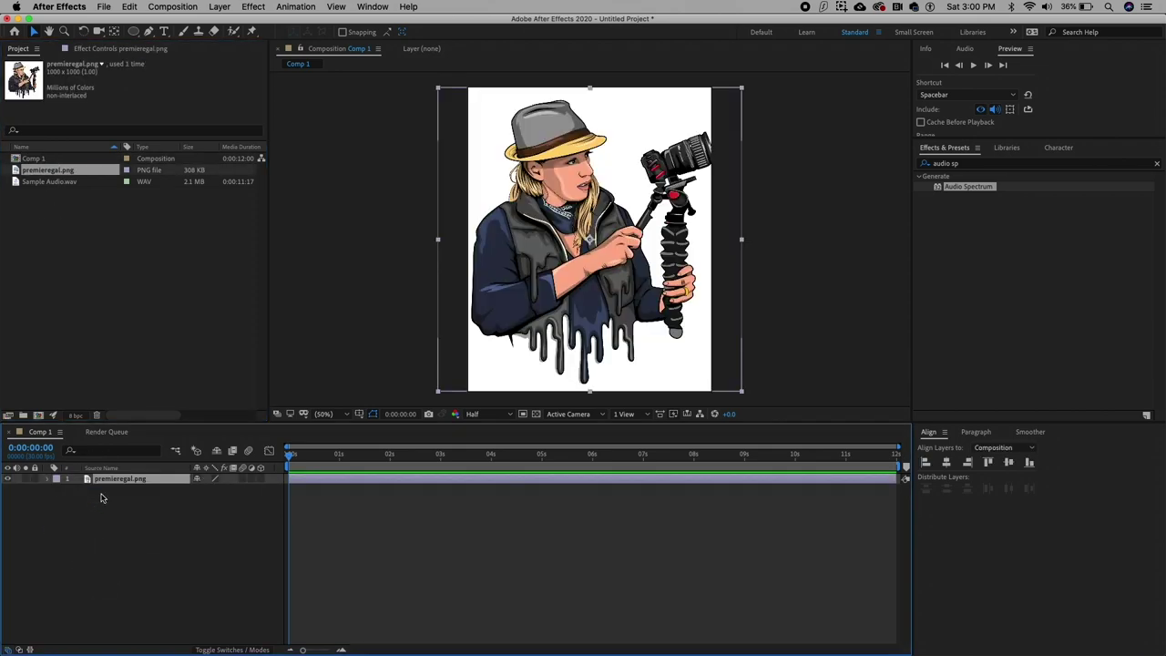
pyautogui.moveTo(741, 393); pyautogui.dragTo(634, 314)
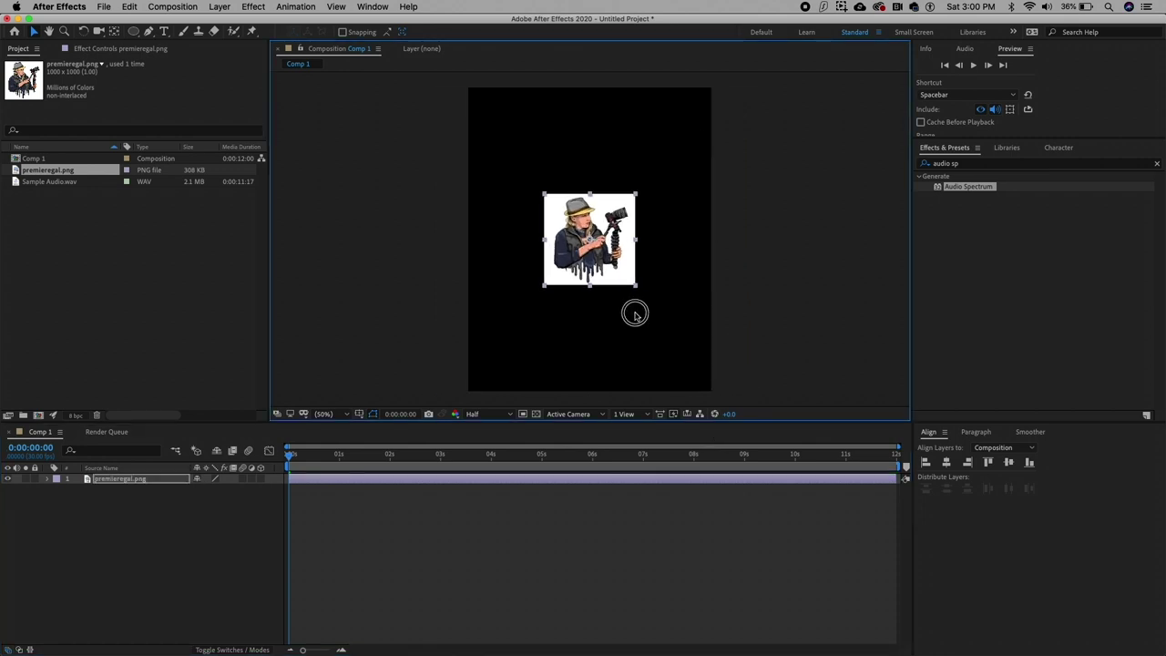
pyautogui.click(865, 289)
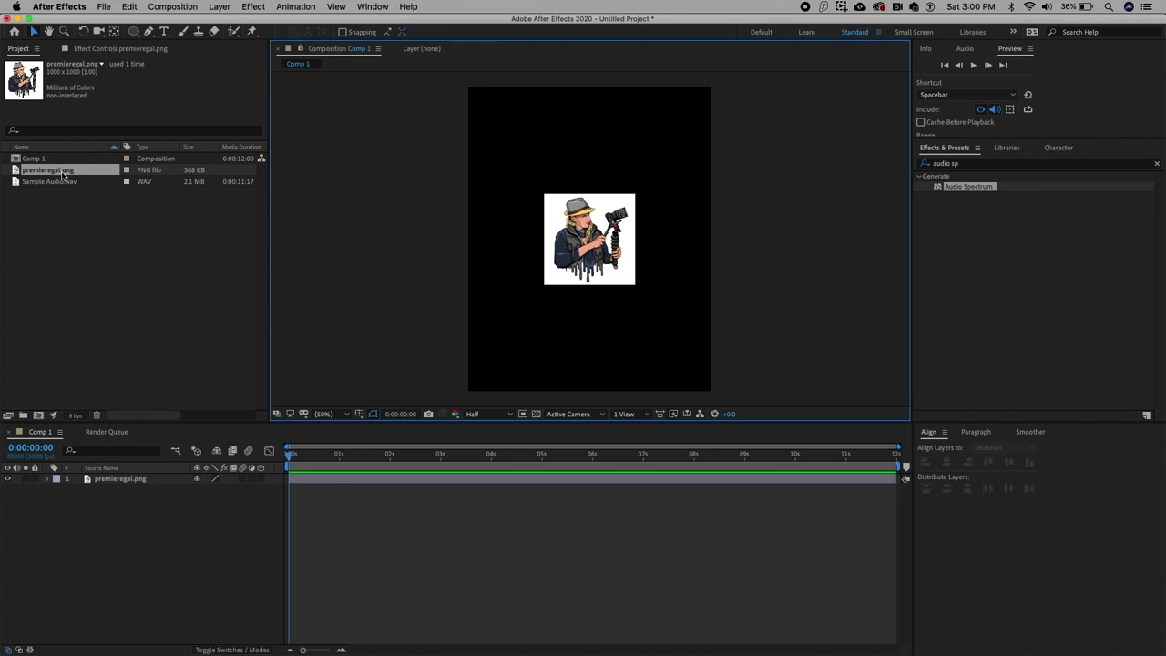
pyautogui.moveTo(61, 182); pyautogui.dragTo(100, 502)
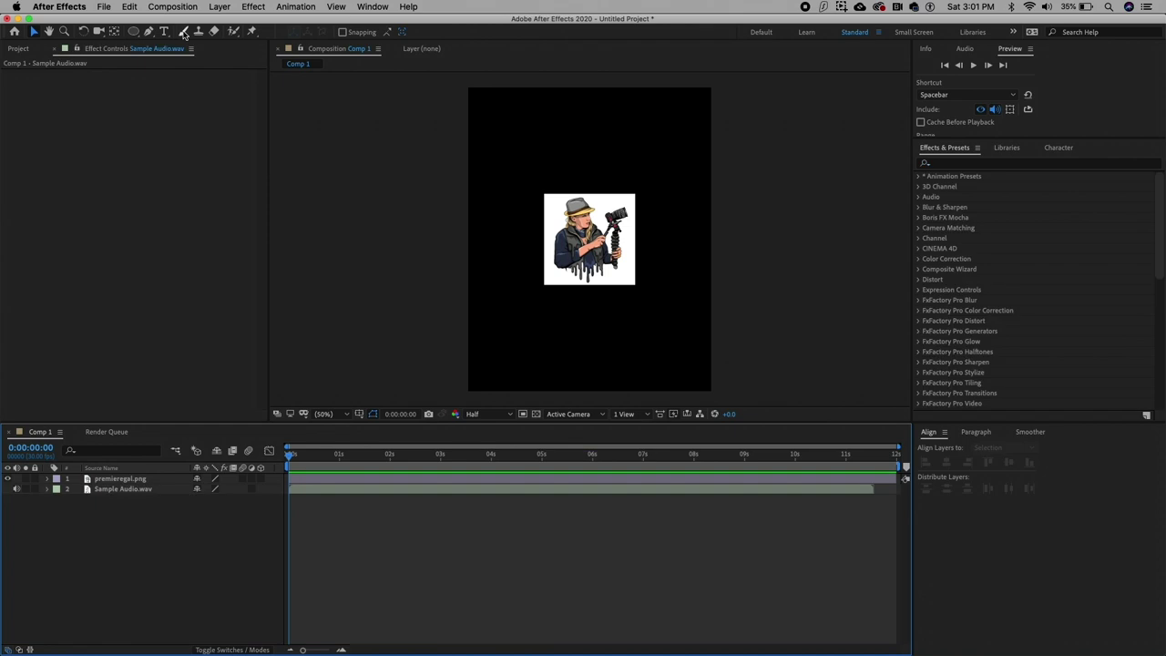
# Create a full-comp blue solid and move it beneath the avatar image.
pyautogui.click(221, 6)
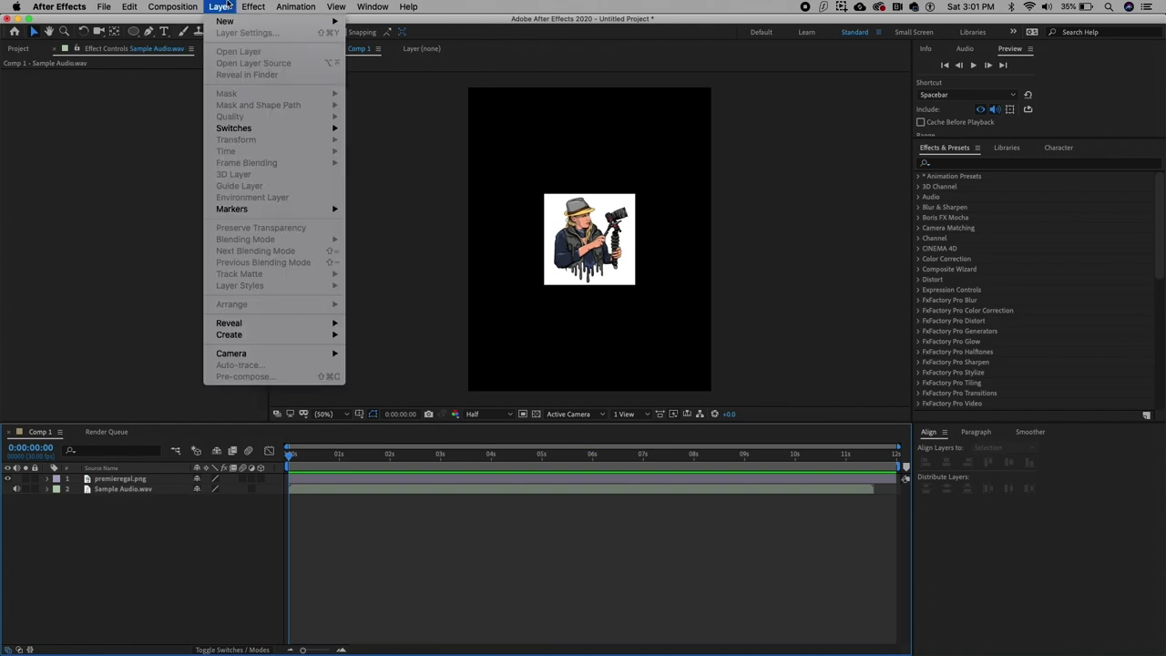
pyautogui.click(378, 37)
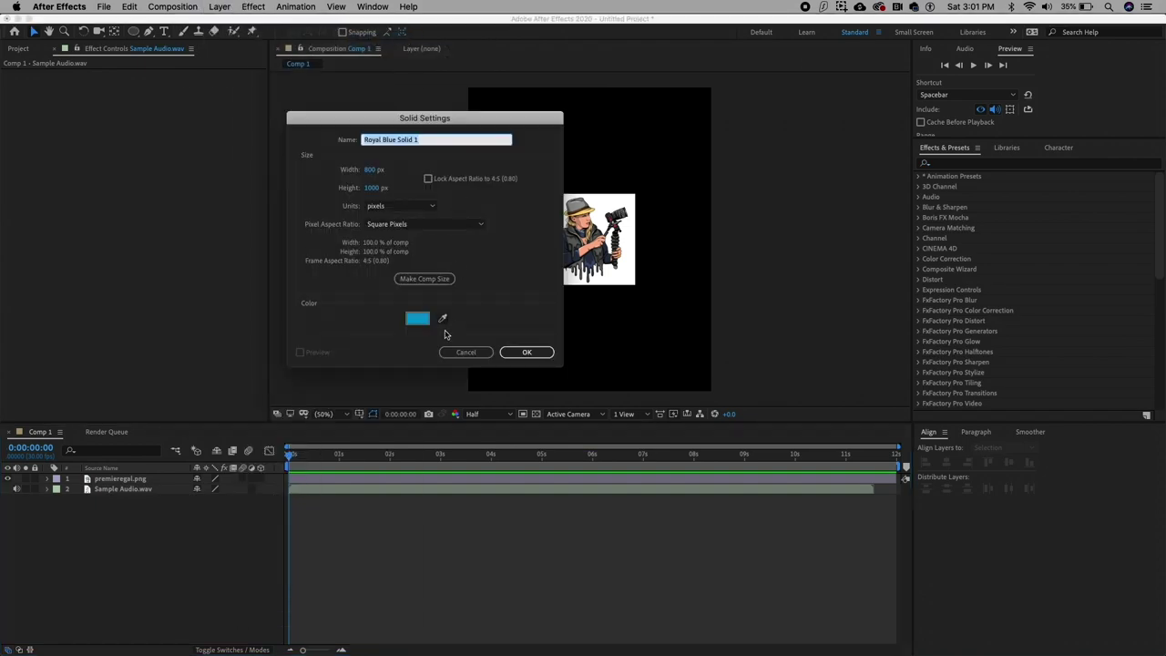
pyautogui.click(417, 318)
pyautogui.click(556, 317)
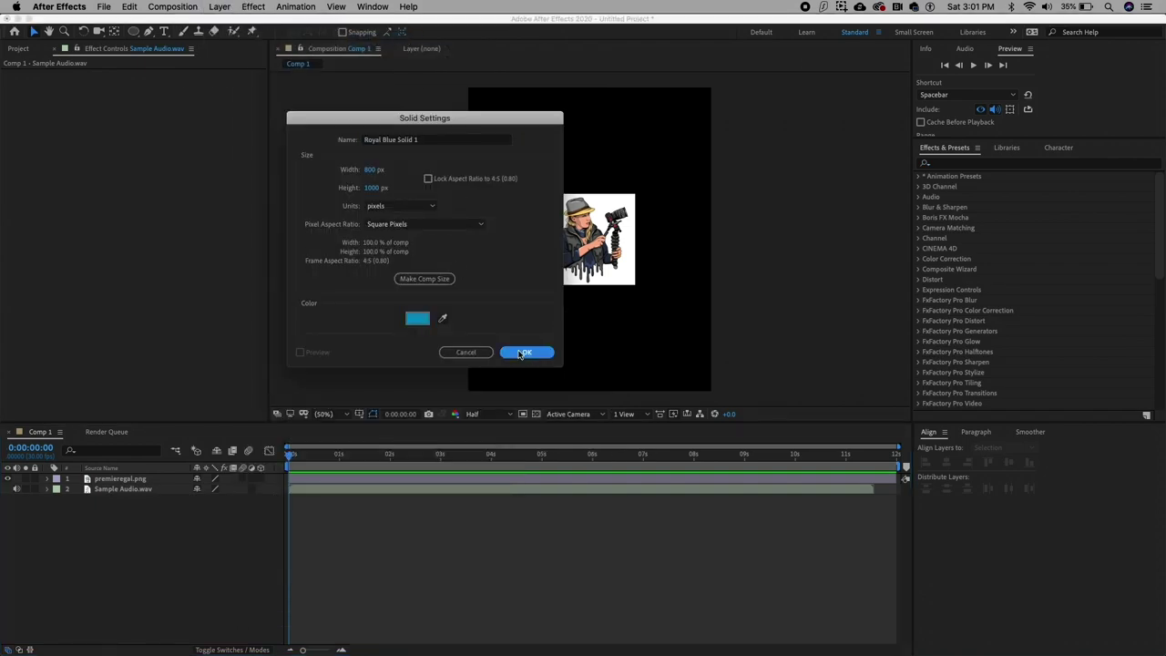
pyautogui.click(520, 352)
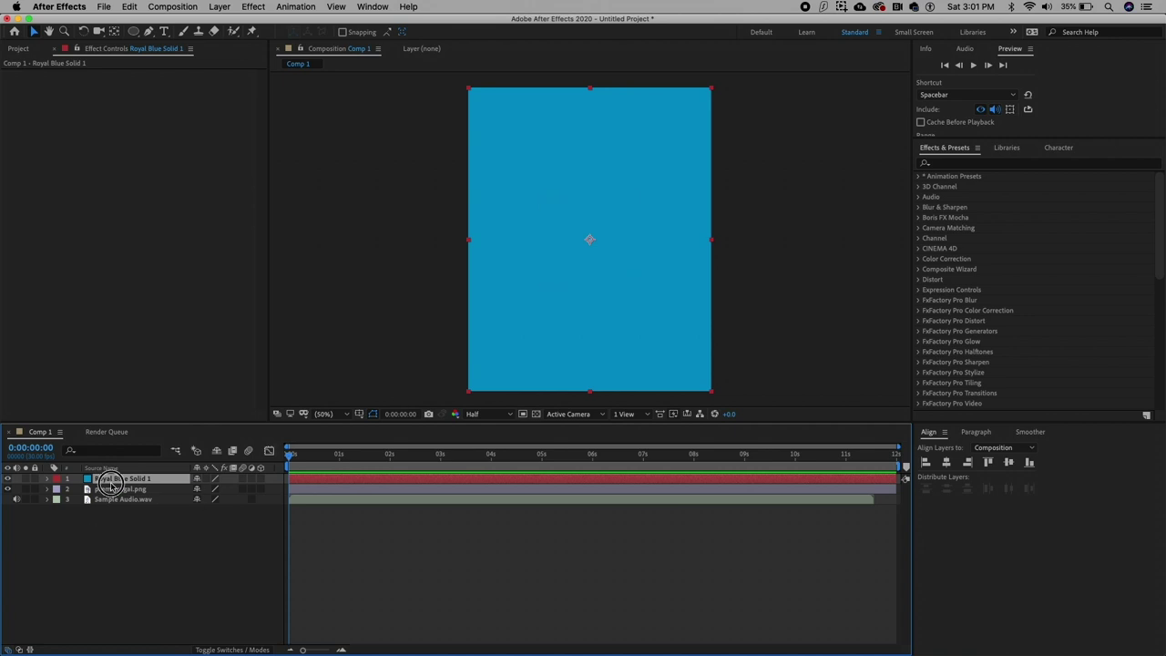
pyautogui.moveTo(110, 479); pyautogui.dragTo(122, 507)
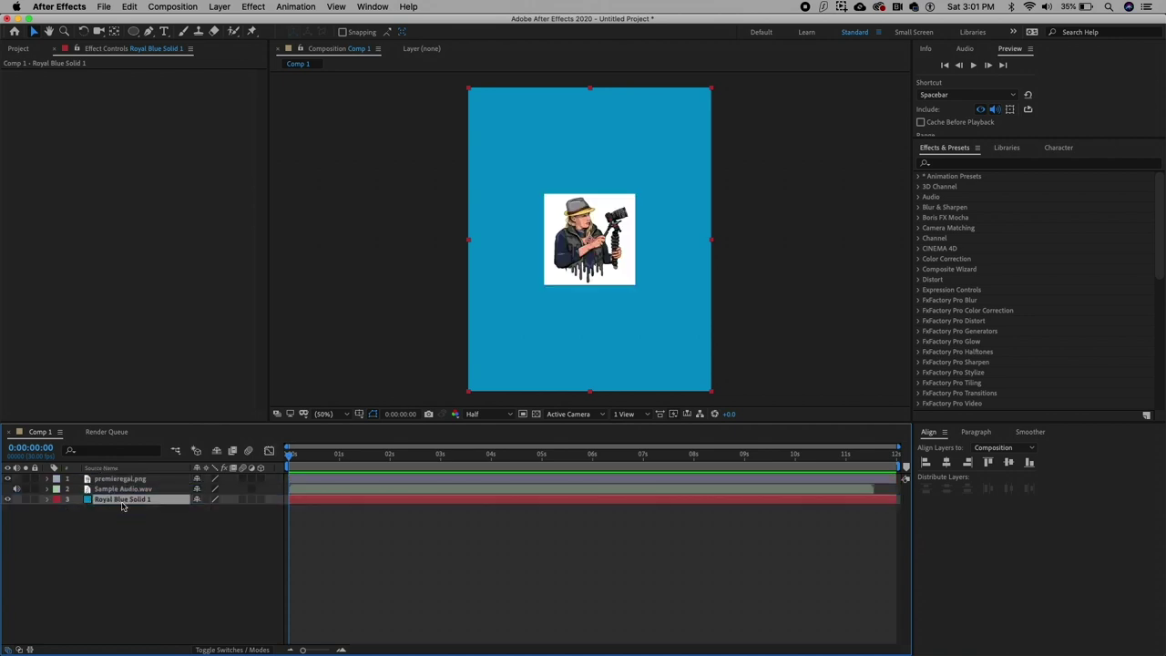
# Apply the Vignette Lighting preset to the blue solid.
pyautogui.click(949, 162)
pyautogui.write('vigne')
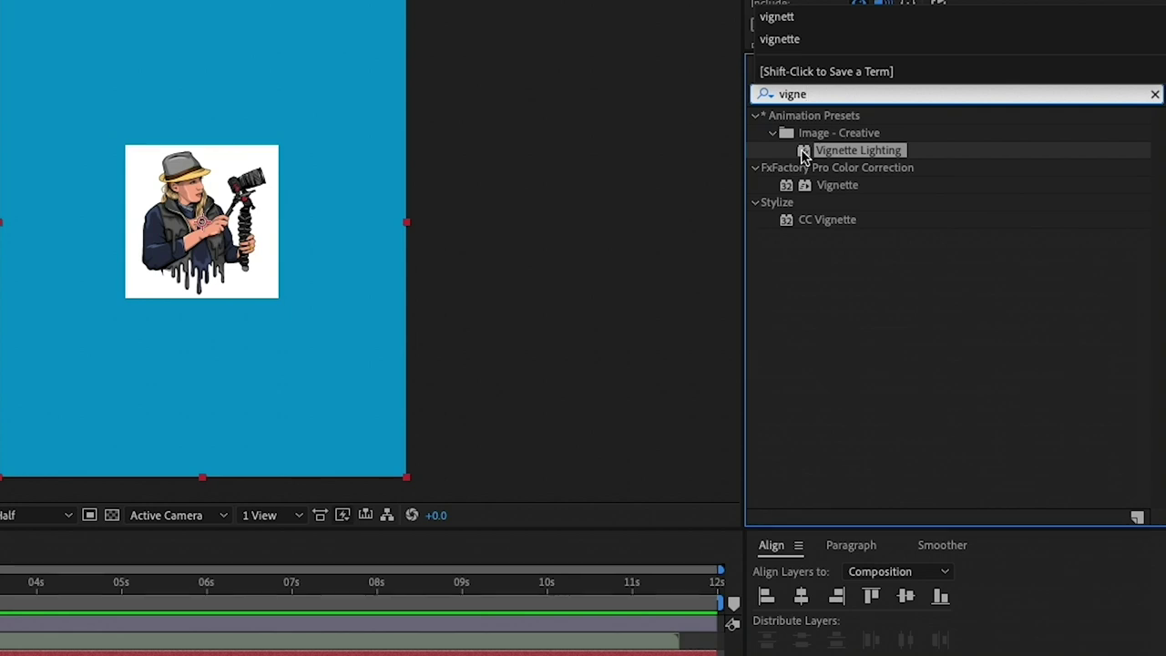
pyautogui.doubleClick(802, 152)
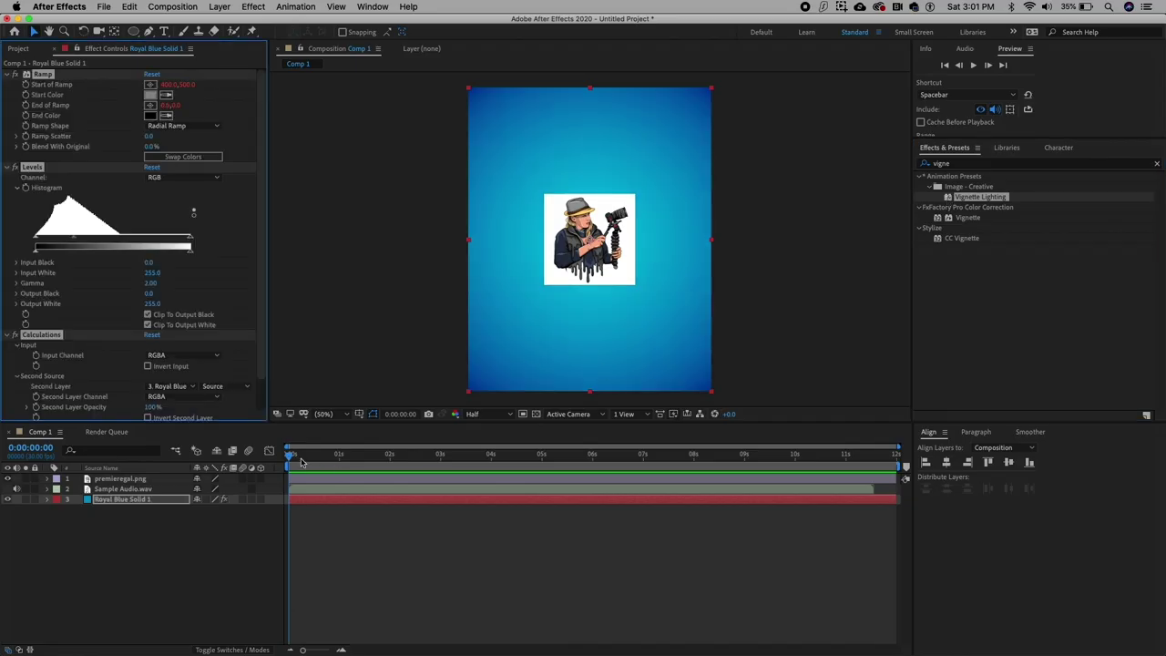
pyautogui.moveTo(290, 454); pyautogui.dragTo(337, 462)
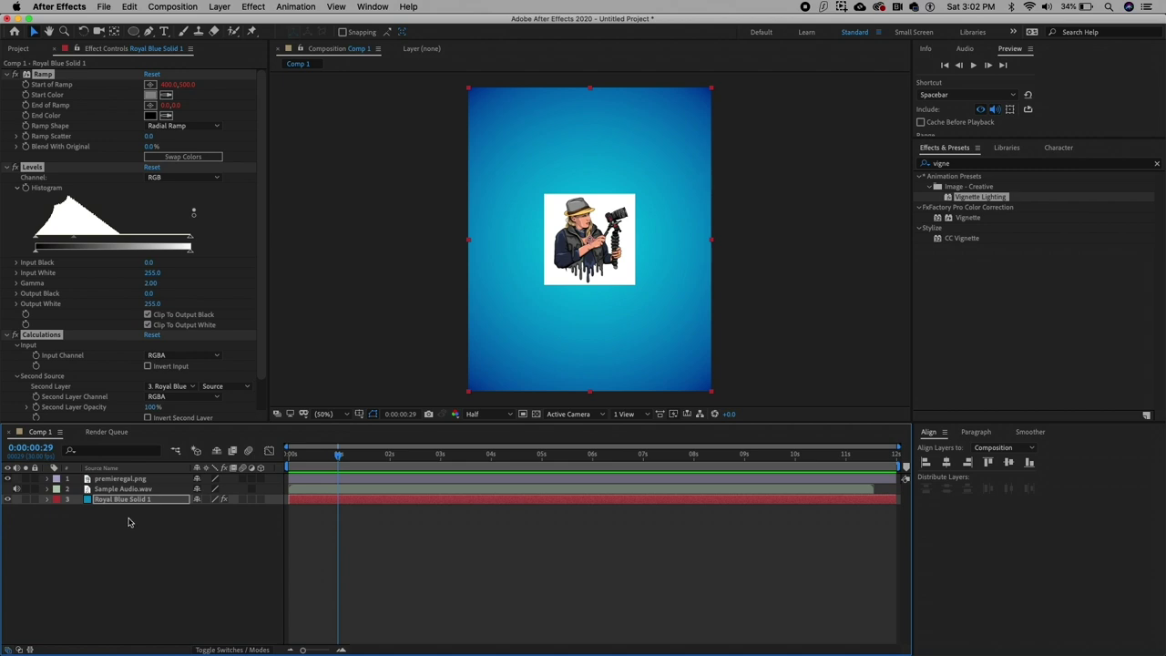
# Draw a circular Ellipse mask over premieregal.png at 100% zoom.
pyautogui.click(119, 479)
pyautogui.press('/')
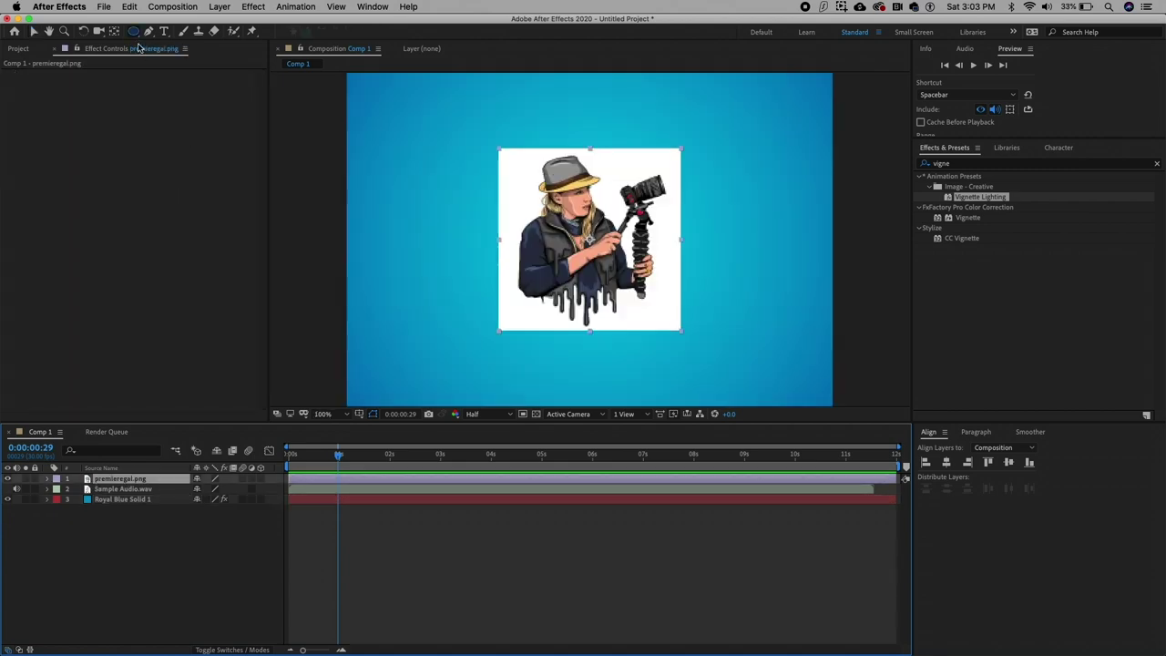
pyautogui.moveTo(134, 31); pyautogui.dragTo(173, 61)
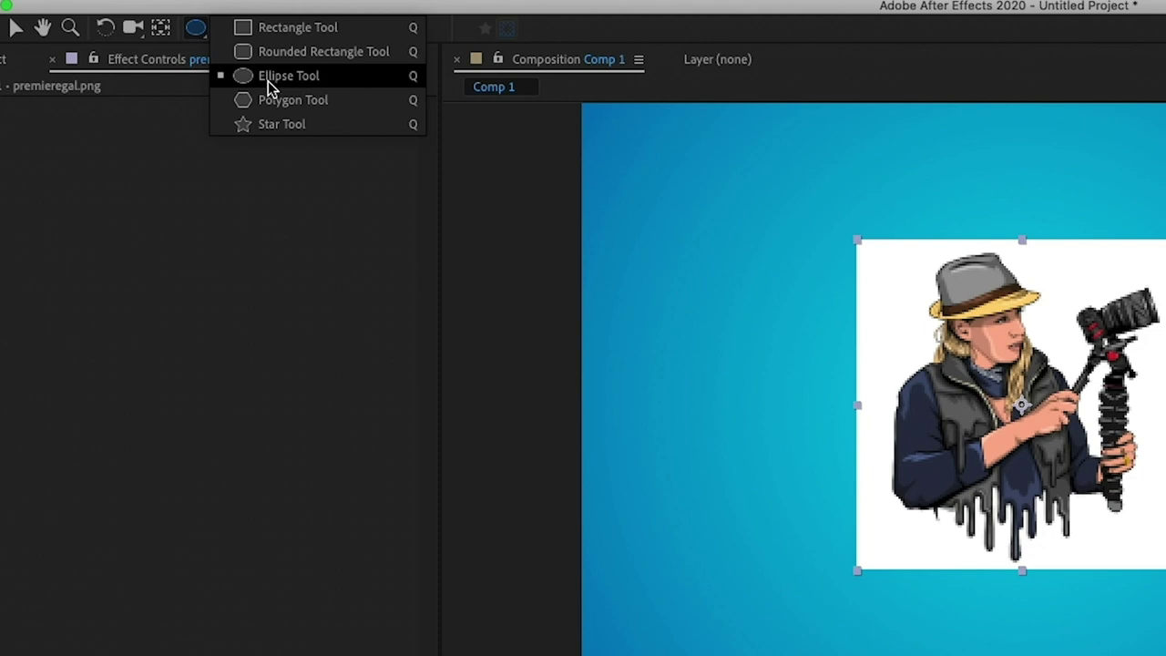
pyautogui.moveTo(268, 81); pyautogui.dragTo(268, 81)
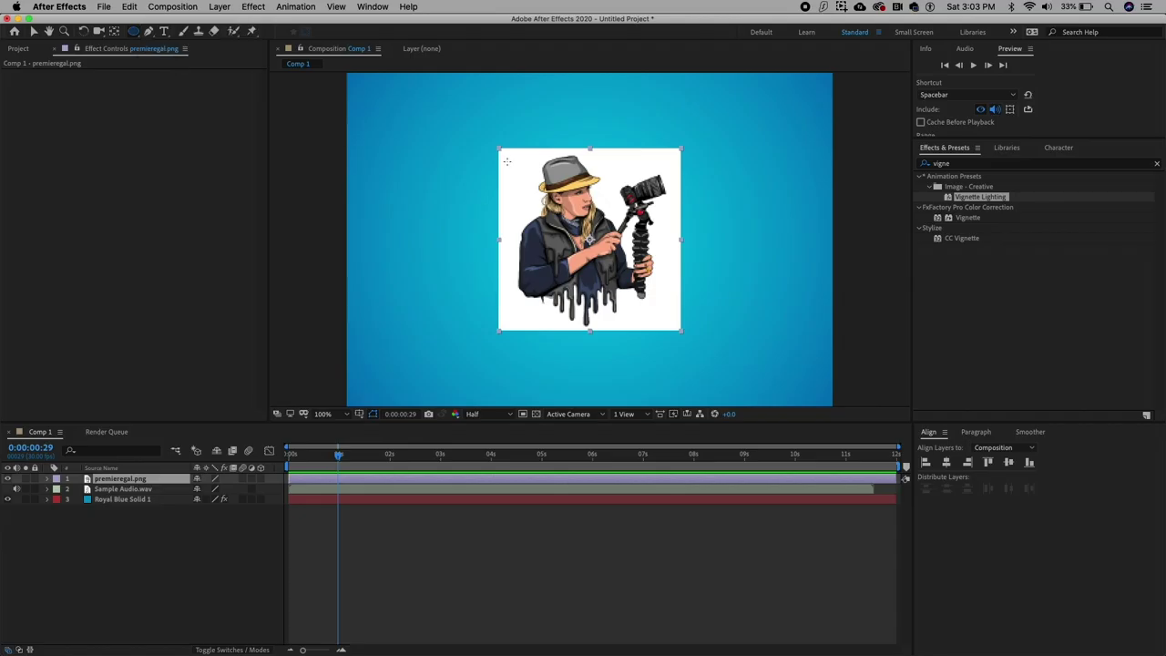
pyautogui.moveTo(502, 152); pyautogui.dragTo(679, 318)
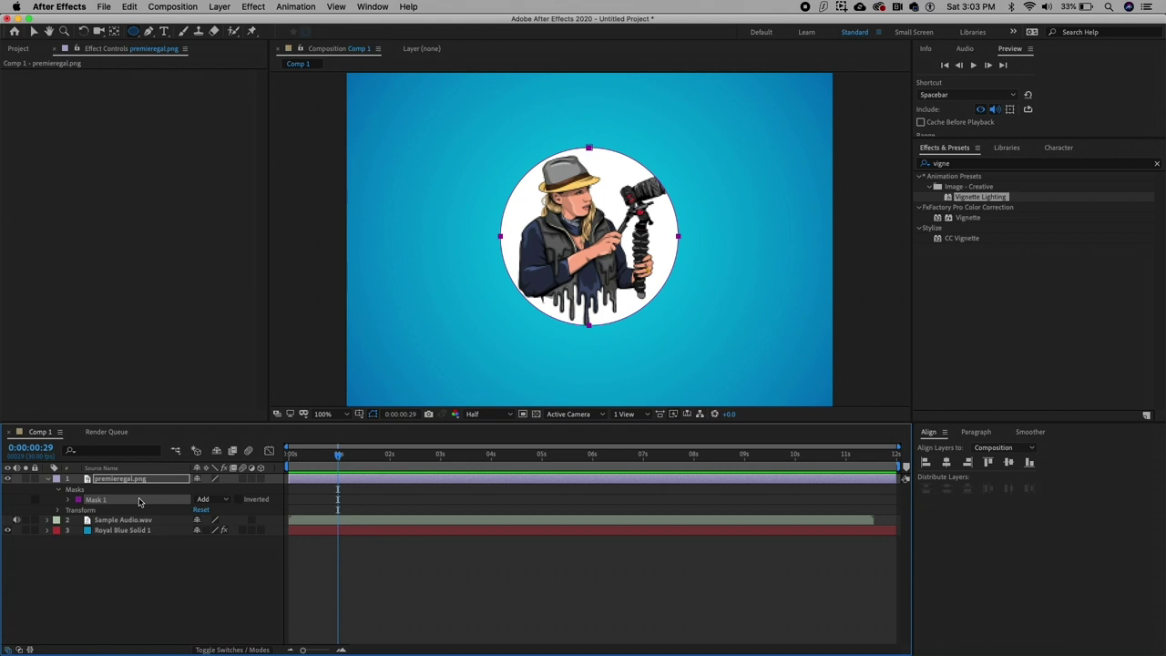
pyautogui.click(115, 536)
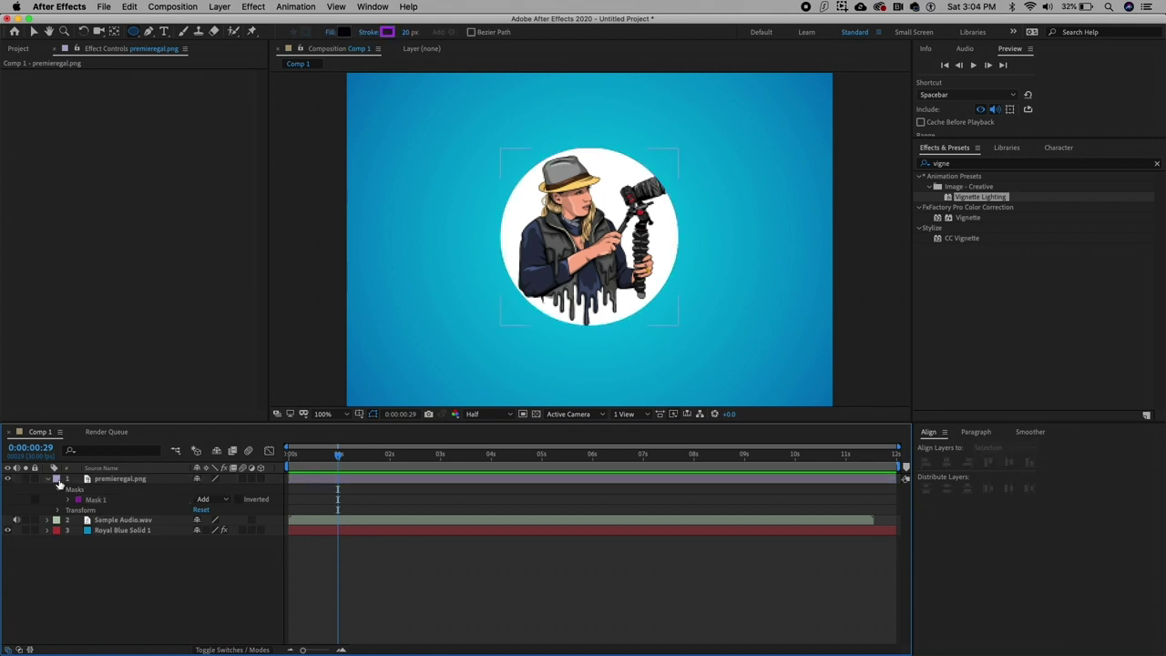
# Add a full-frame dark gray solid above all layers via Layer > New > Solid.
pyautogui.click(47, 479)
pyautogui.click(221, 7)
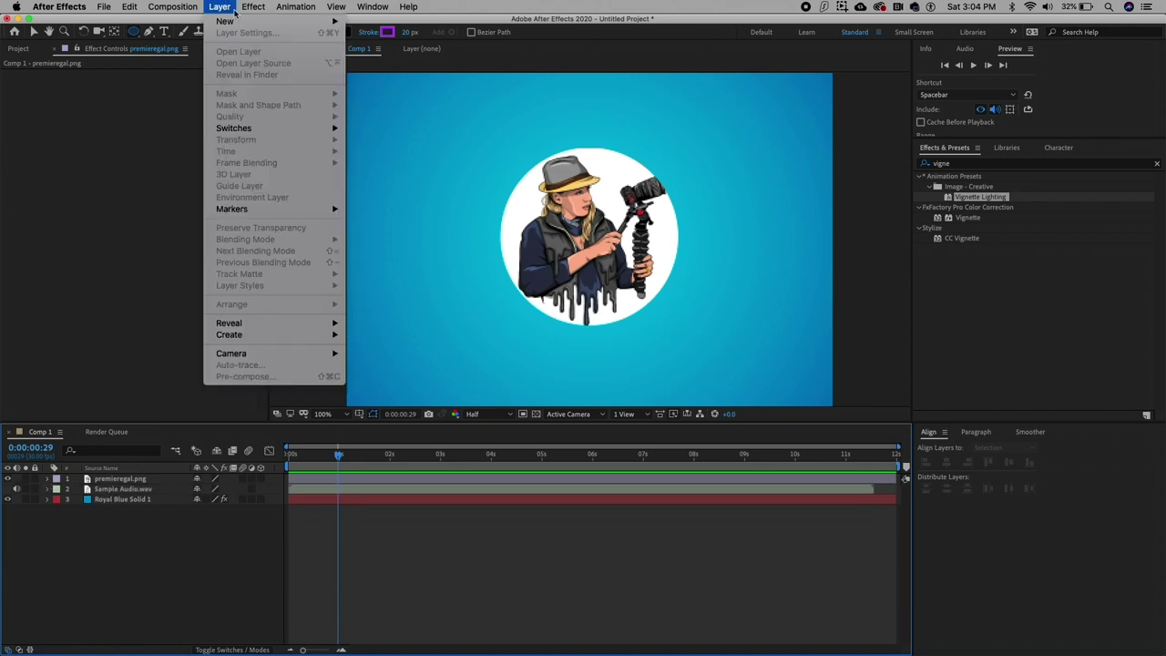
pyautogui.moveTo(227, 21)
pyautogui.click(368, 35)
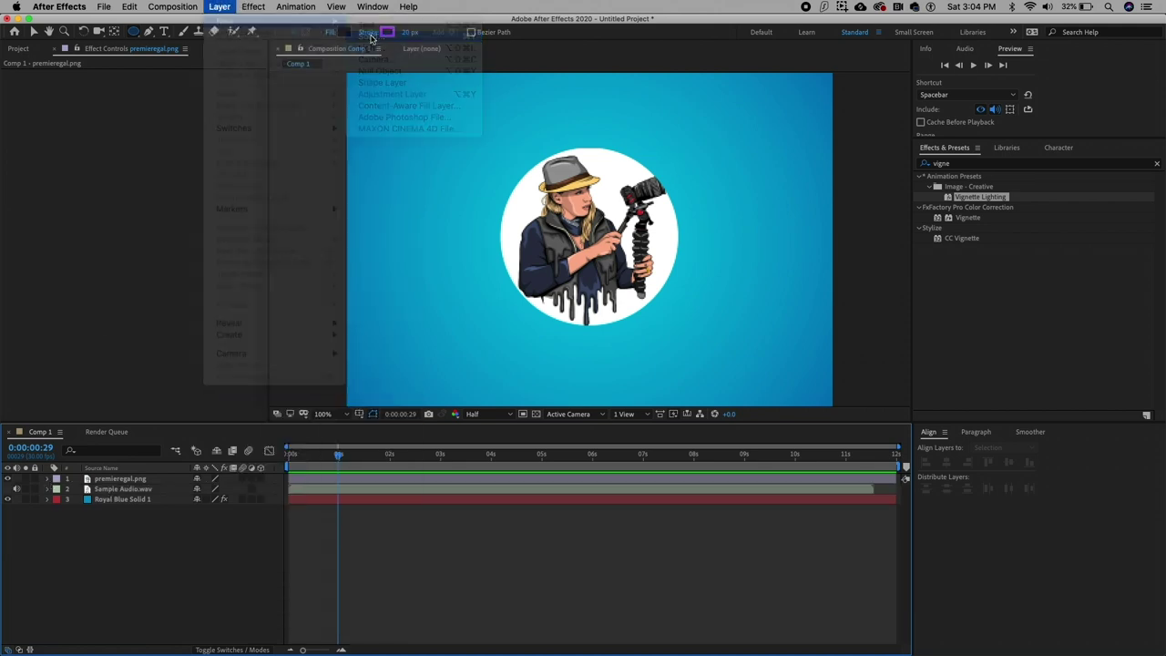
pyautogui.click(417, 318)
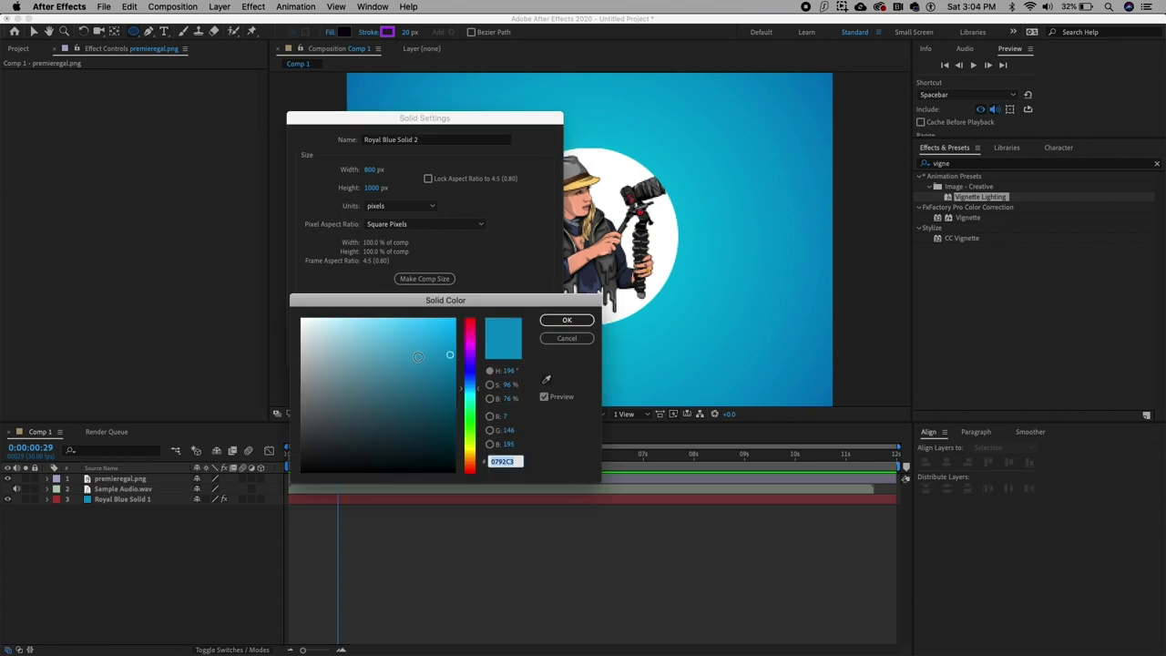
pyautogui.moveTo(418, 356)
pyautogui.mouseDown()
pyautogui.moveTo(307, 426)
pyautogui.moveTo(300, 462)
pyautogui.mouseUp()
pyautogui.click(568, 322)
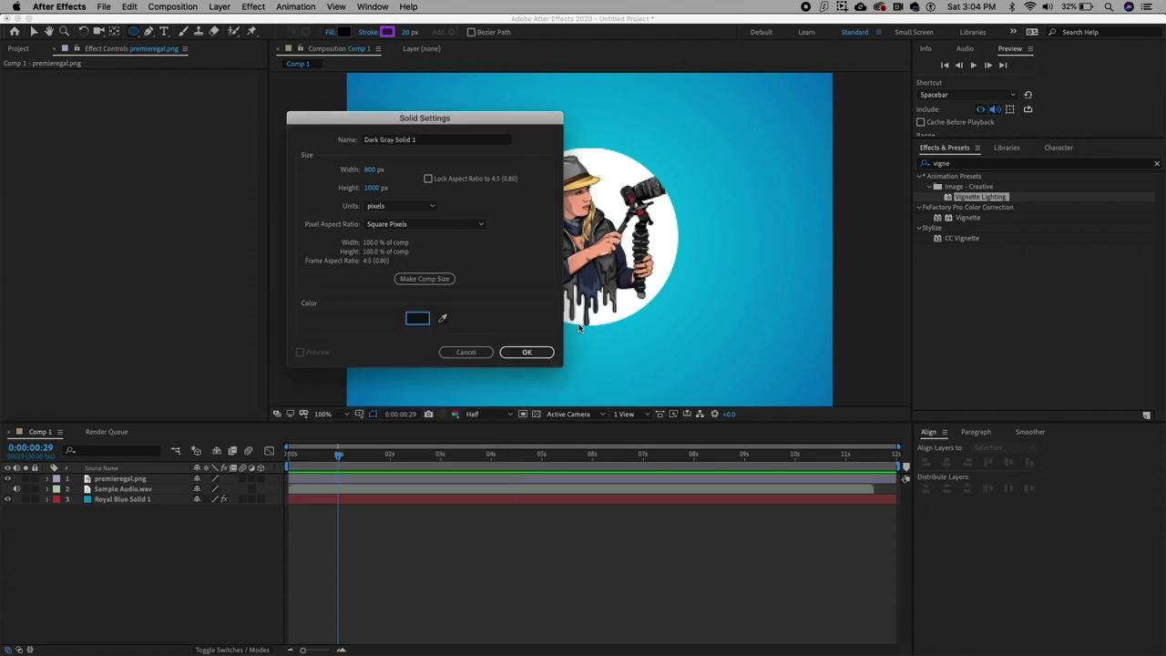
pyautogui.click(528, 354)
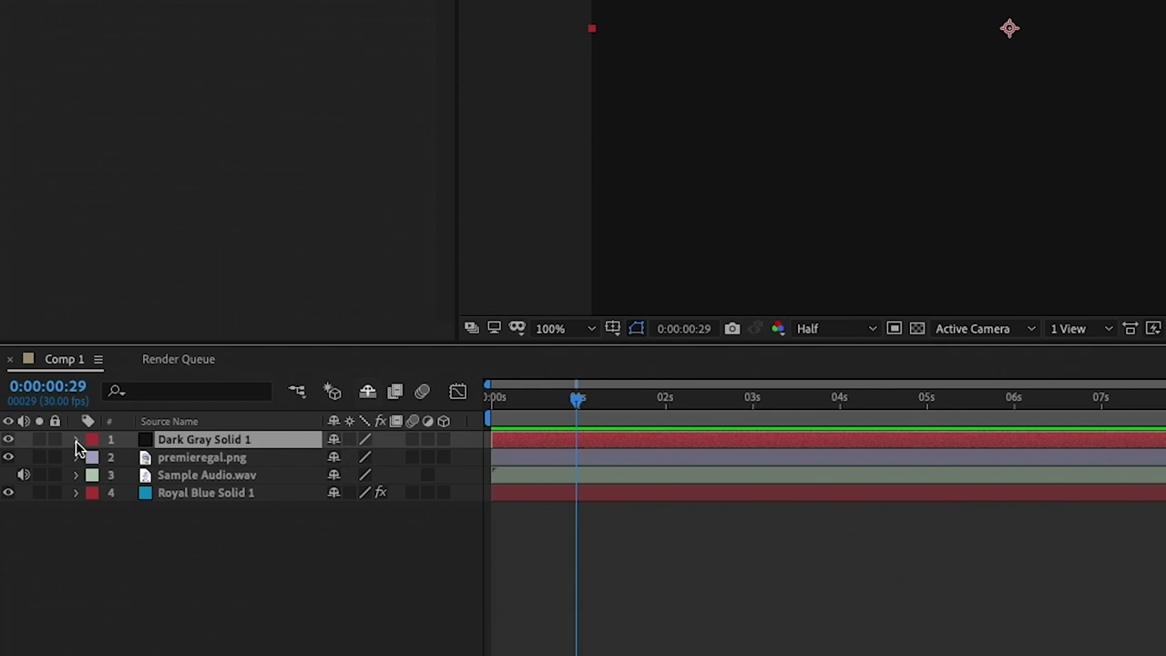
# Set Dark Gray Solid 1 to 71% opacity and draw a circular mask around the avatar.
pyautogui.press('t')
pyautogui.moveTo(335, 457); pyautogui.dragTo(309, 457)
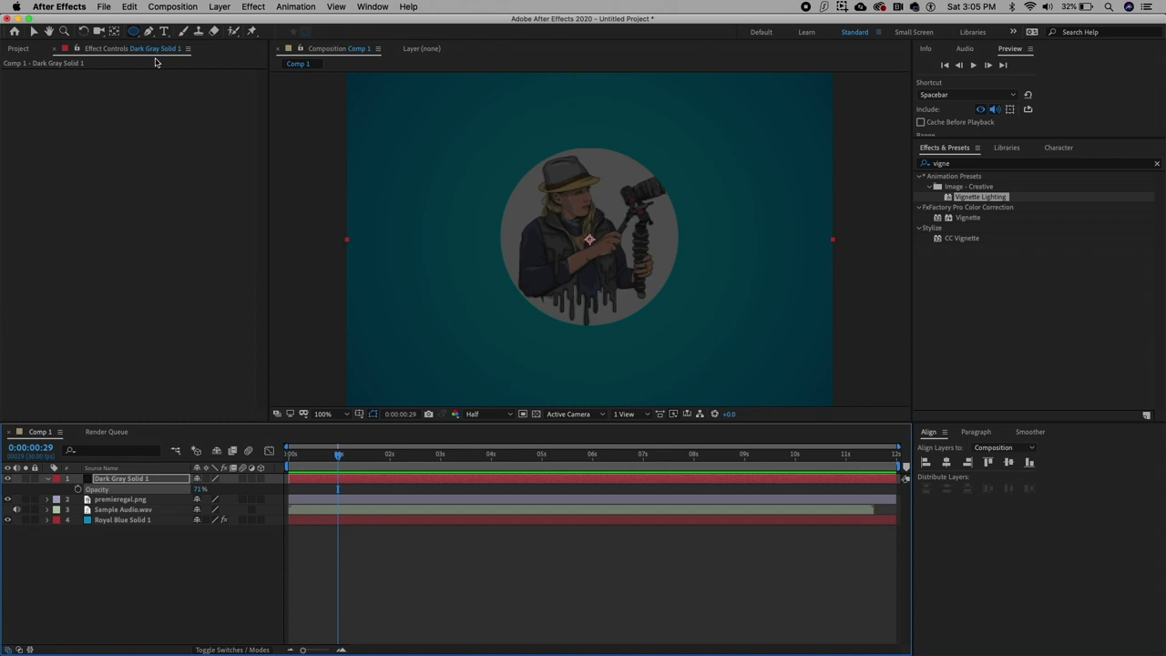
pyautogui.click(134, 34)
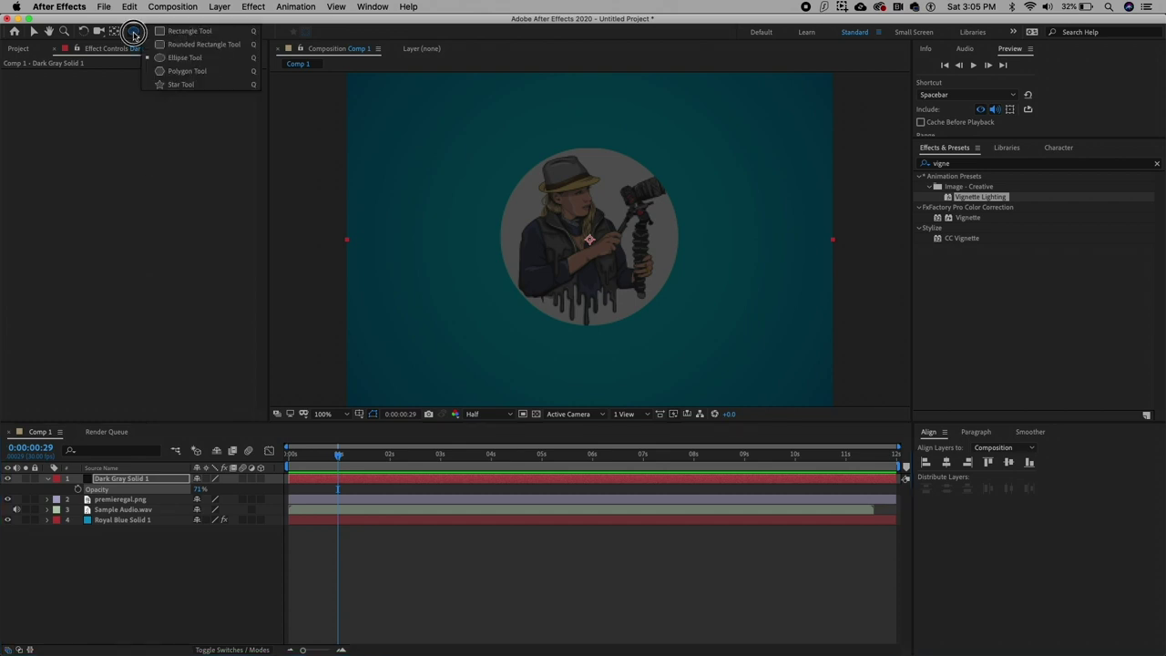
pyautogui.click(184, 58)
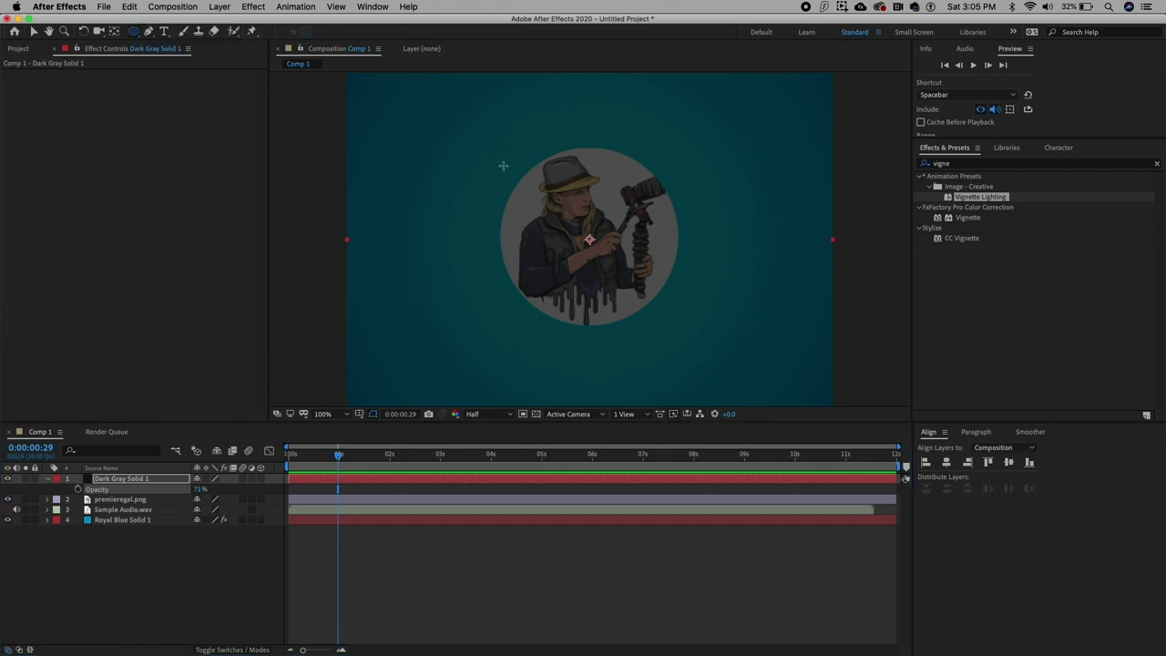
pyautogui.moveTo(483, 141); pyautogui.dragTo(697, 351)
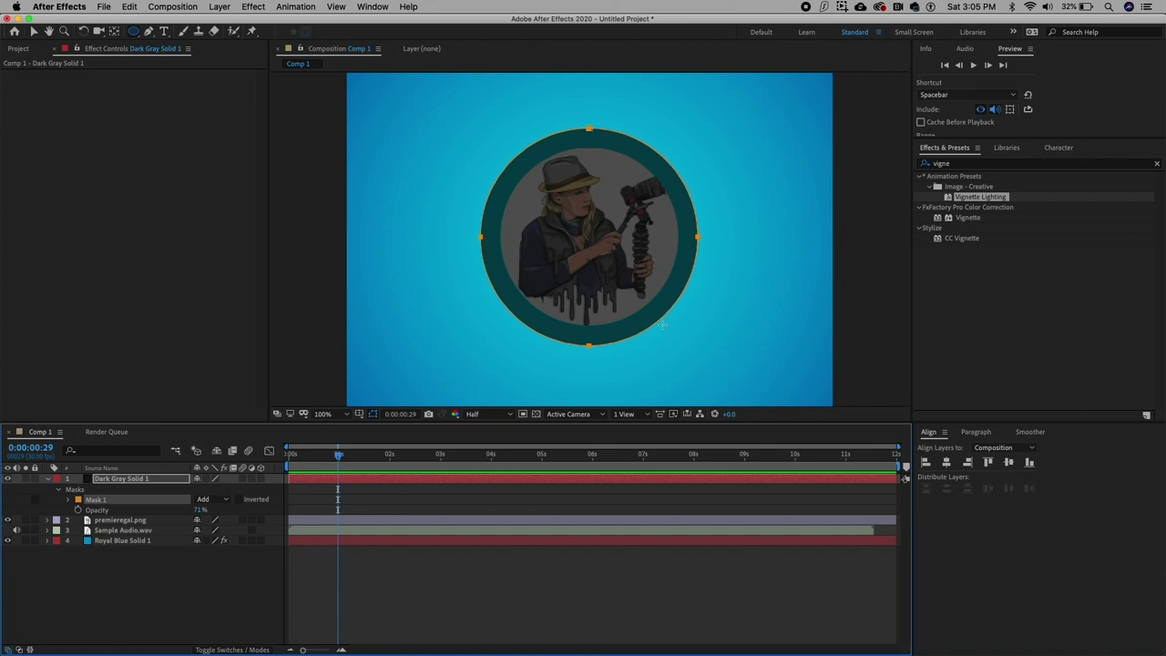
# Change Mask 1's mode on Dark Gray Solid 1 to None, then select that layer.
pyautogui.click(185, 586)
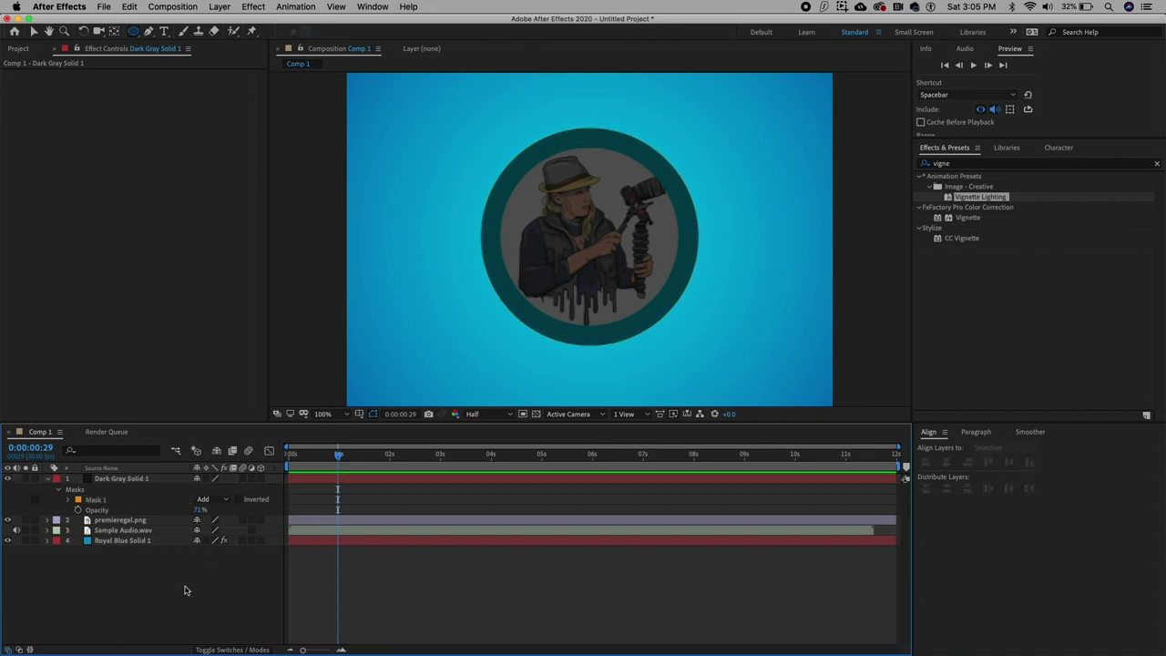
pyautogui.click(166, 499)
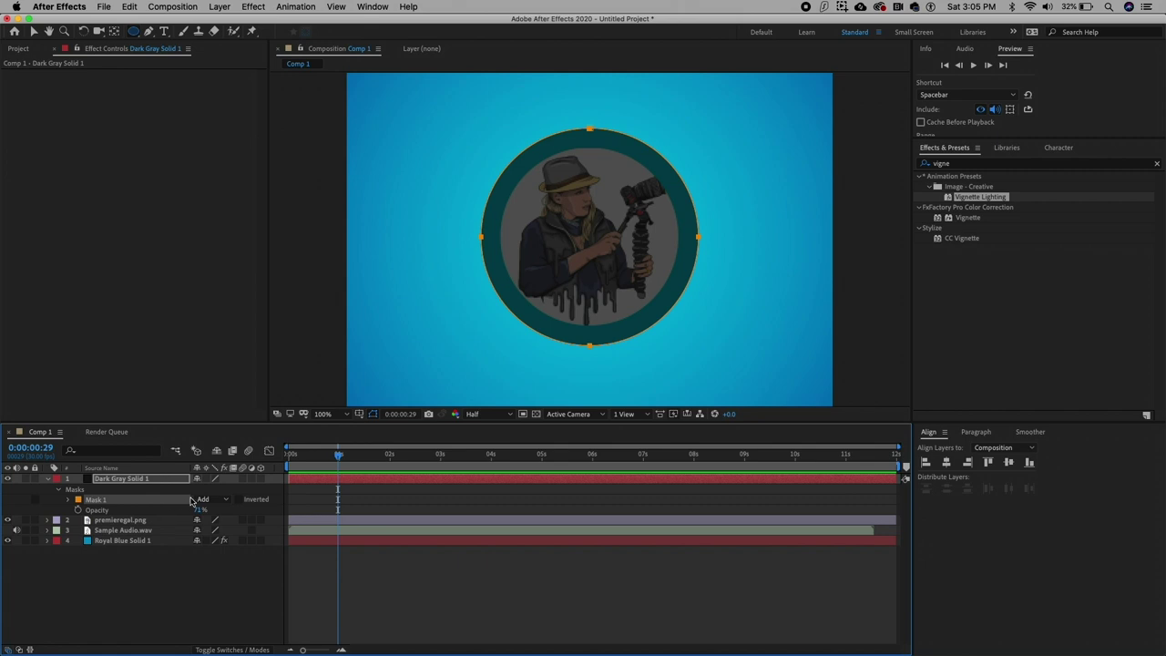
pyautogui.click(216, 500)
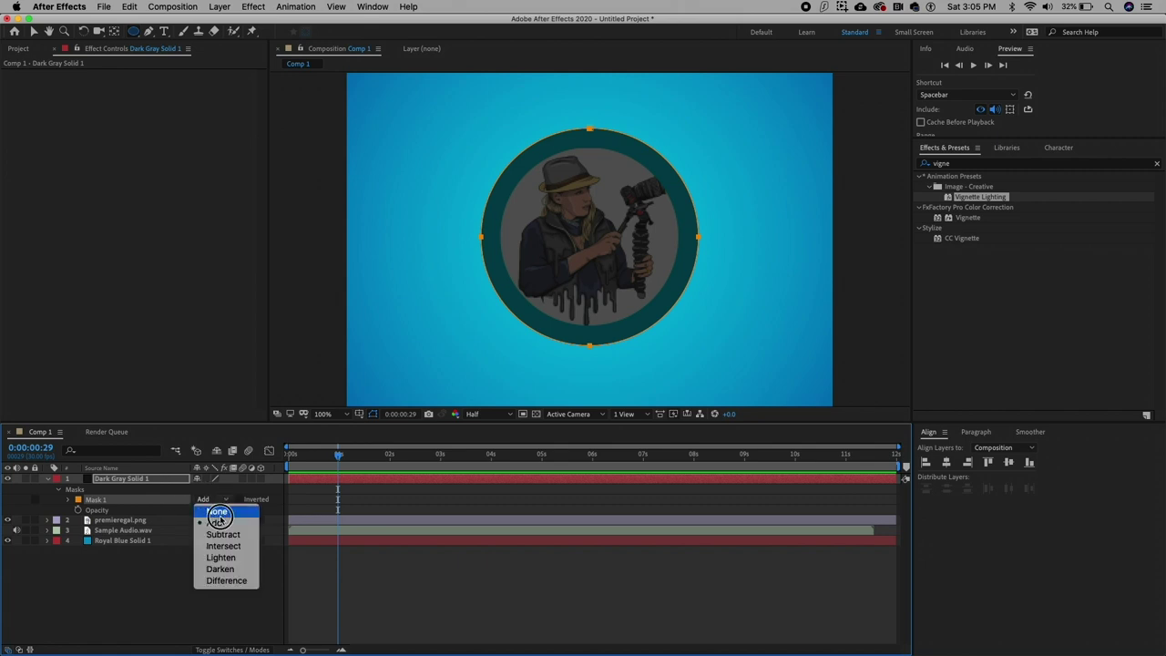
pyautogui.click(217, 494)
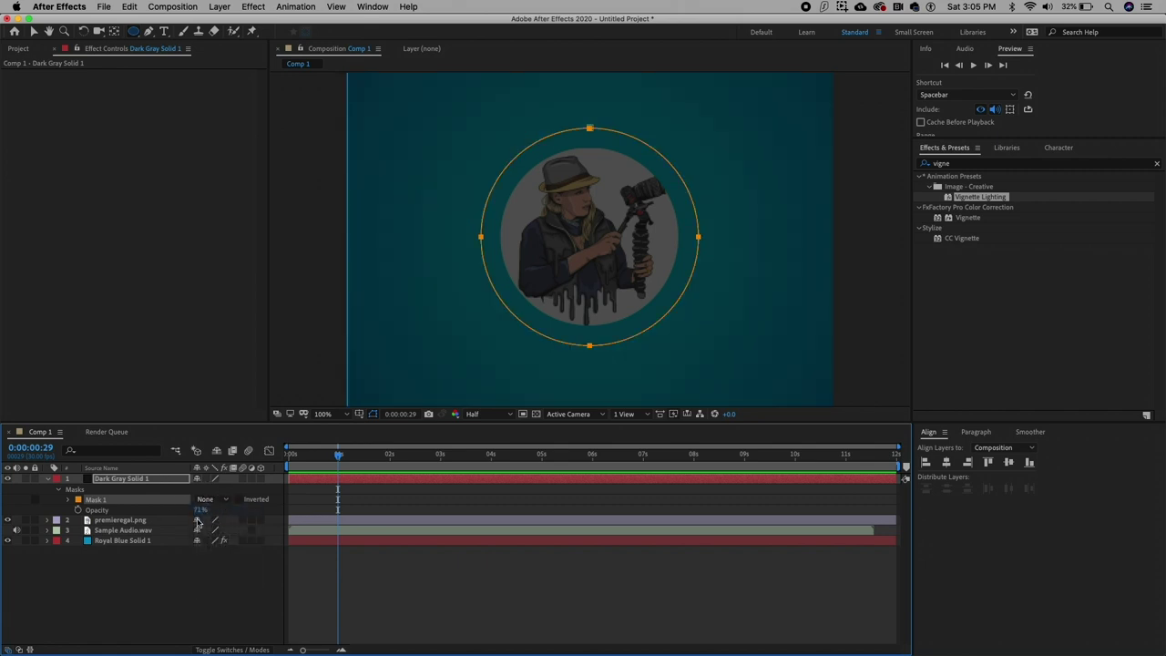
pyautogui.click(130, 479)
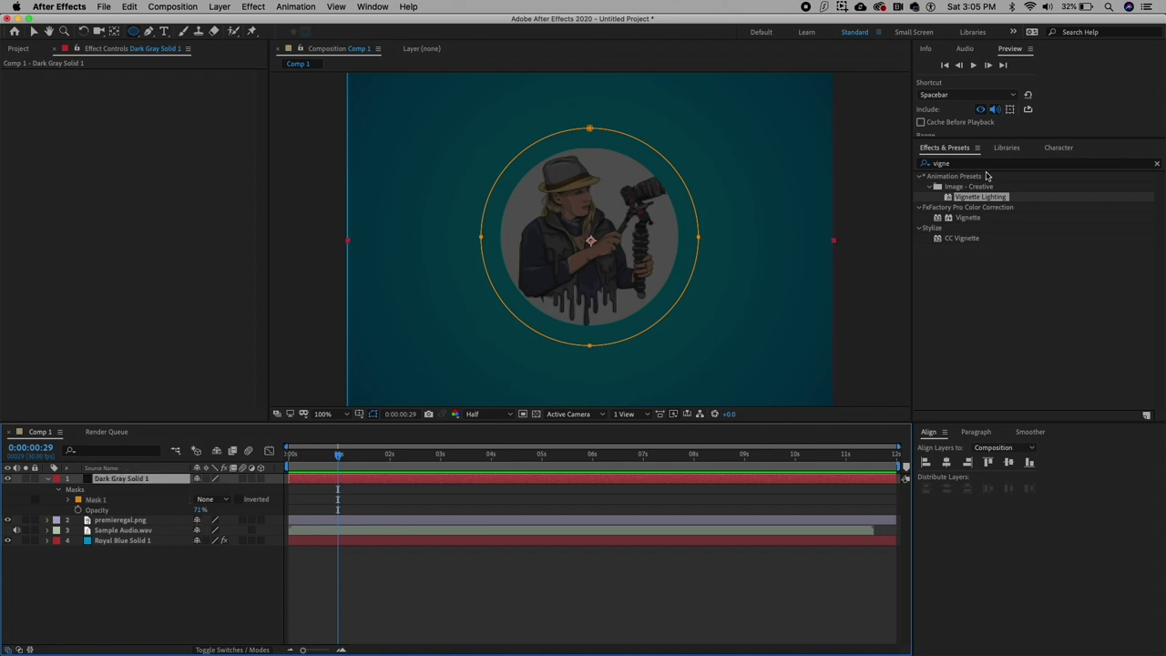
# Search 'audio' in Effects & Presets and apply Audio Spectrum to Dark Gray Solid 1.
pyautogui.click(947, 164)
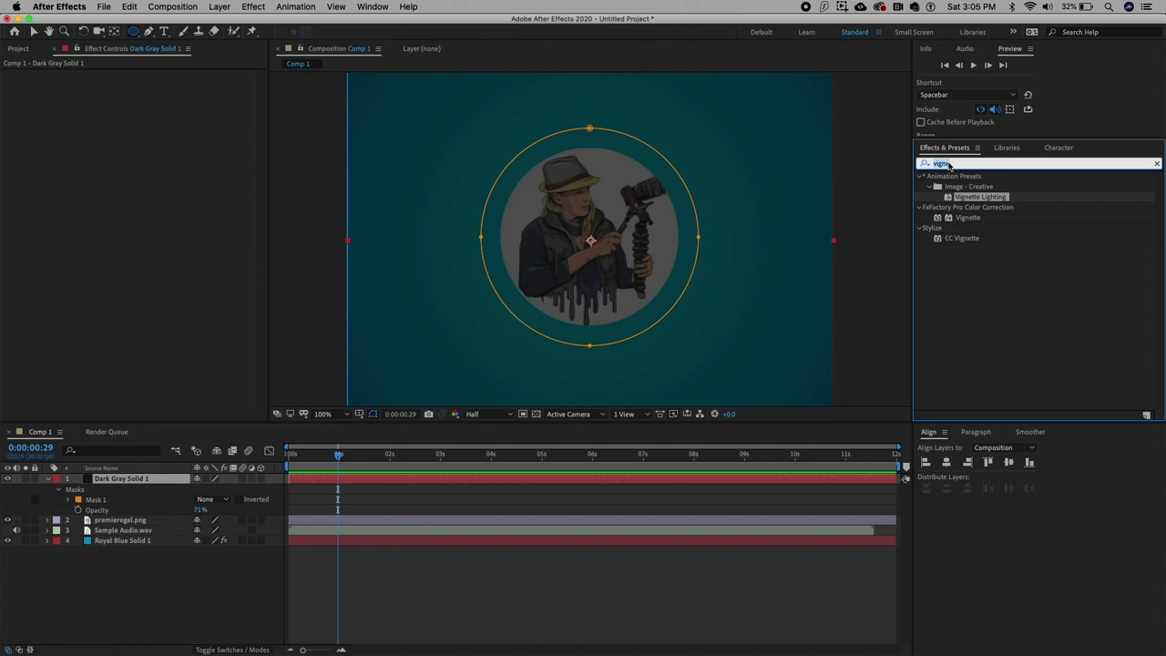
pyautogui.press('BackSpace')
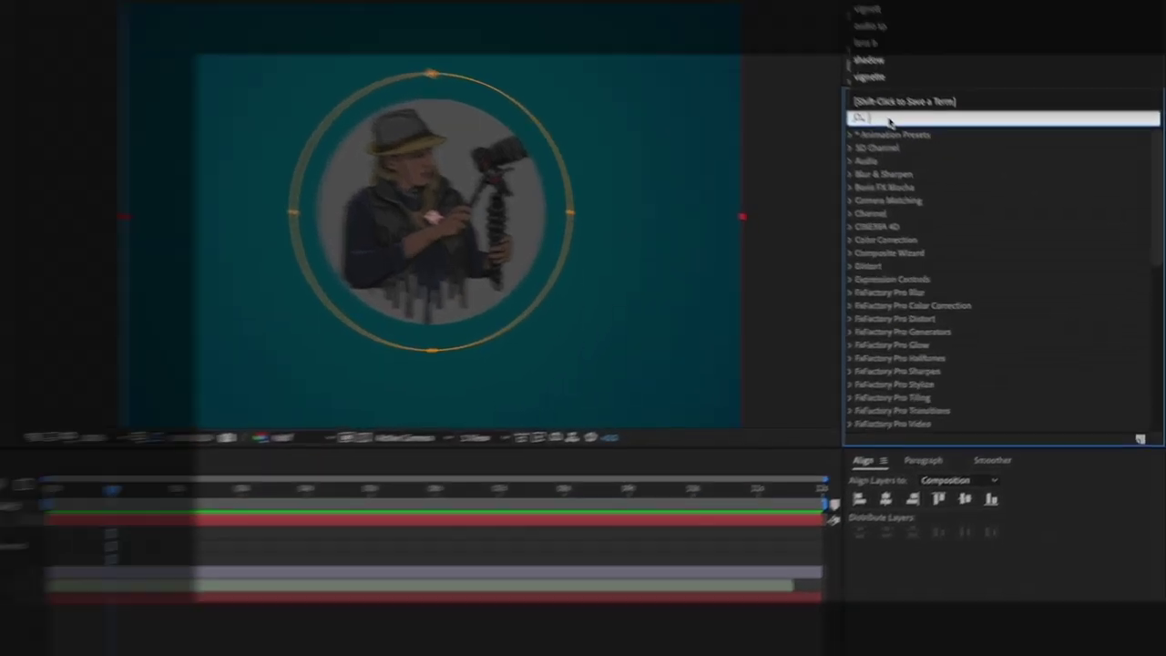
pyautogui.write('audio')
pyautogui.click(858, 112)
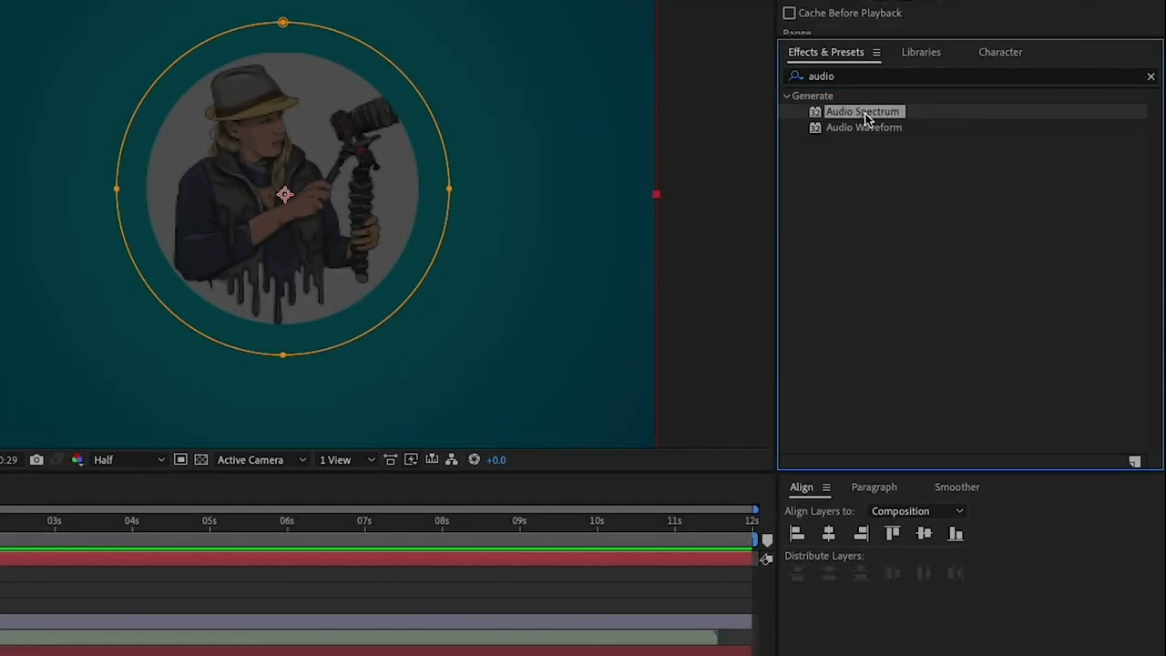
pyautogui.click(896, 131)
pyautogui.click(876, 115)
pyautogui.doubleClick(795, 115)
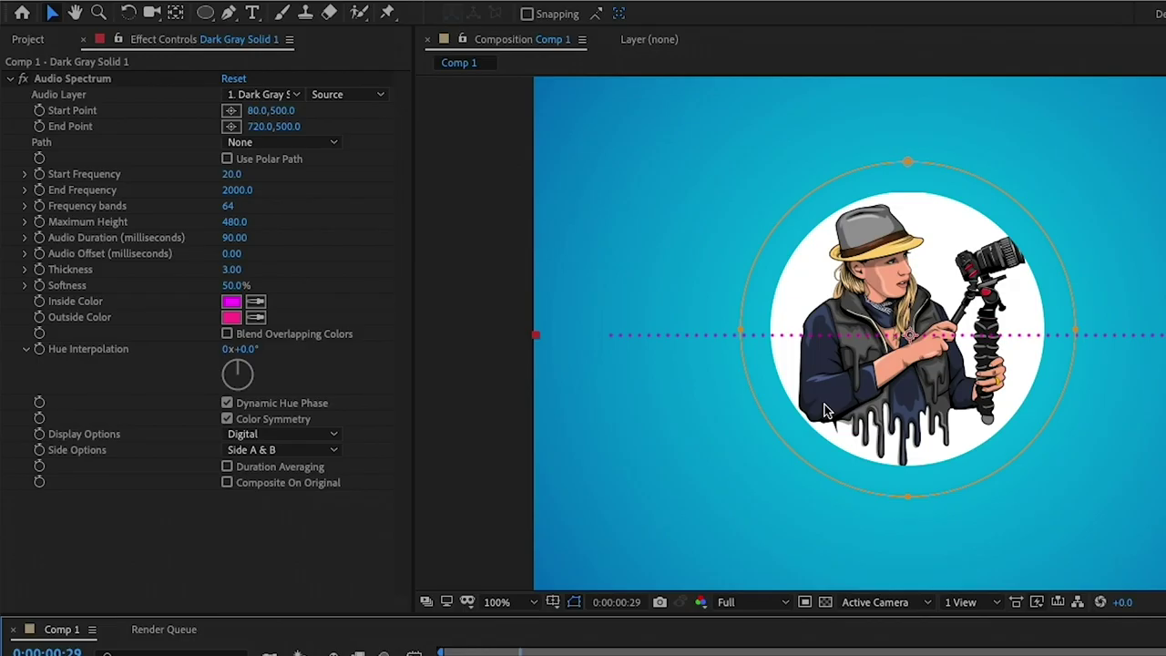
pyautogui.scroll(3, 535, 290)
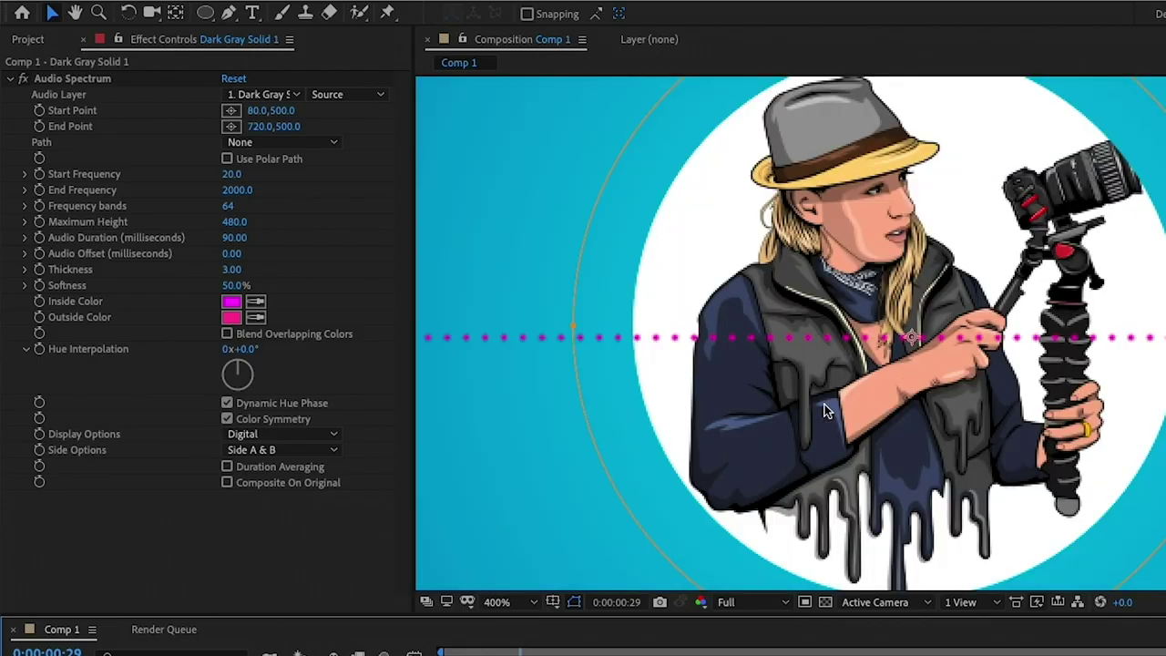
pyautogui.scroll(-1, 536, 289)
pyautogui.scroll(1, 824, 411)
pyautogui.scroll(-2, 824, 411)
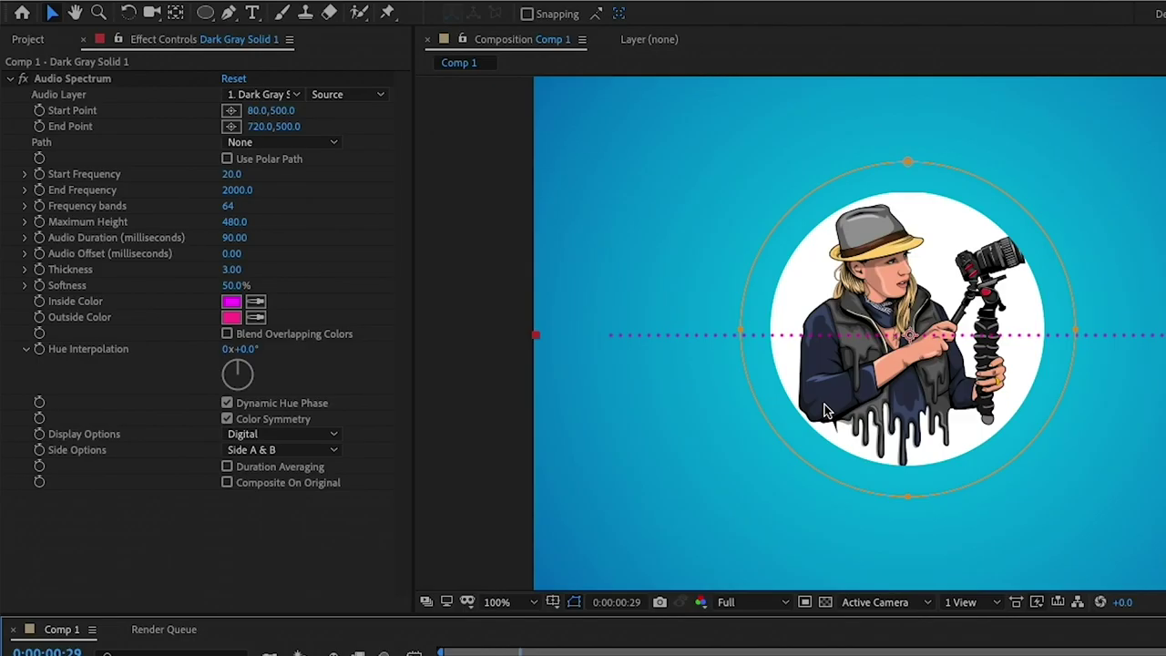
# Set the spectrum's Audio Layer to Sample Audio.wav and its Path to Mask 1.
pyautogui.click(262, 94)
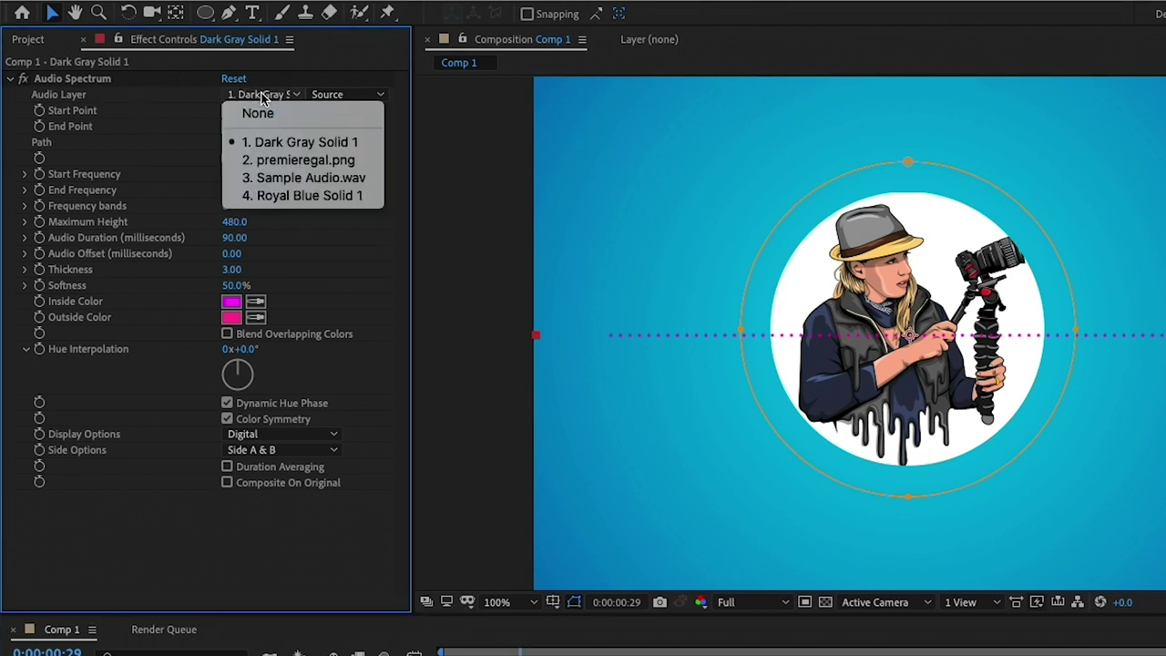
pyautogui.click(288, 179)
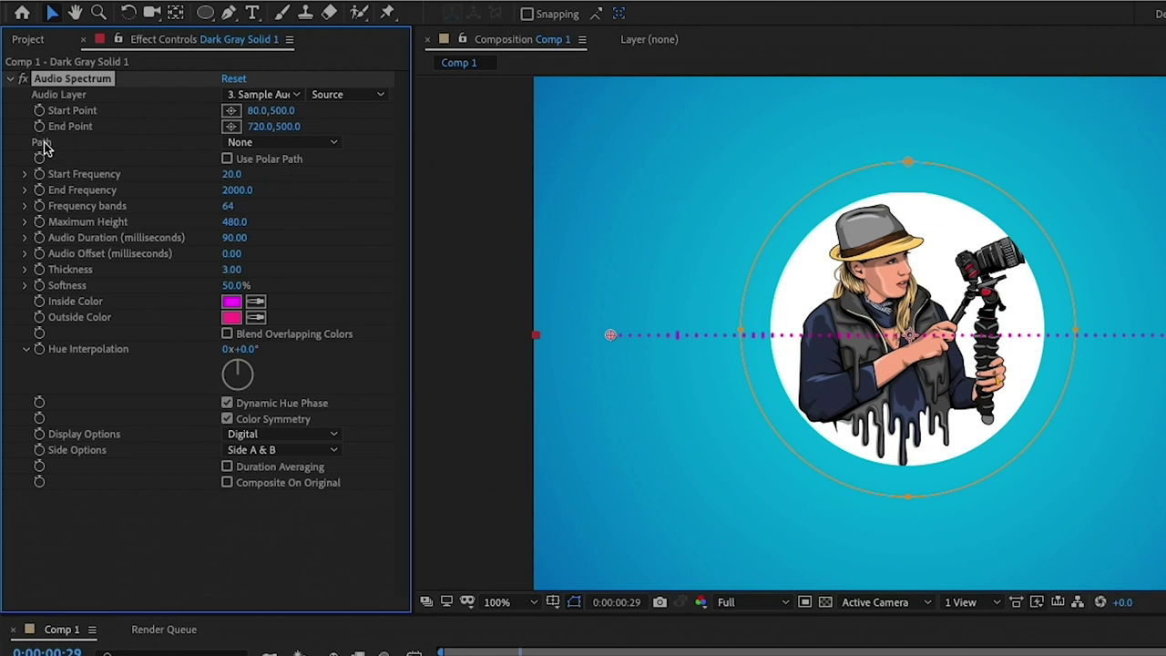
pyautogui.click(272, 147)
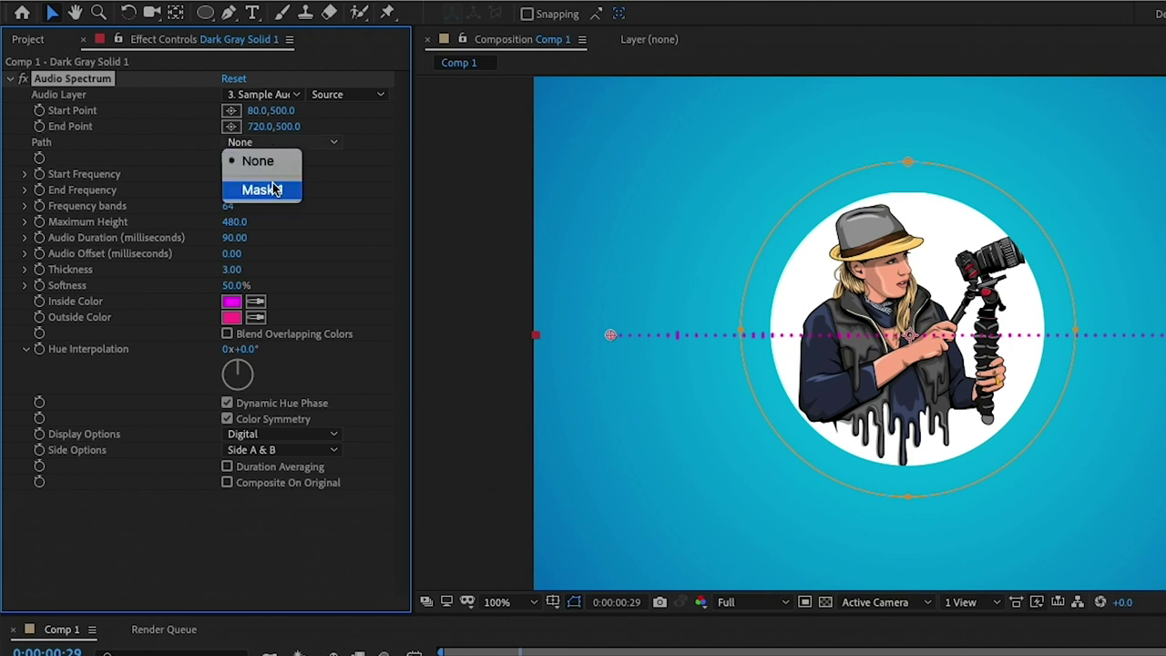
pyautogui.click(275, 188)
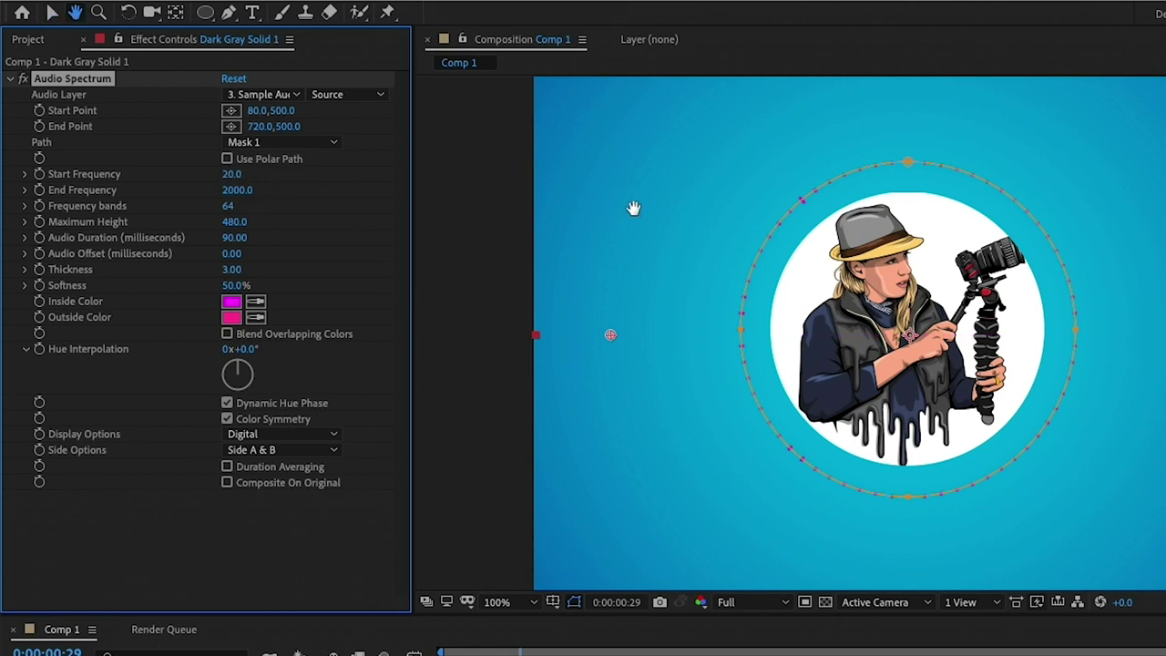
pyautogui.click(683, 300)
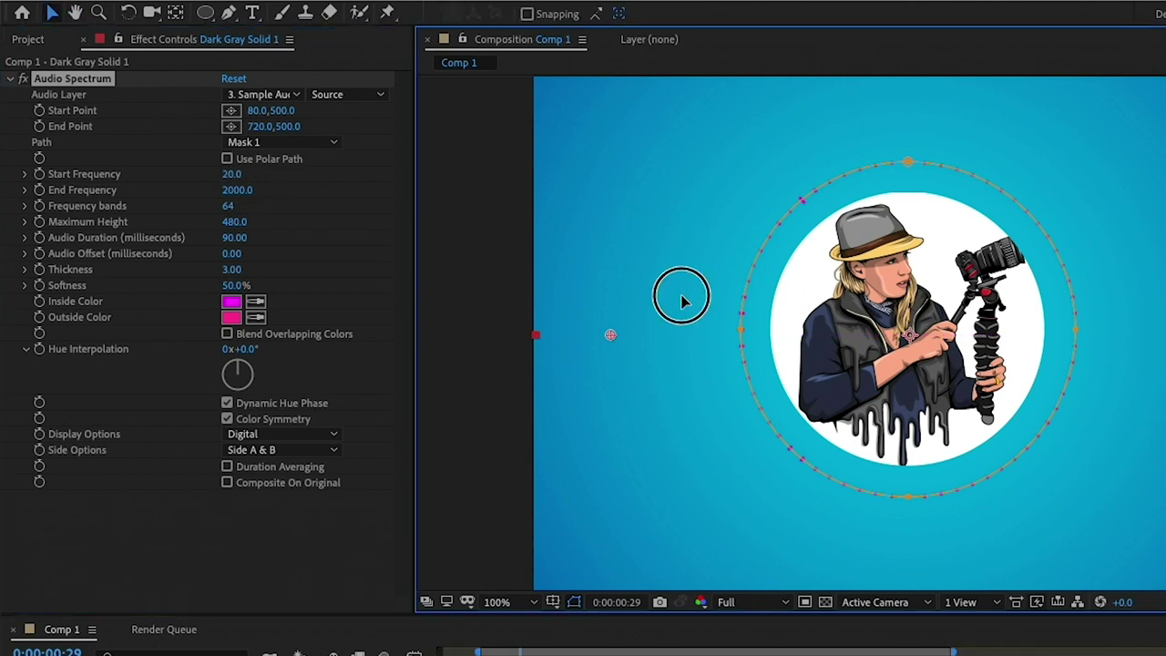
pyautogui.press('h')
pyautogui.press('v')
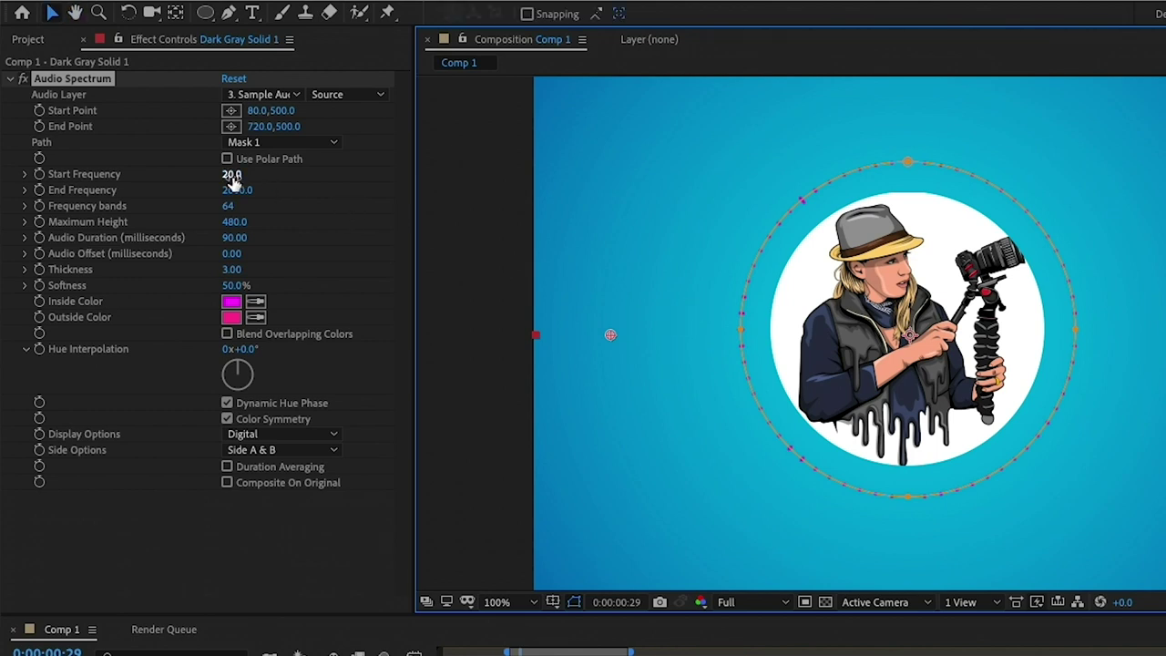
# Enter 50 as the Audio Spectrum's Start Frequency.
pyautogui.click(276, 179)
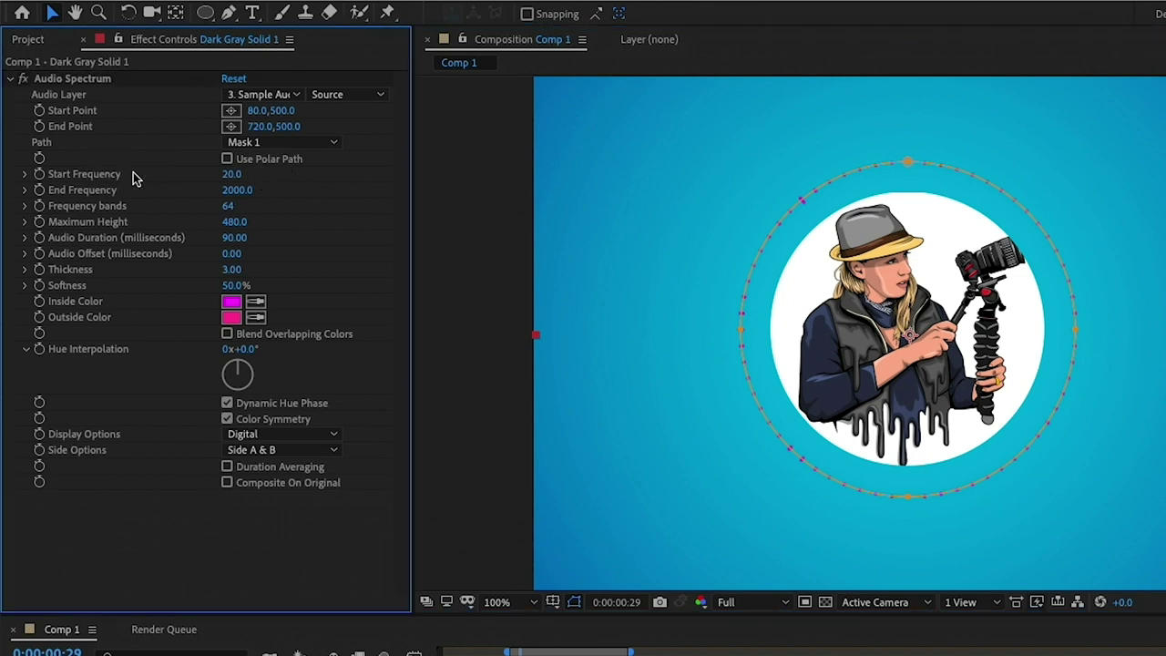
pyautogui.click(231, 174)
pyautogui.write('50')
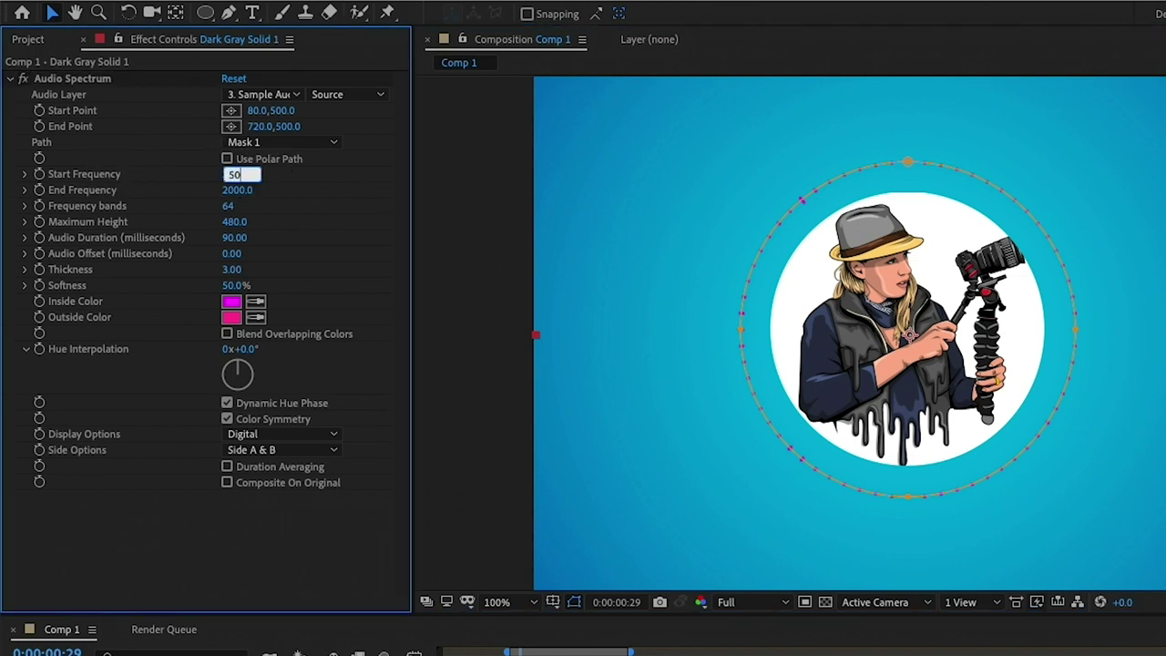
pyautogui.moveTo(248, 189)
pyautogui.mouseDown()
pyautogui.moveTo(263, 188)
pyautogui.moveTo(248, 189)
pyautogui.mouseUp()
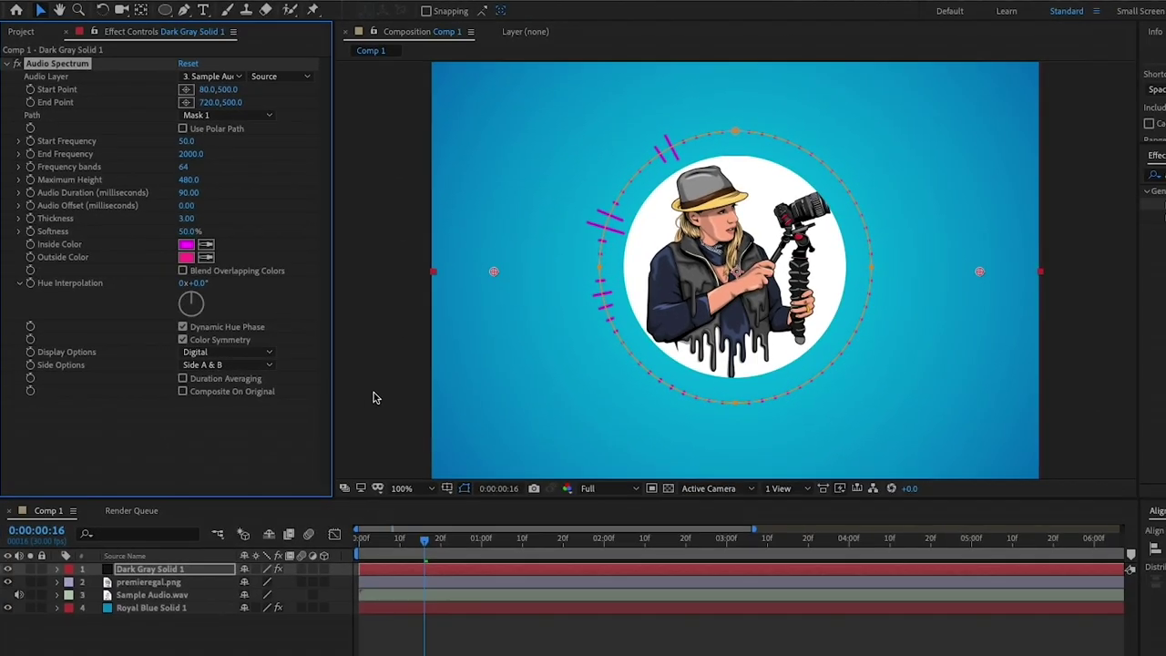
pyautogui.moveTo(426, 543)
pyautogui.mouseDown()
pyautogui.moveTo(398, 539)
pyautogui.moveTo(440, 539)
pyautogui.moveTo(427, 543)
pyautogui.mouseUp()
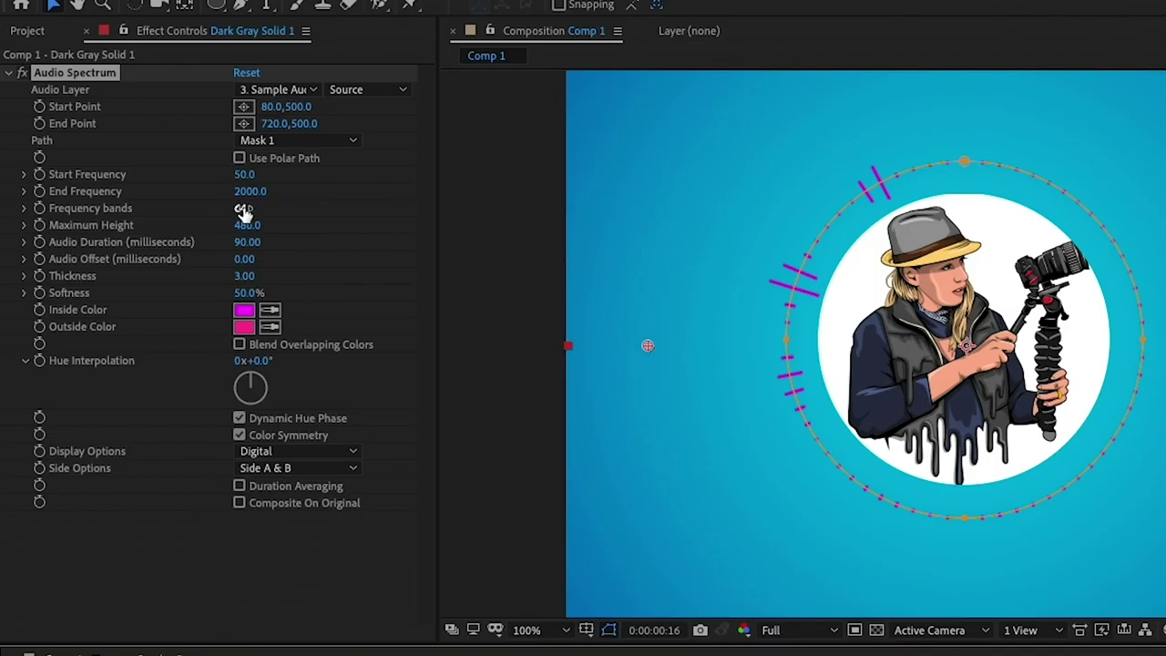
# Raise Frequency bands to 112 and set Maximum Height to 1500.
pyautogui.moveTo(186, 166); pyautogui.dragTo(217, 165)
pyautogui.moveTo(286, 206)
pyautogui.mouseDown()
pyautogui.moveTo(236, 208)
pyautogui.moveTo(294, 208)
pyautogui.mouseUp()
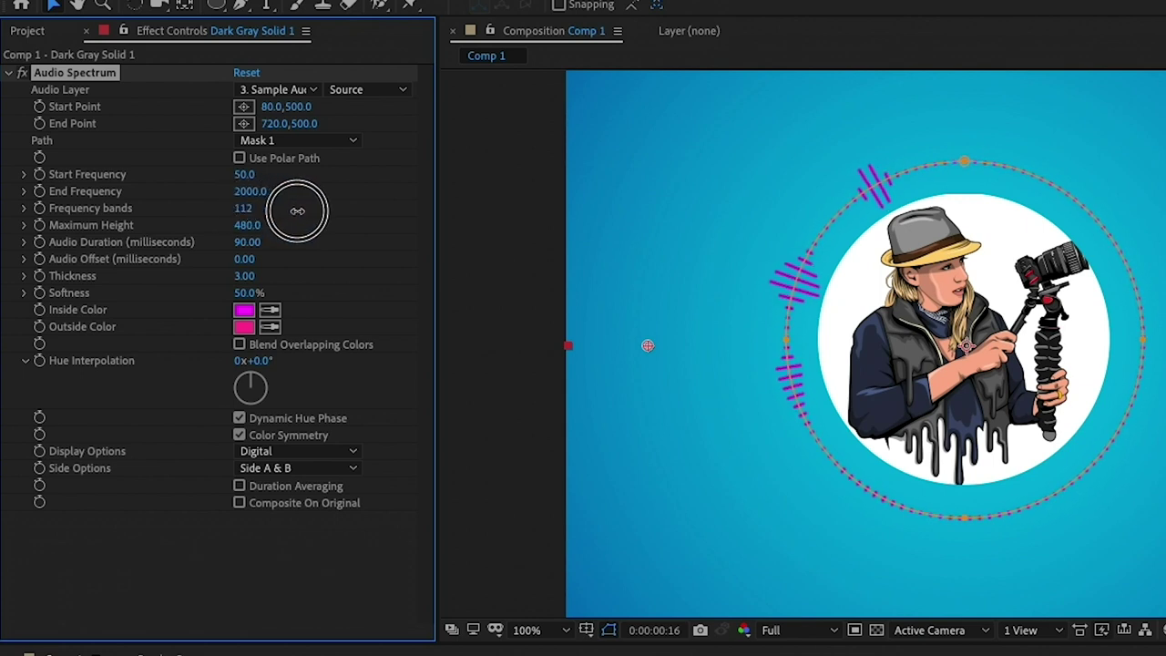
pyautogui.moveTo(250, 227); pyautogui.dragTo(309, 233)
pyautogui.click(251, 225)
pyautogui.write('1500')
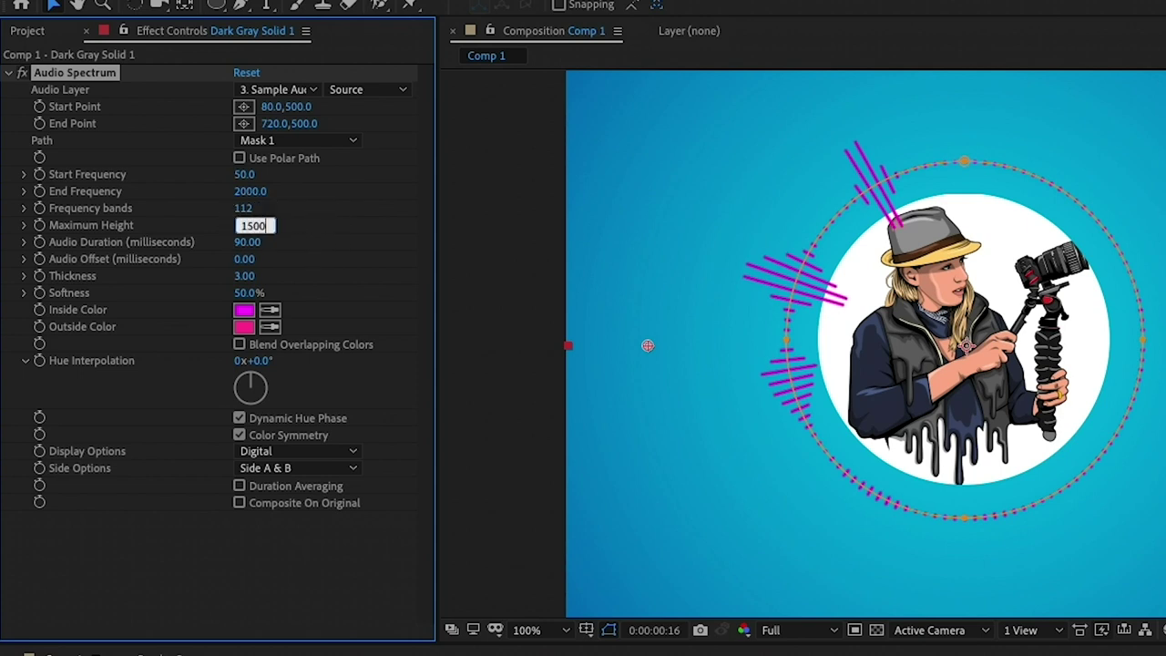
pyautogui.press('Return')
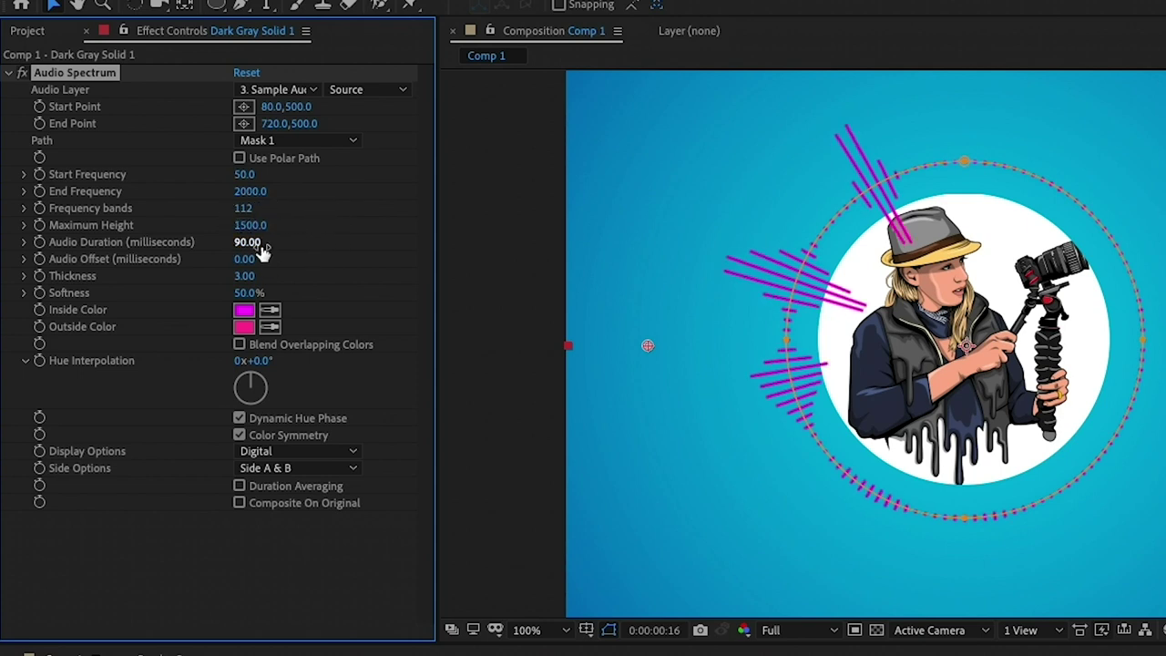
# Scrub the spectrum's Thickness to 5.50 and Frequency bands to 125.
pyautogui.moveTo(244, 275); pyautogui.dragTo(346, 278)
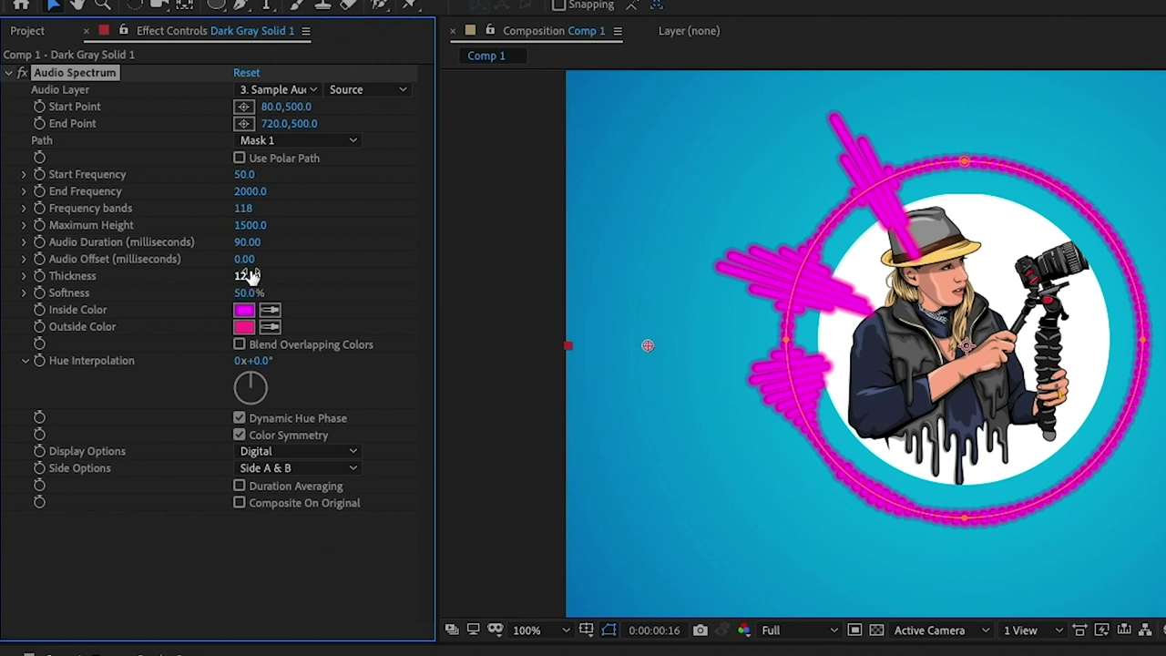
pyautogui.moveTo(243, 207); pyautogui.dragTo(198, 212)
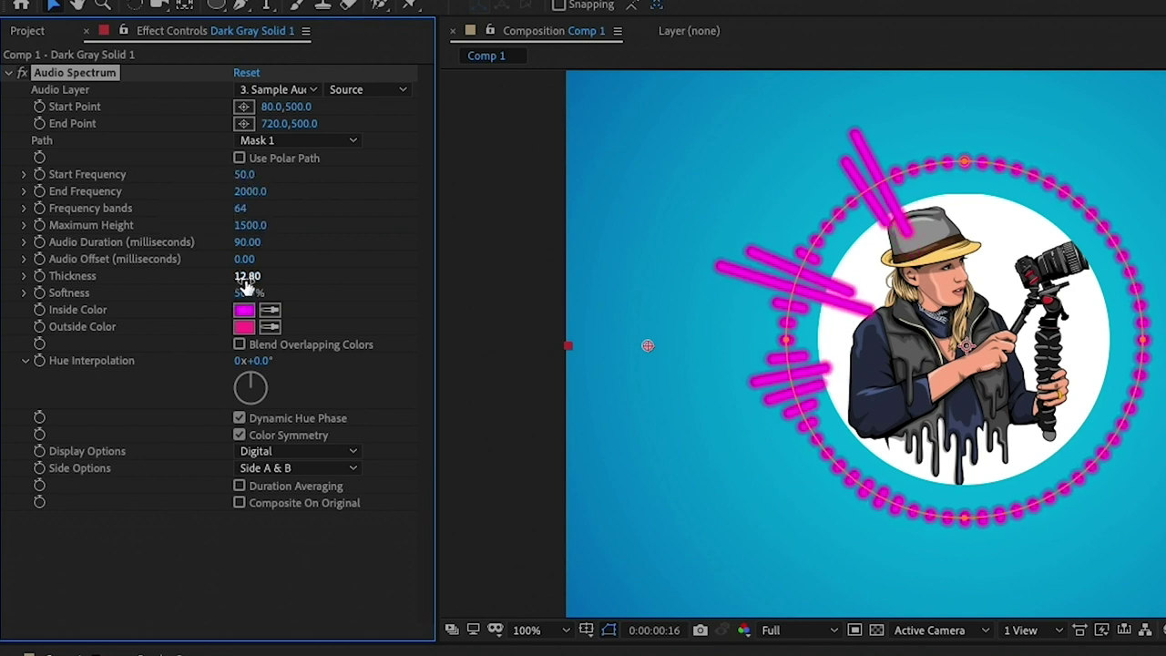
pyautogui.moveTo(244, 276); pyautogui.dragTo(183, 287)
pyautogui.moveTo(248, 211); pyautogui.dragTo(294, 210)
pyautogui.press('.')
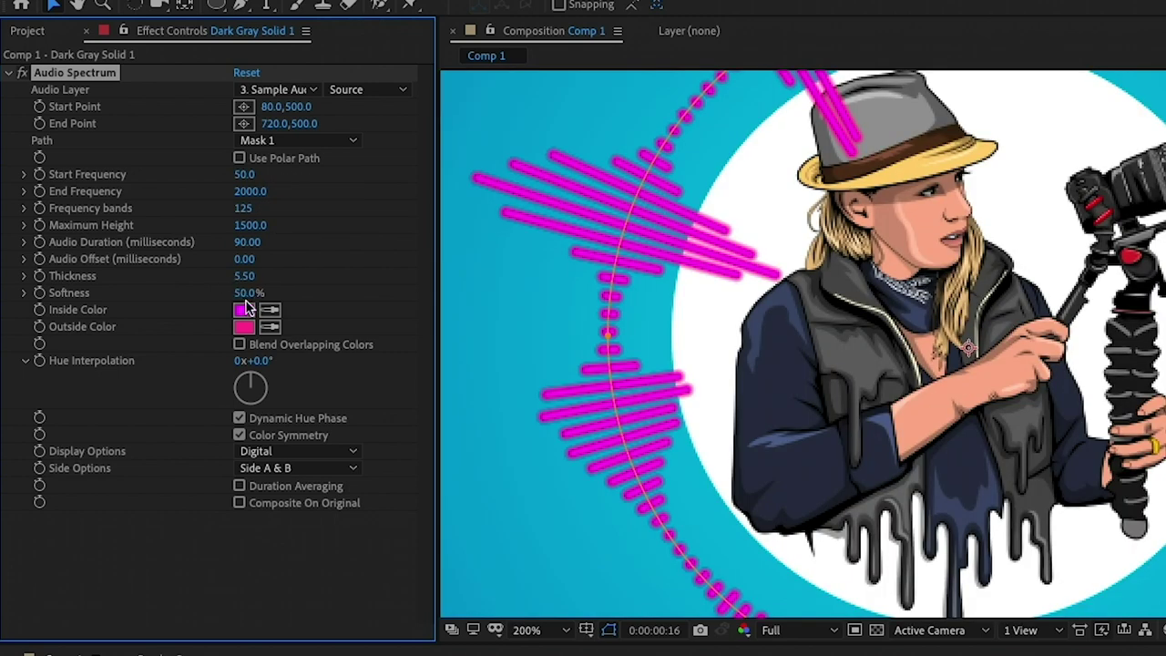
# Bring Softness down to 0% so the bar edges are crisp.
pyautogui.moveTo(248, 293); pyautogui.dragTo(372, 308)
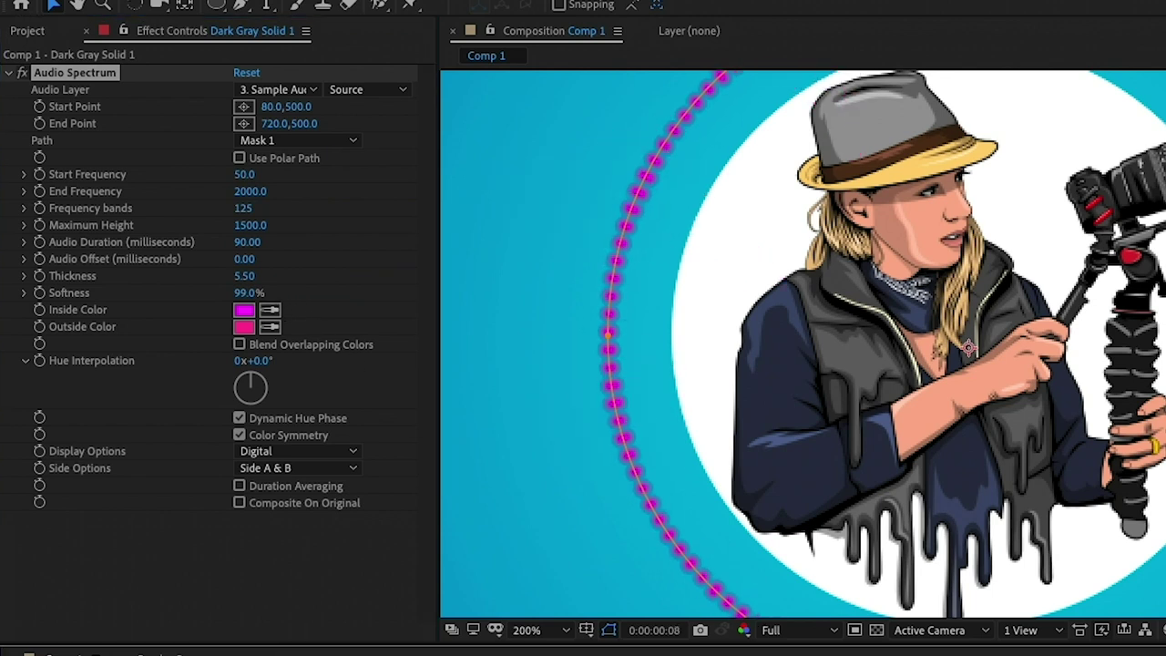
pyautogui.press('space')
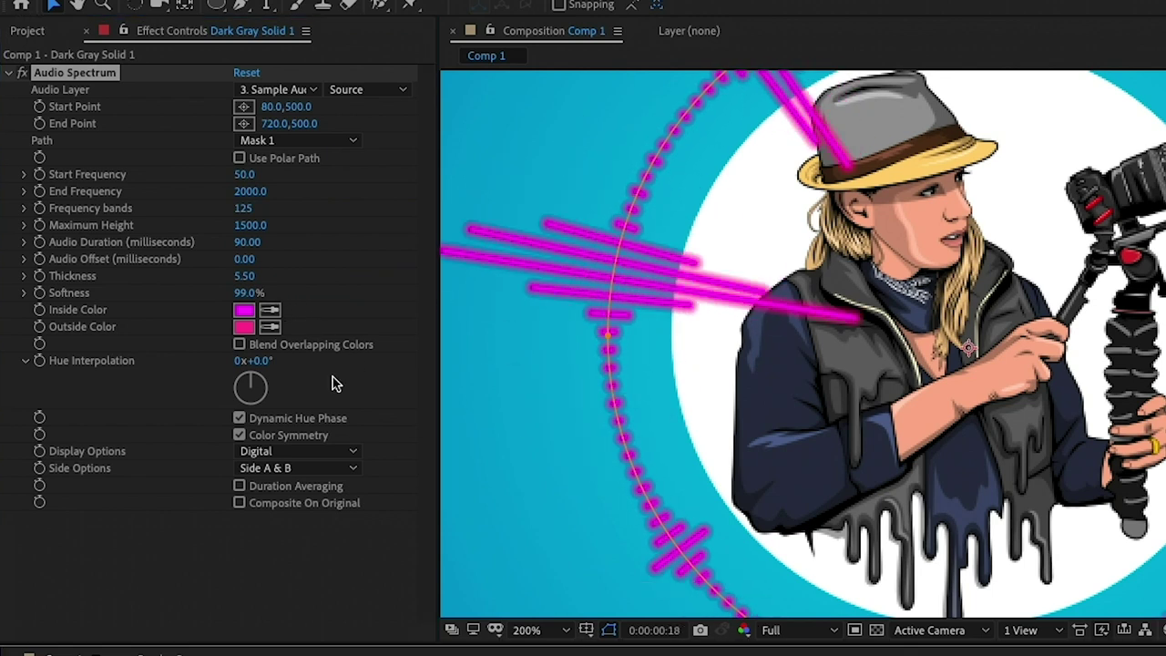
pyautogui.click(244, 292)
pyautogui.moveTo(244, 292); pyautogui.dragTo(98, 299)
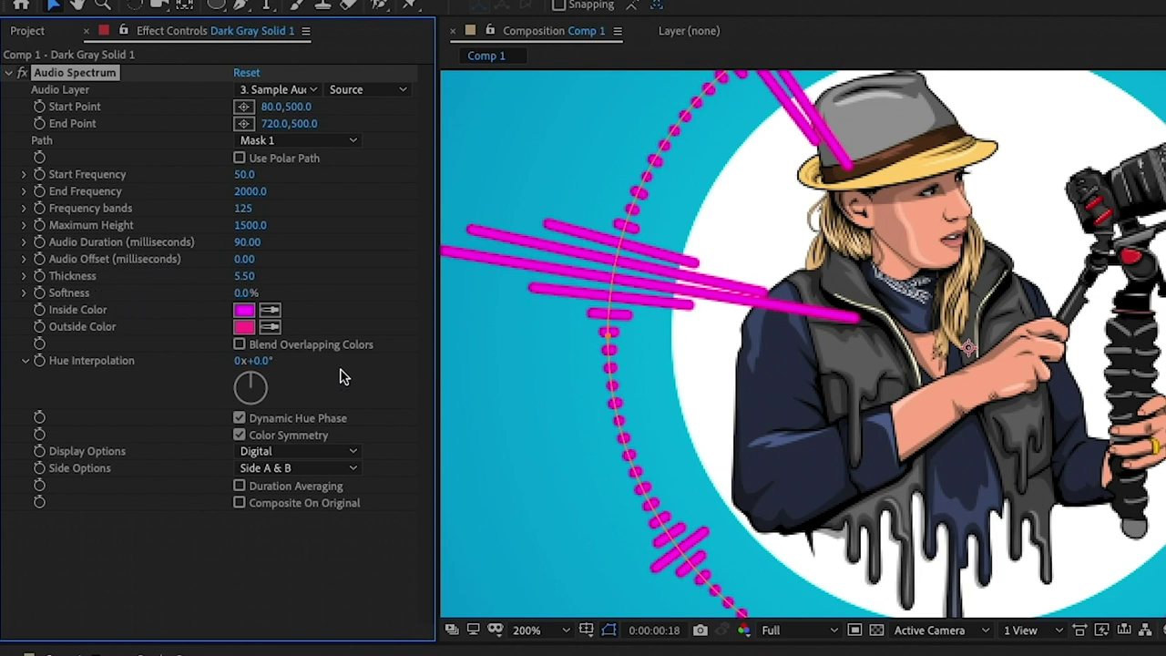
# Set the spectrum's Inside and Outside colours to green.
pyautogui.click(244, 312)
pyautogui.click(767, 641)
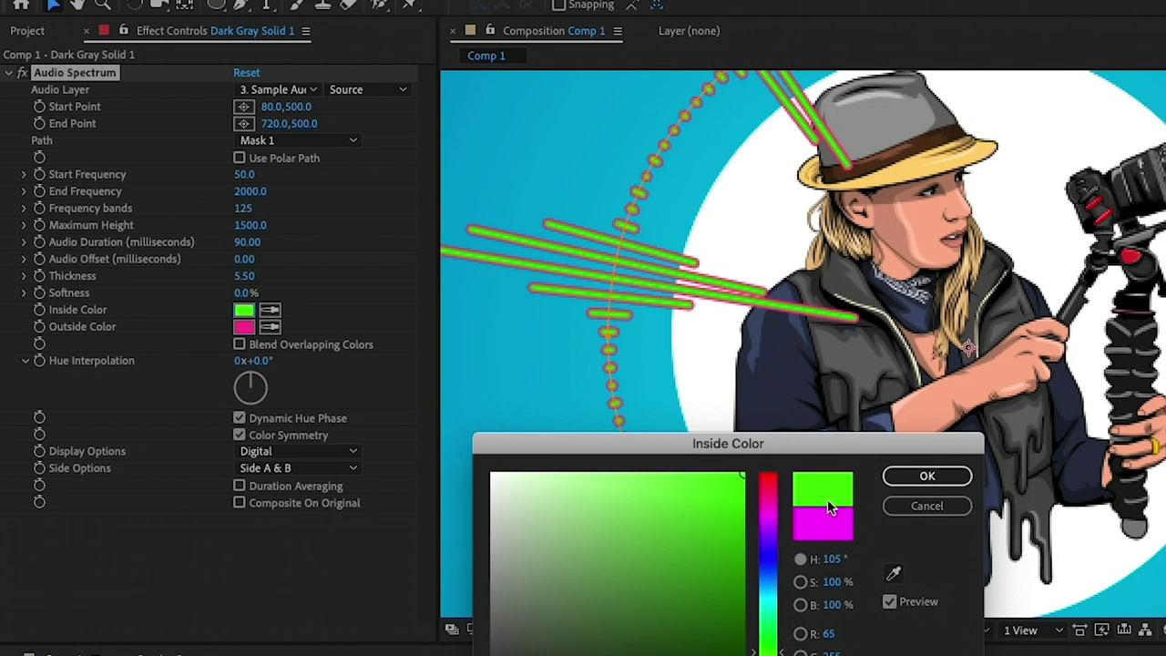
pyautogui.click(910, 477)
pyautogui.click(272, 328)
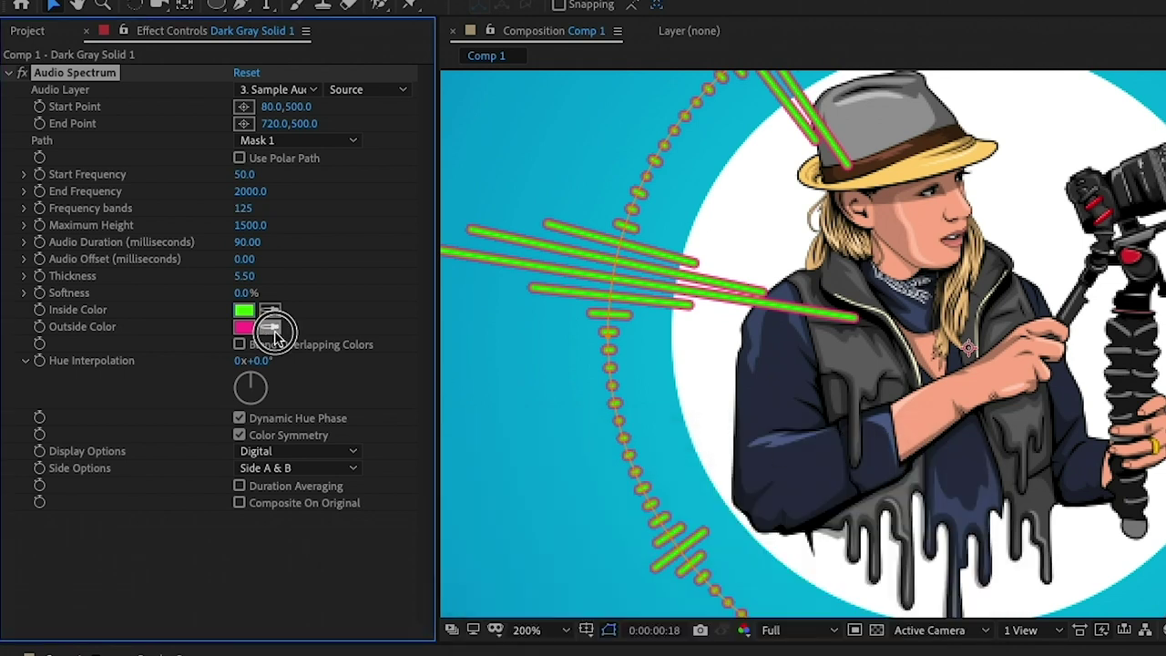
pyautogui.click(244, 310)
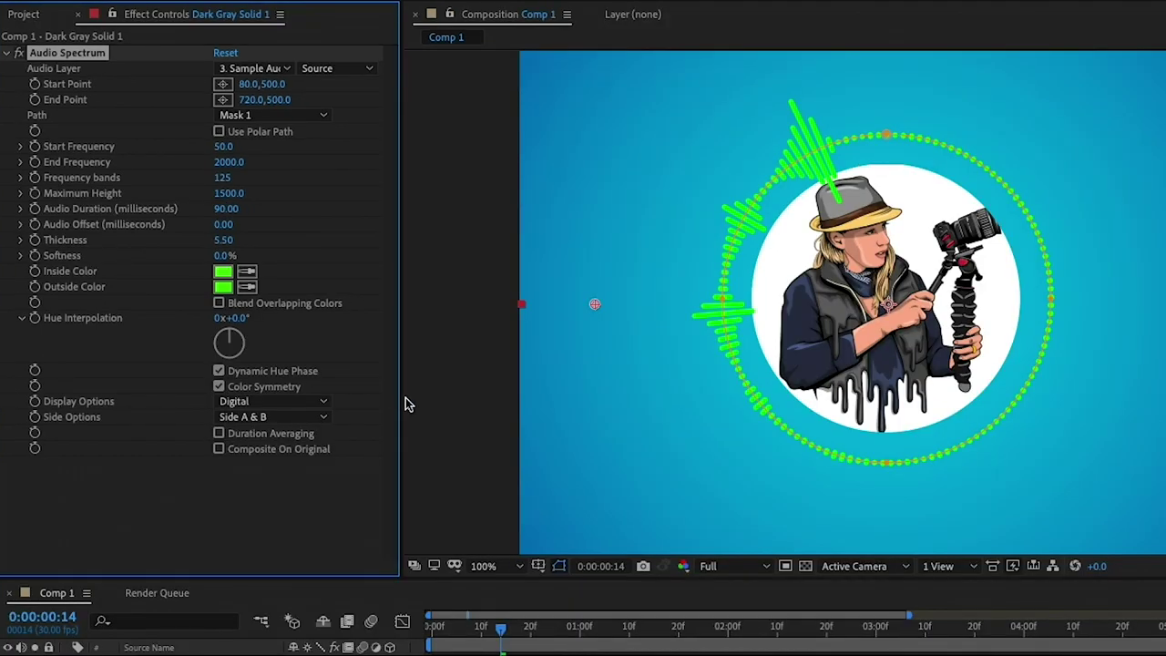
# Raise Hue Interpolation to 1x+192° and preview the multicoloured bars.
pyautogui.moveTo(233, 337); pyautogui.dragTo(243, 354)
pyautogui.moveTo(501, 628); pyautogui.dragTo(524, 630)
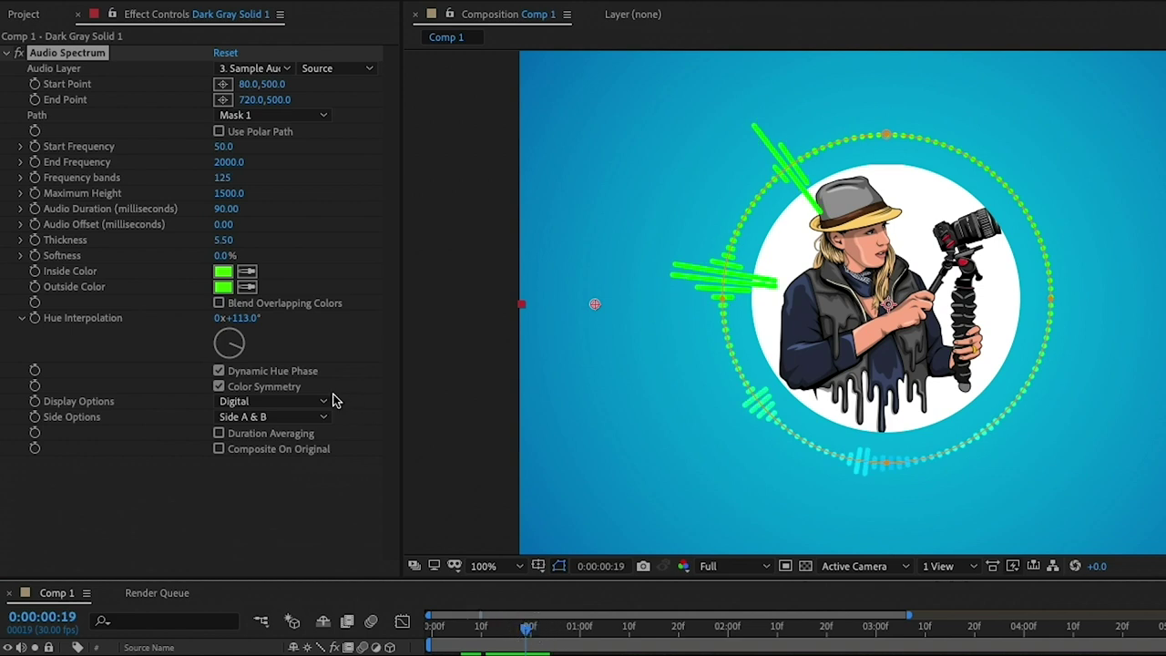
pyautogui.click(242, 317)
pyautogui.moveTo(242, 317); pyautogui.dragTo(316, 316)
pyautogui.moveTo(340, 319); pyautogui.dragTo(630, 303)
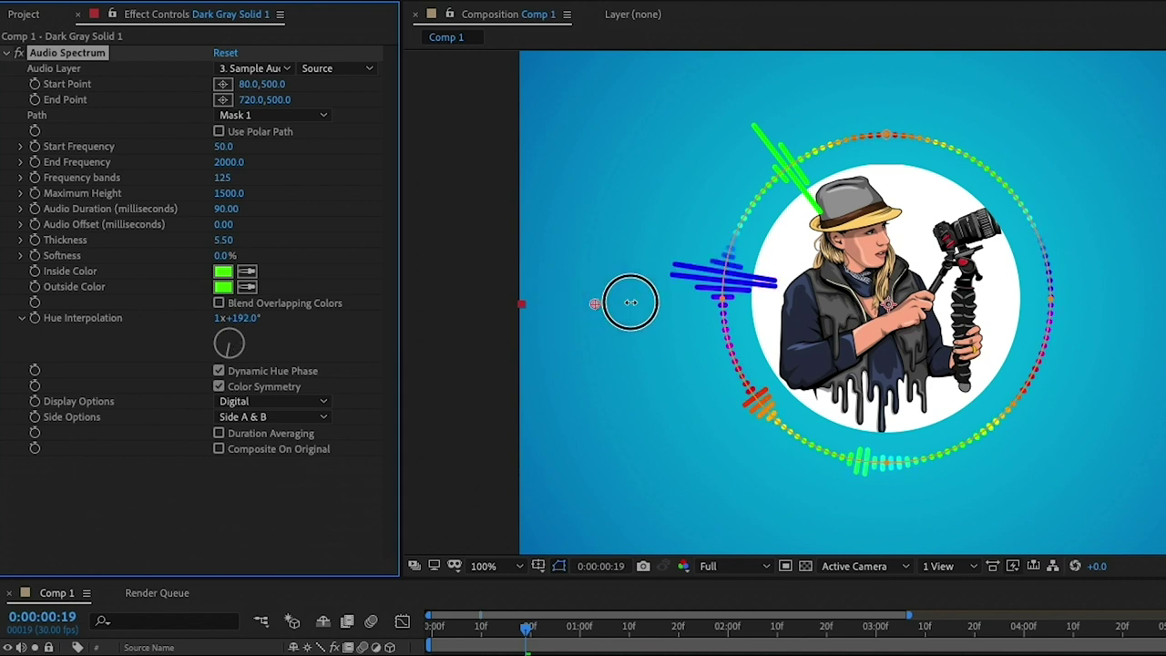
pyautogui.moveTo(526, 628); pyautogui.dragTo(559, 632)
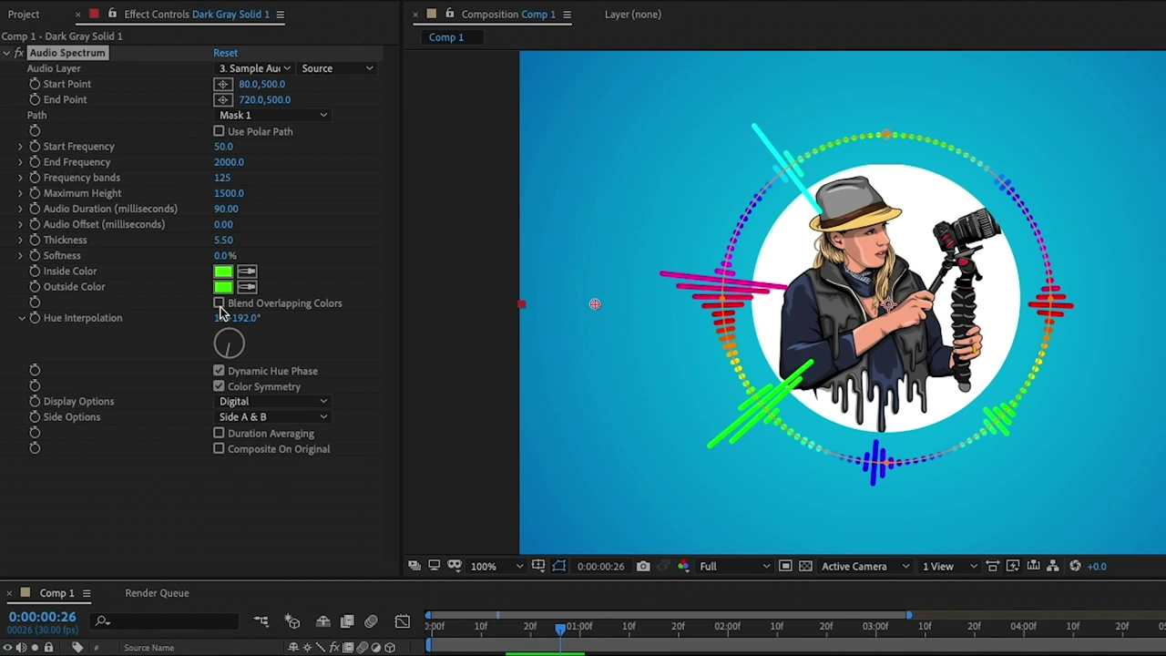
# Set both Inside Color and Outside Color of the Audio Spectrum to white (FFFFFF).
pyautogui.click(221, 275)
pyautogui.moveTo(453, 449); pyautogui.dragTo(409, 398)
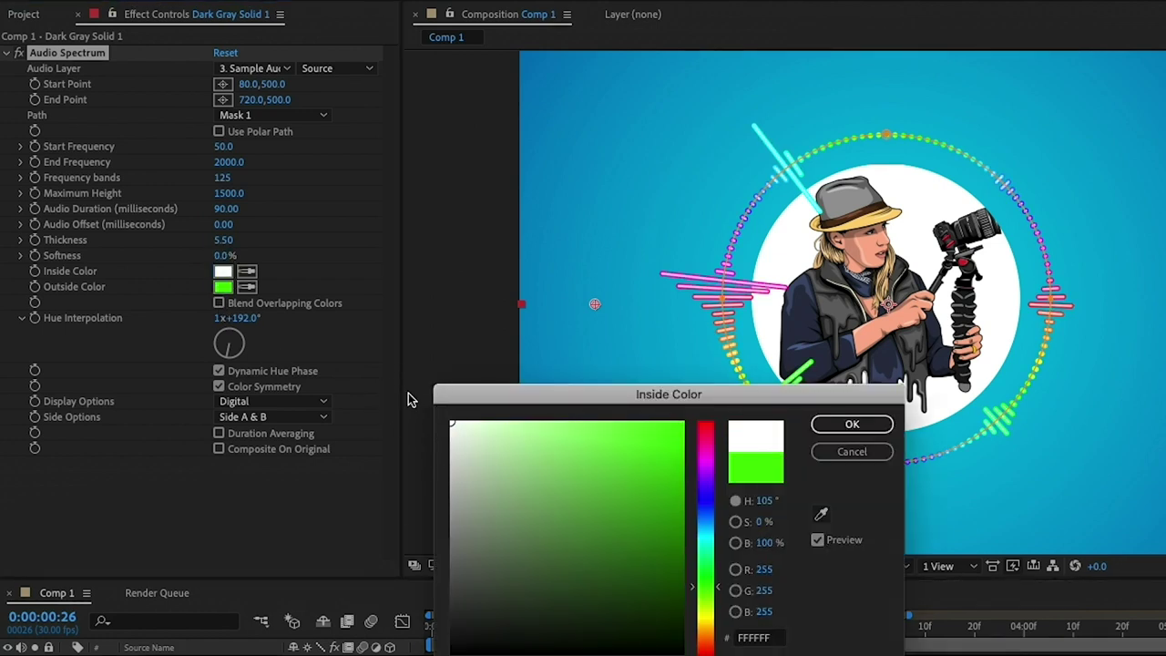
pyautogui.click(851, 424)
pyautogui.click(222, 287)
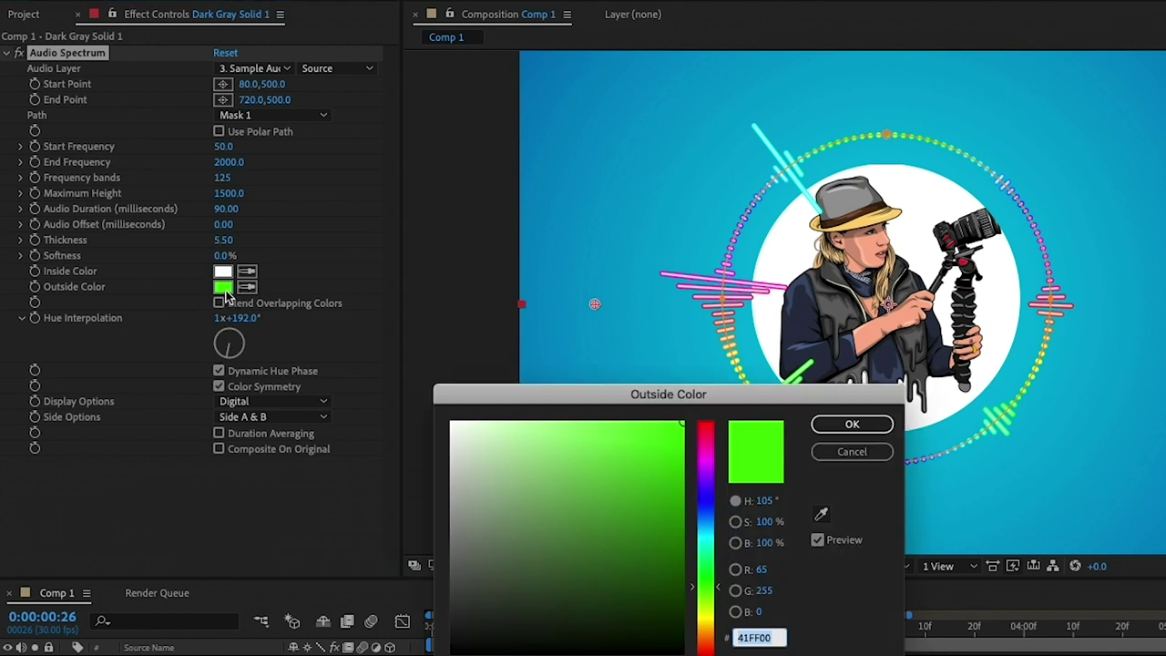
pyautogui.moveTo(468, 444); pyautogui.dragTo(451, 423)
pyautogui.click(840, 428)
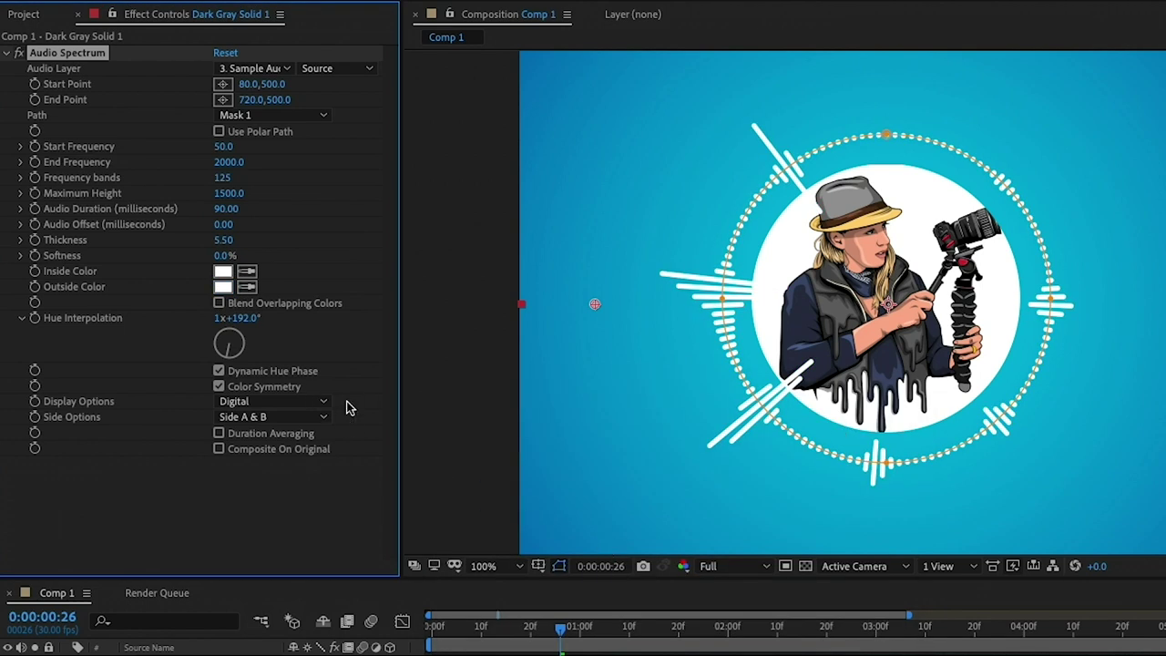
pyautogui.click(320, 405)
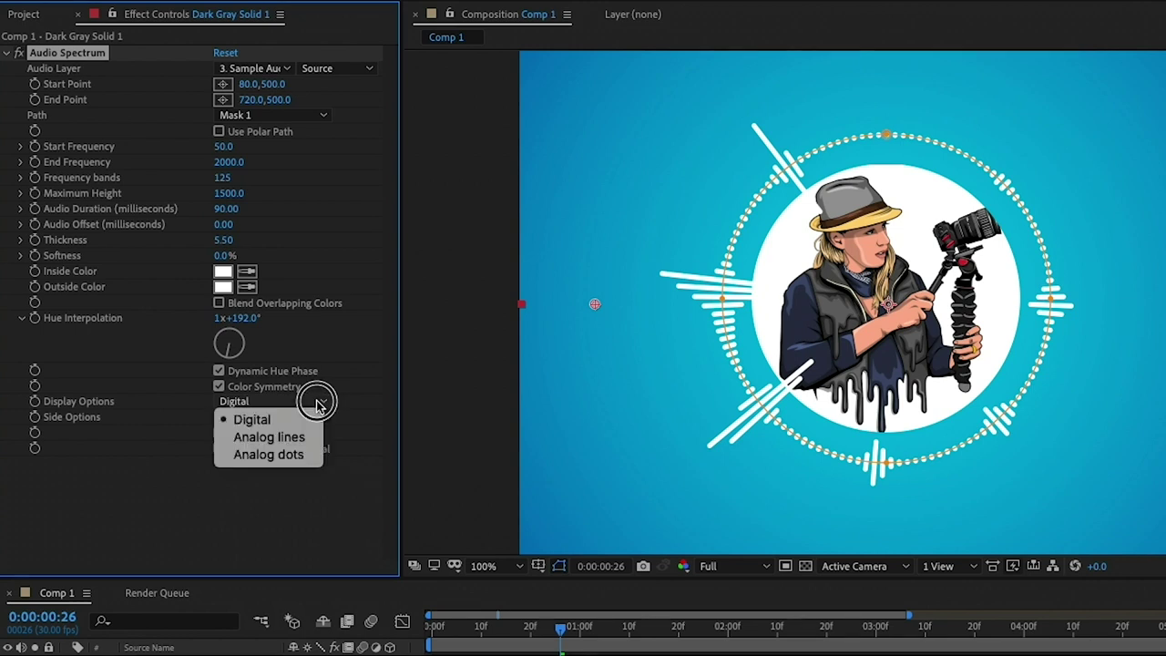
pyautogui.click(293, 439)
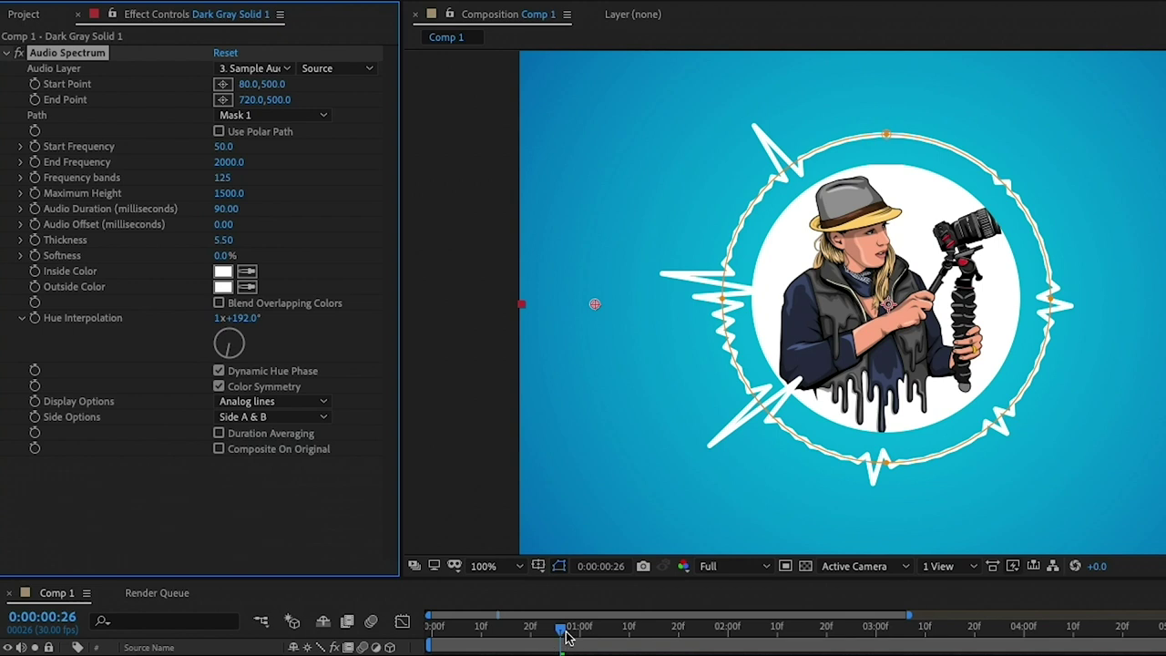
pyautogui.moveTo(565, 634); pyautogui.dragTo(608, 633)
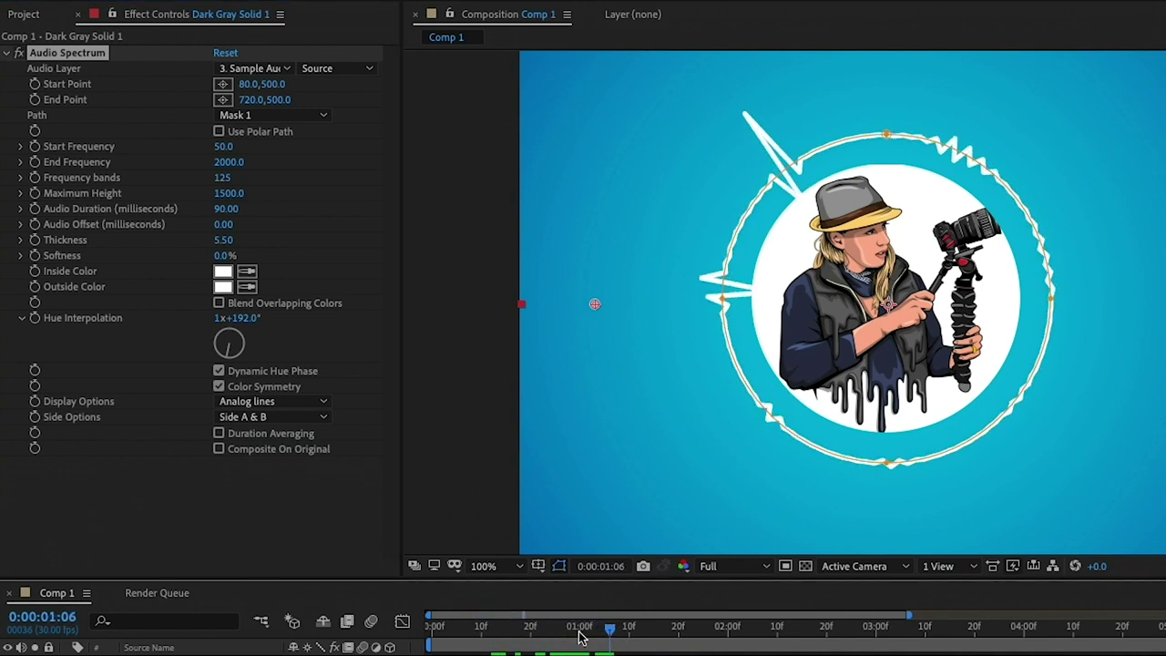
pyautogui.click(320, 401)
pyautogui.click(307, 453)
pyautogui.click(610, 629)
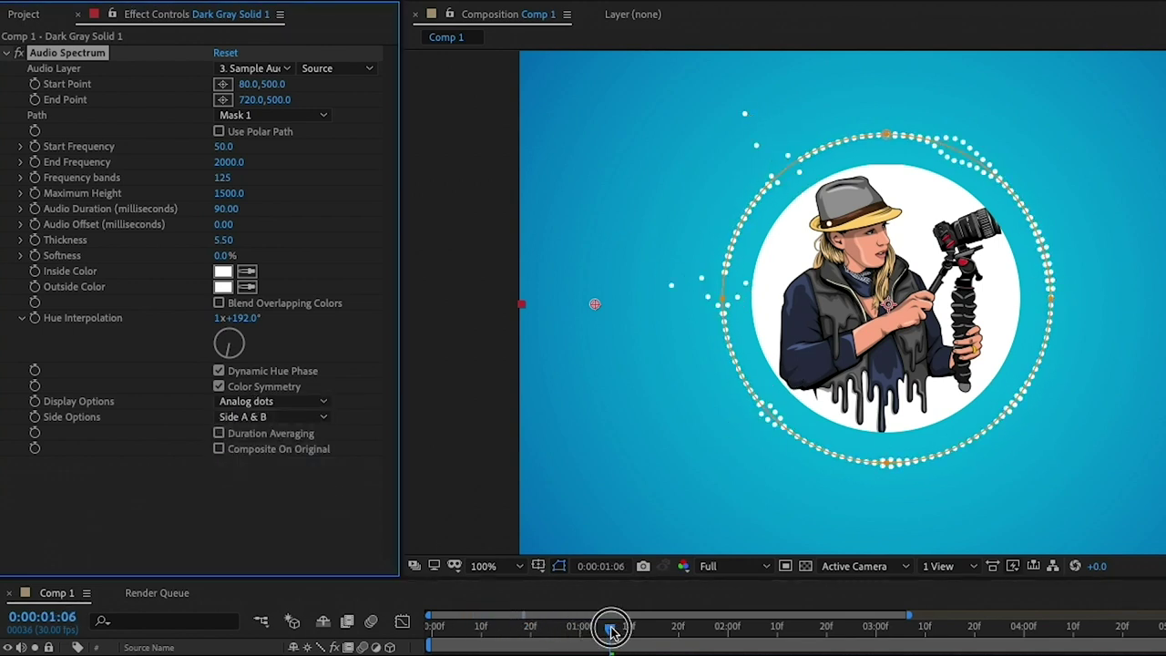
pyautogui.moveTo(610, 628)
pyautogui.mouseDown()
pyautogui.moveTo(520, 630)
pyautogui.moveTo(659, 640)
pyautogui.moveTo(576, 634)
pyautogui.moveTo(619, 636)
pyautogui.mouseUp()
pyautogui.click(307, 401)
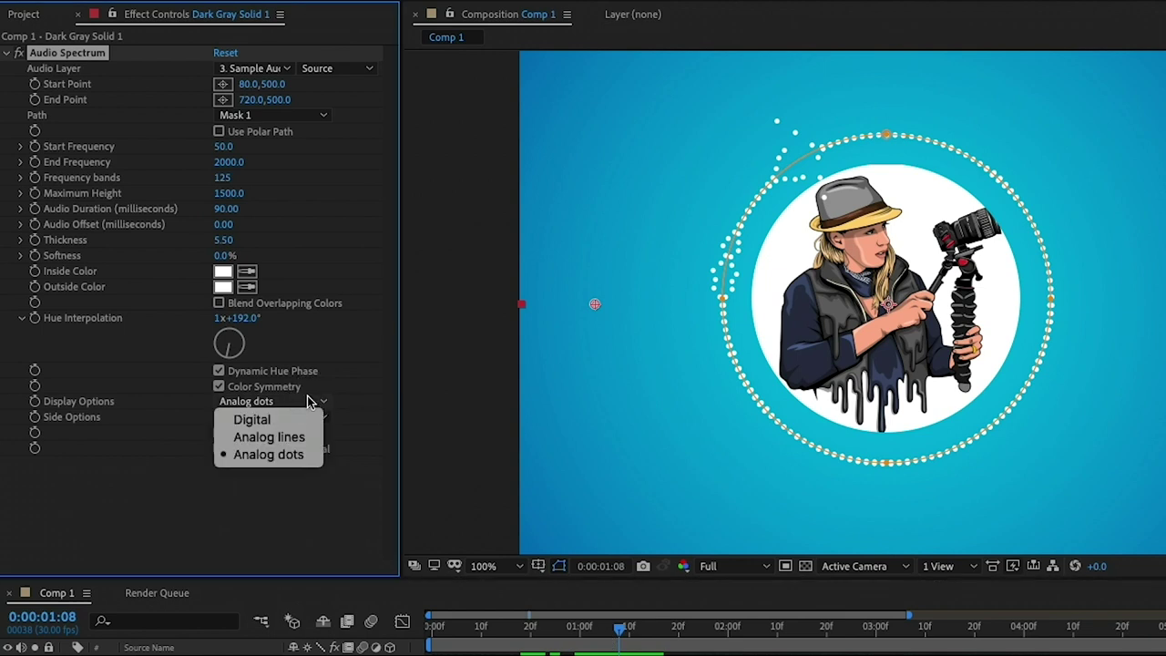
pyautogui.click(304, 419)
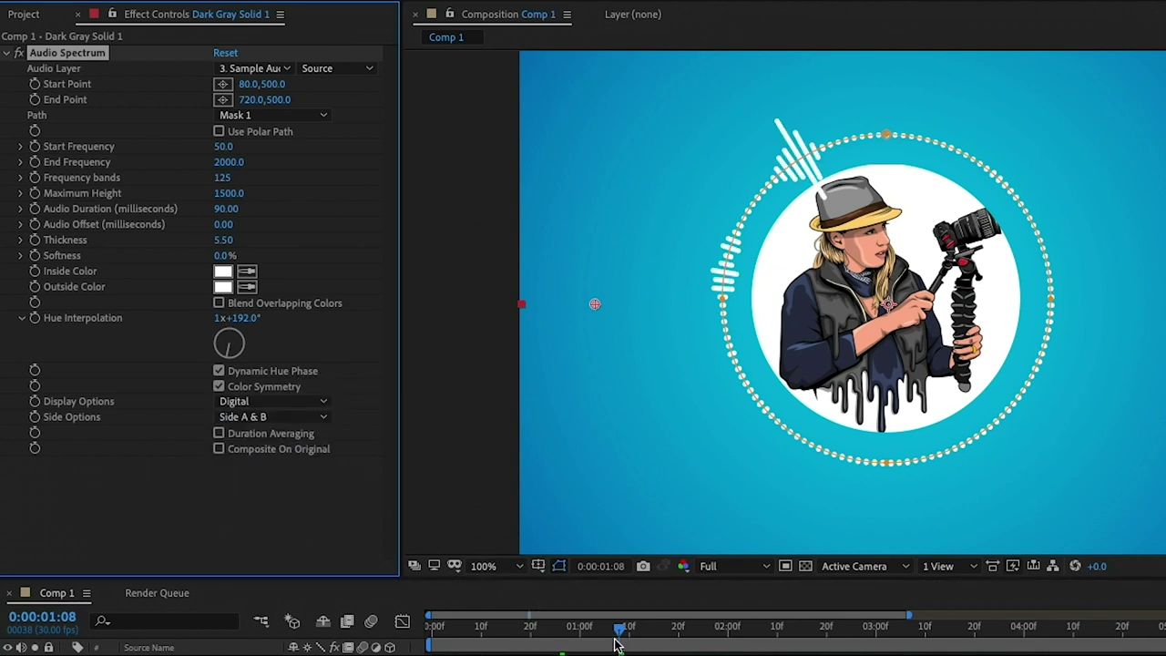
# Compare Side A, Side B and Side A & B in Side Options while scrubbing the timeline.
pyautogui.click(307, 416)
pyautogui.click(304, 435)
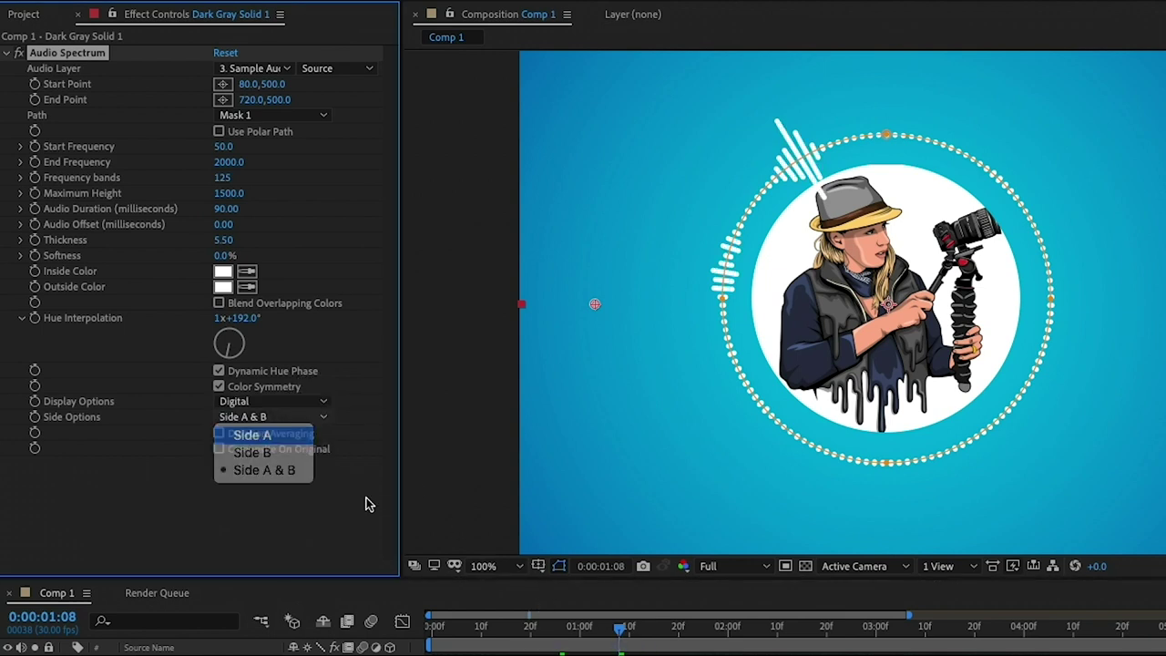
pyautogui.moveTo(627, 634); pyautogui.dragTo(689, 630)
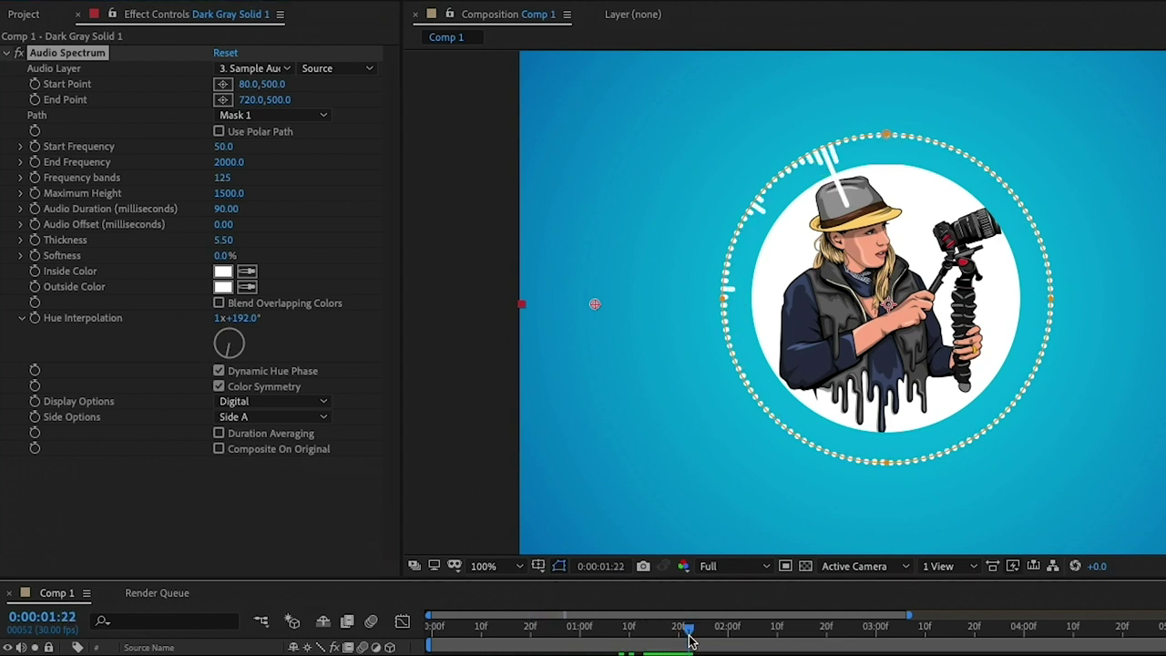
pyautogui.click(293, 421)
pyautogui.click(293, 450)
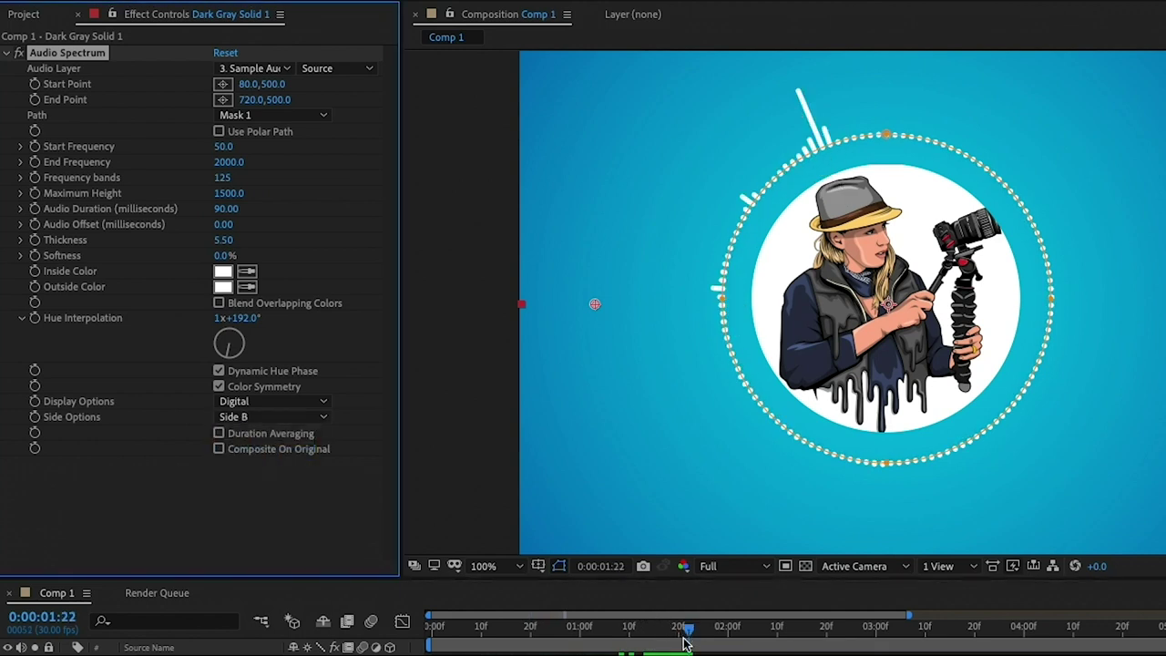
pyautogui.moveTo(689, 635); pyautogui.dragTo(604, 635)
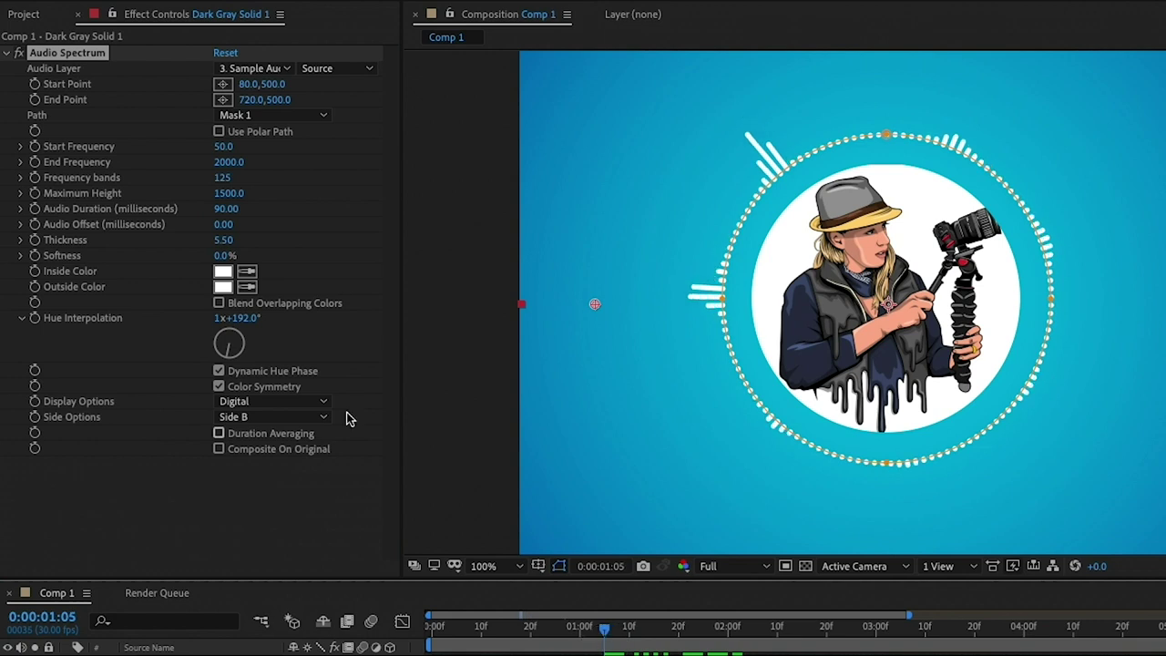
pyautogui.click(307, 418)
pyautogui.click(304, 471)
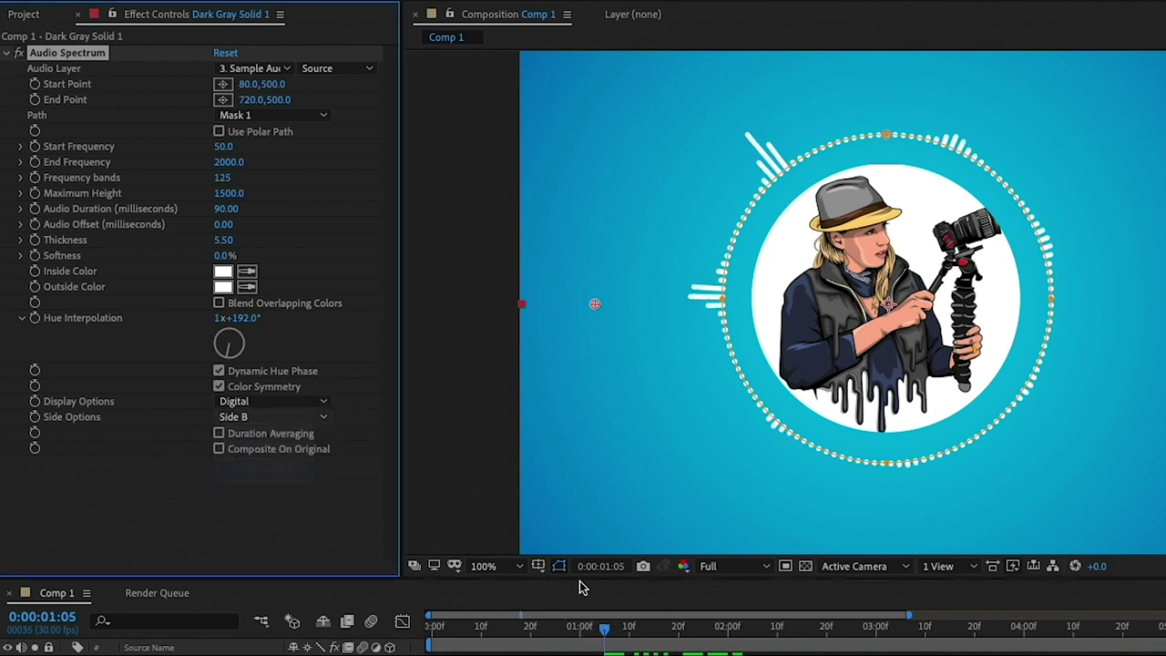
pyautogui.click(603, 630)
pyautogui.moveTo(604, 630); pyautogui.dragTo(671, 630)
# Settle the spectrum's Side Options on Side B.
pyautogui.click(301, 417)
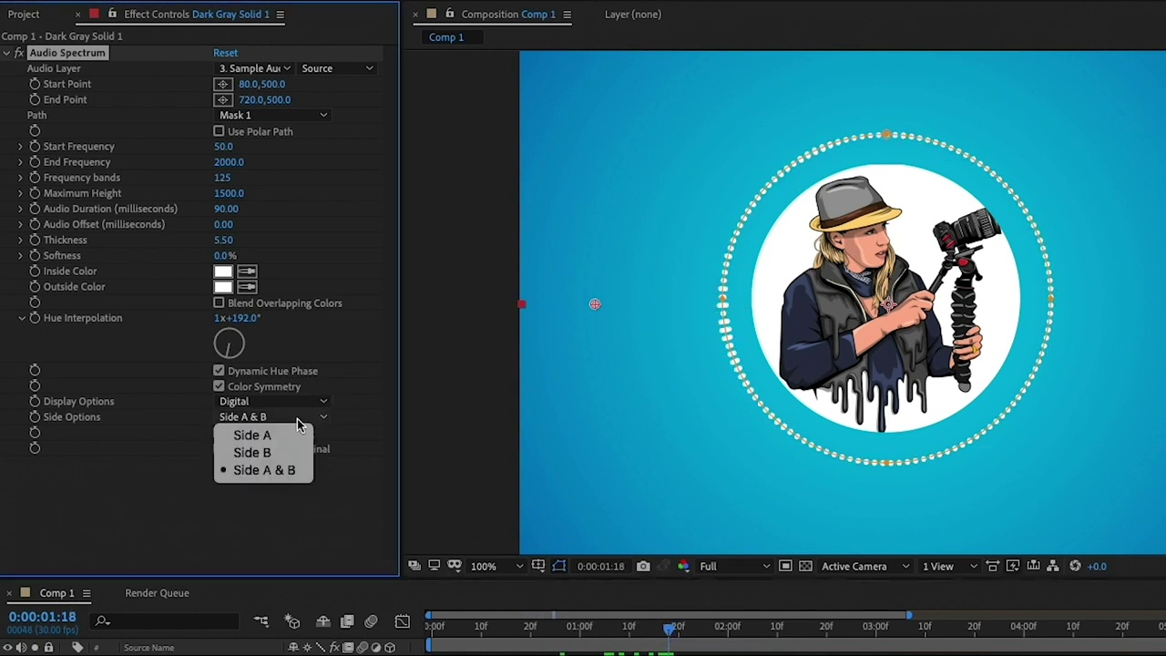
pyautogui.click(293, 434)
pyautogui.click(290, 419)
pyautogui.click(279, 451)
pyautogui.moveTo(672, 628); pyautogui.dragTo(562, 650)
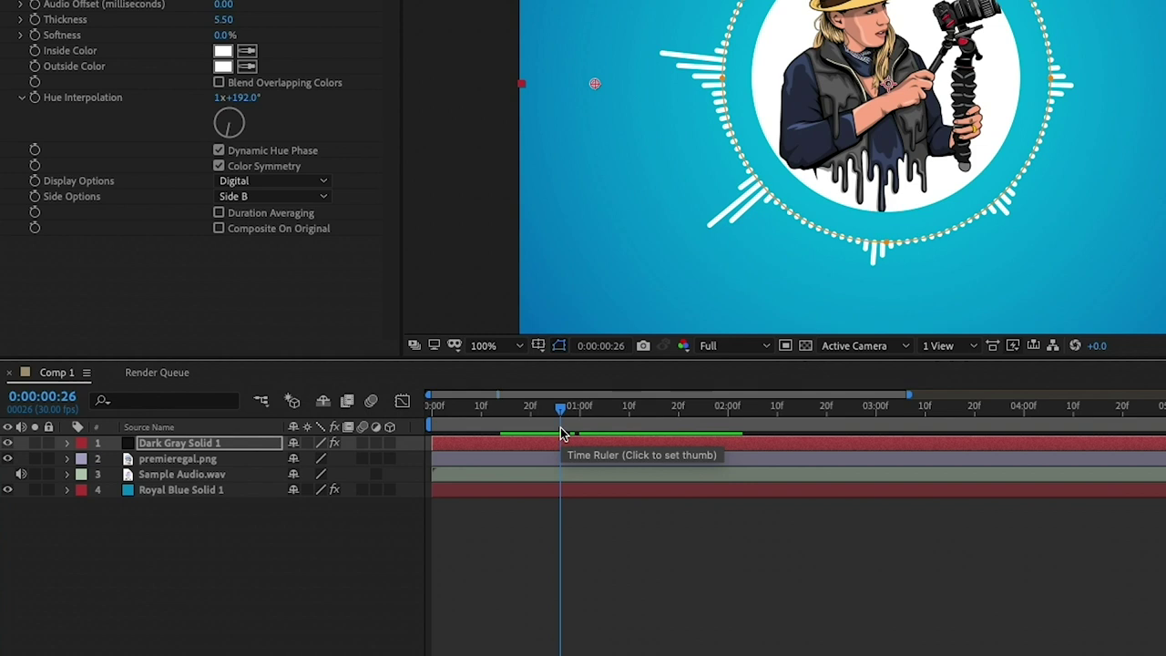
# Duplicate Dark Gray Solid 1 and scale the top copy down to 92%.
pyautogui.click(174, 448)
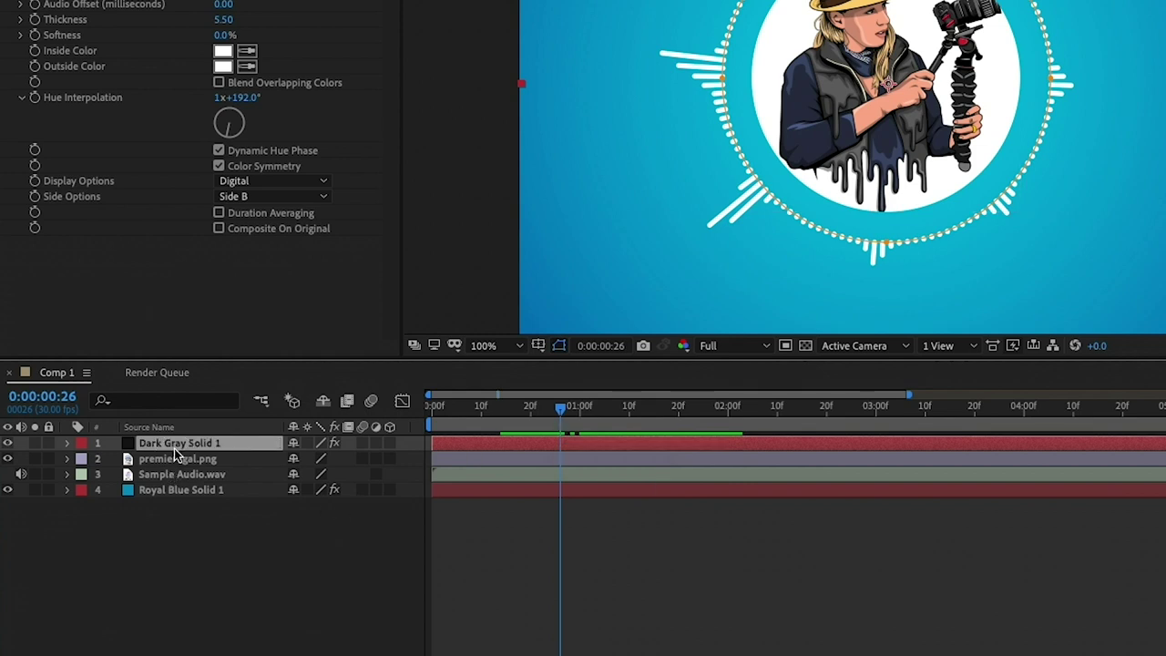
pyautogui.hotkey('ctrl', 'd')
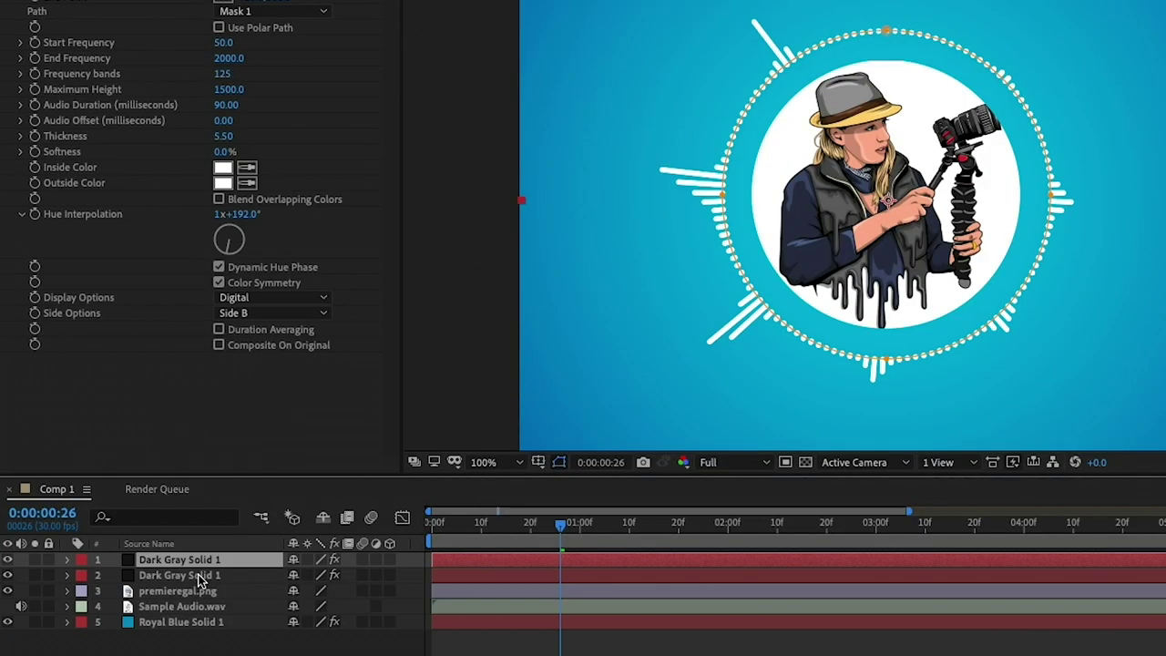
pyautogui.press('s')
pyautogui.click(314, 459)
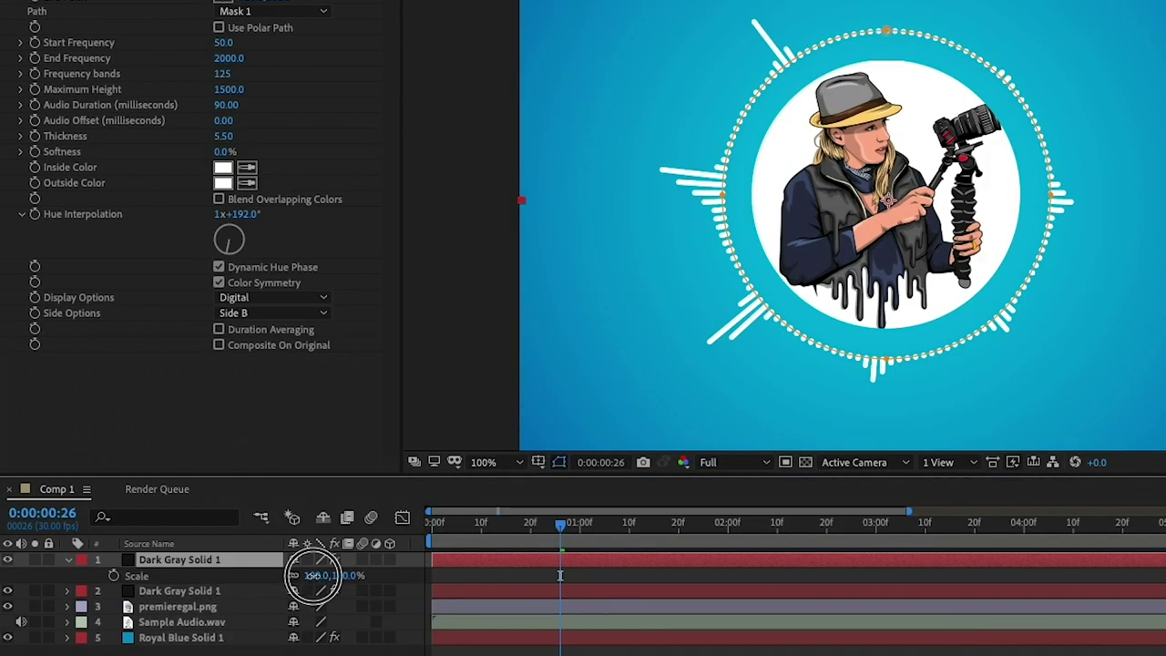
pyautogui.moveTo(314, 576)
pyautogui.mouseDown()
pyautogui.moveTo(297, 572)
pyautogui.moveTo(322, 590)
pyautogui.mouseUp()
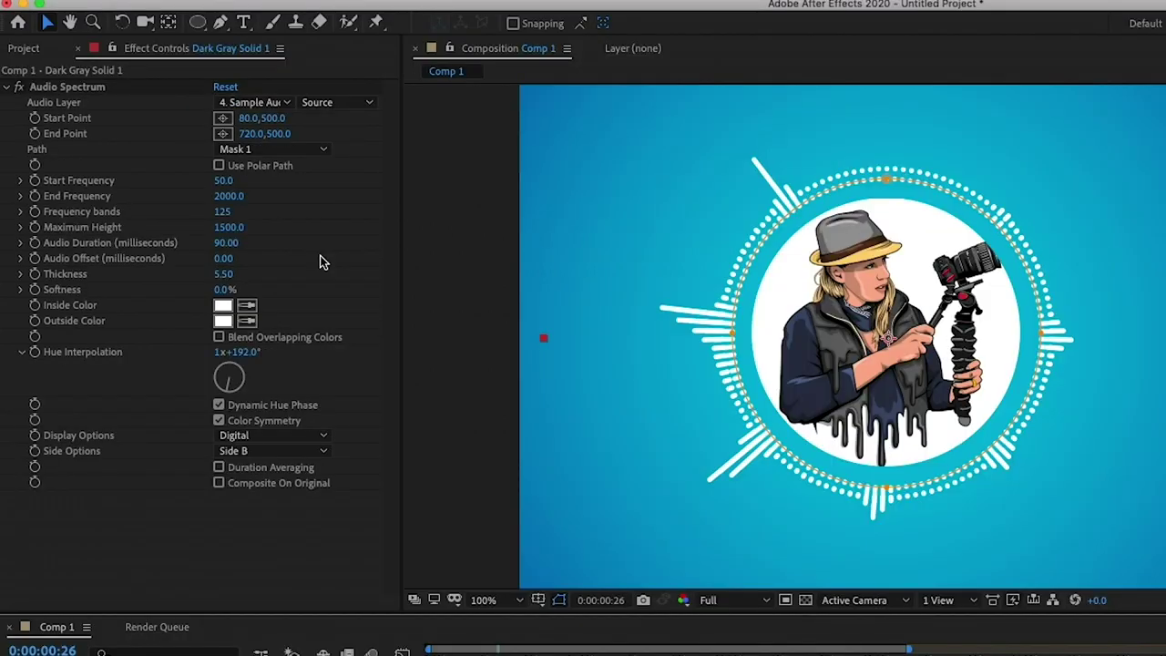
# Switch the copy's Audio Spectrum to Analog lines on Side A with Maximum Height 520, then preview.
pyautogui.click(279, 436)
pyautogui.click(276, 469)
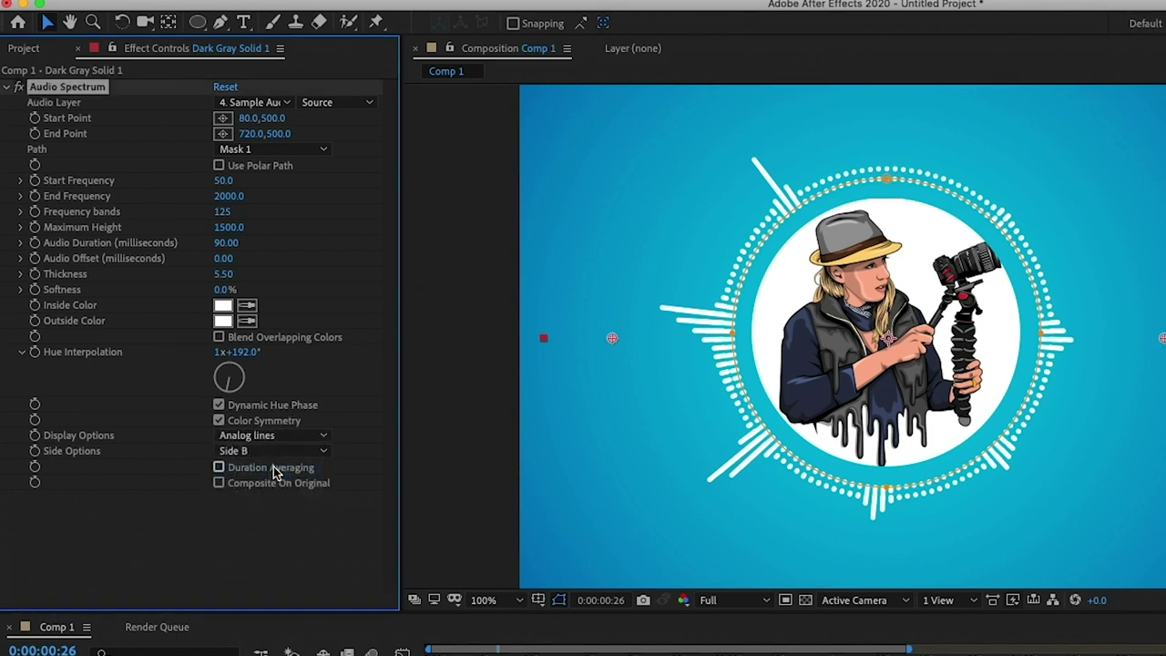
pyautogui.click(271, 451)
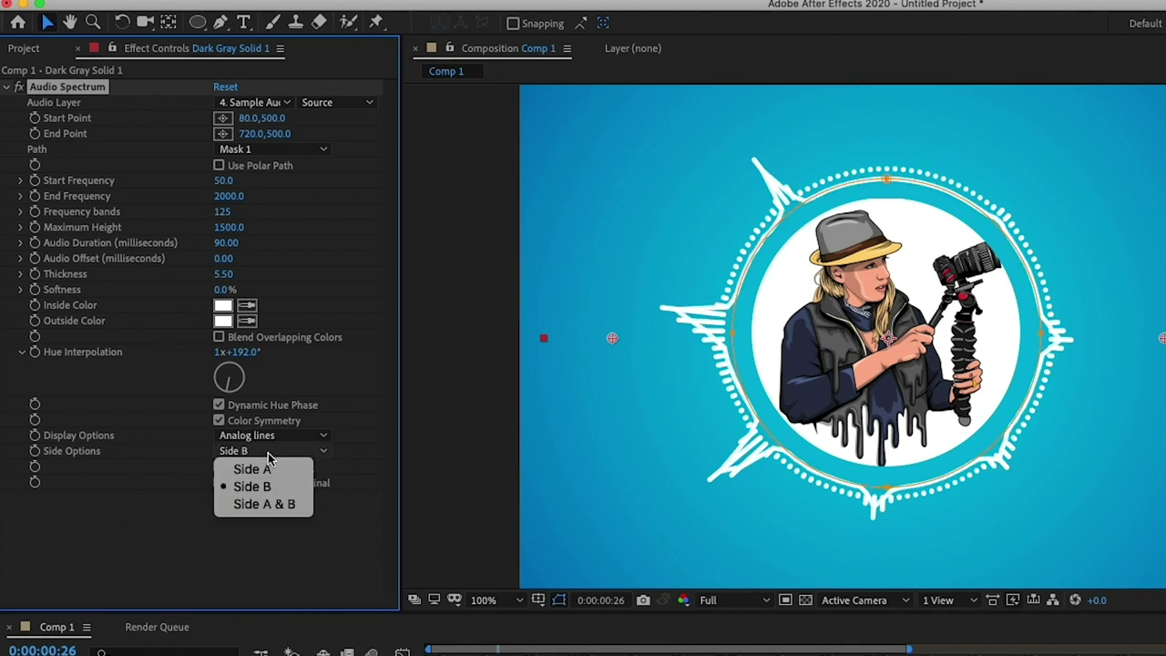
pyautogui.click(263, 466)
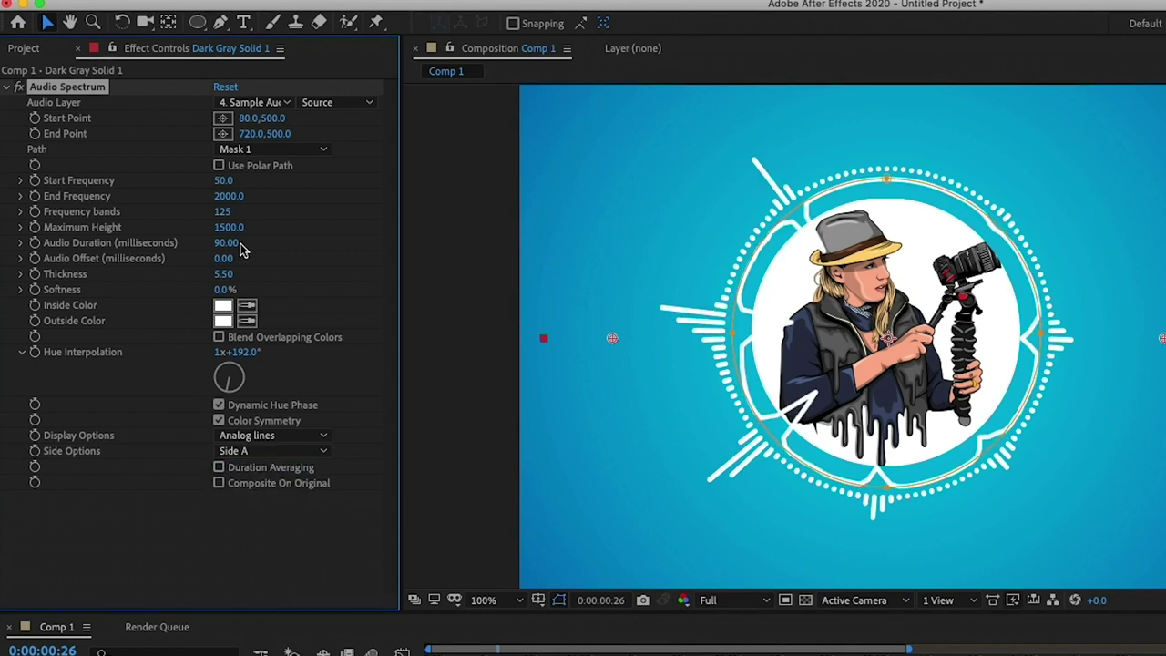
pyautogui.click(222, 225)
pyautogui.moveTo(222, 225); pyautogui.dragTo(159, 241)
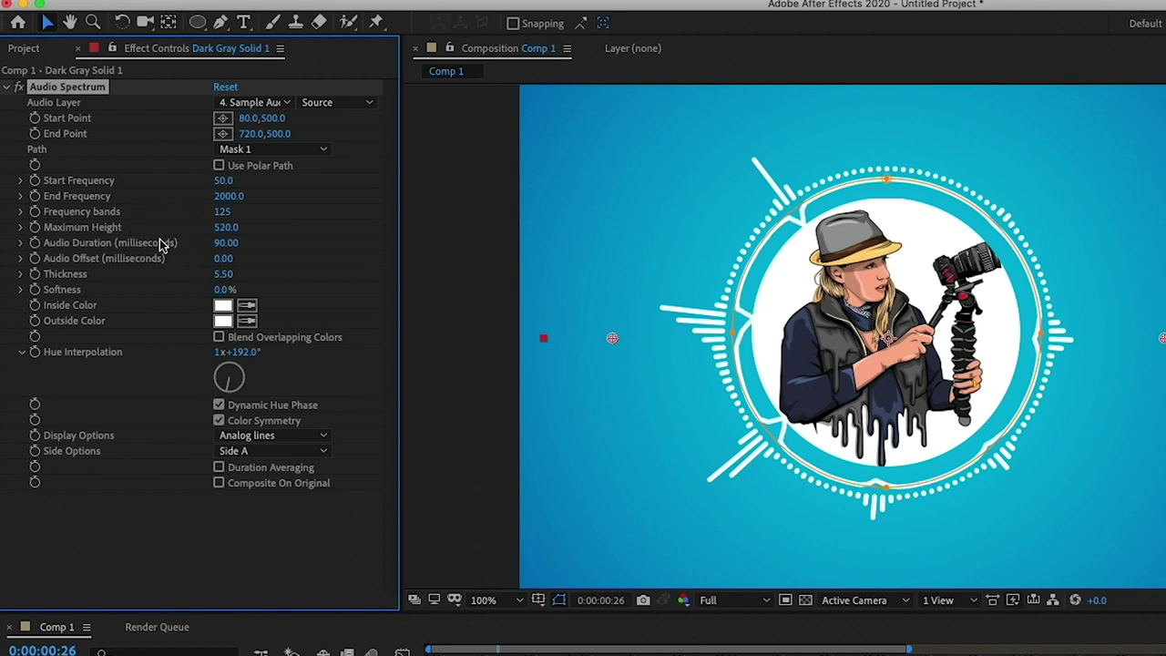
pyautogui.moveTo(535, 652); pyautogui.dragTo(446, 652)
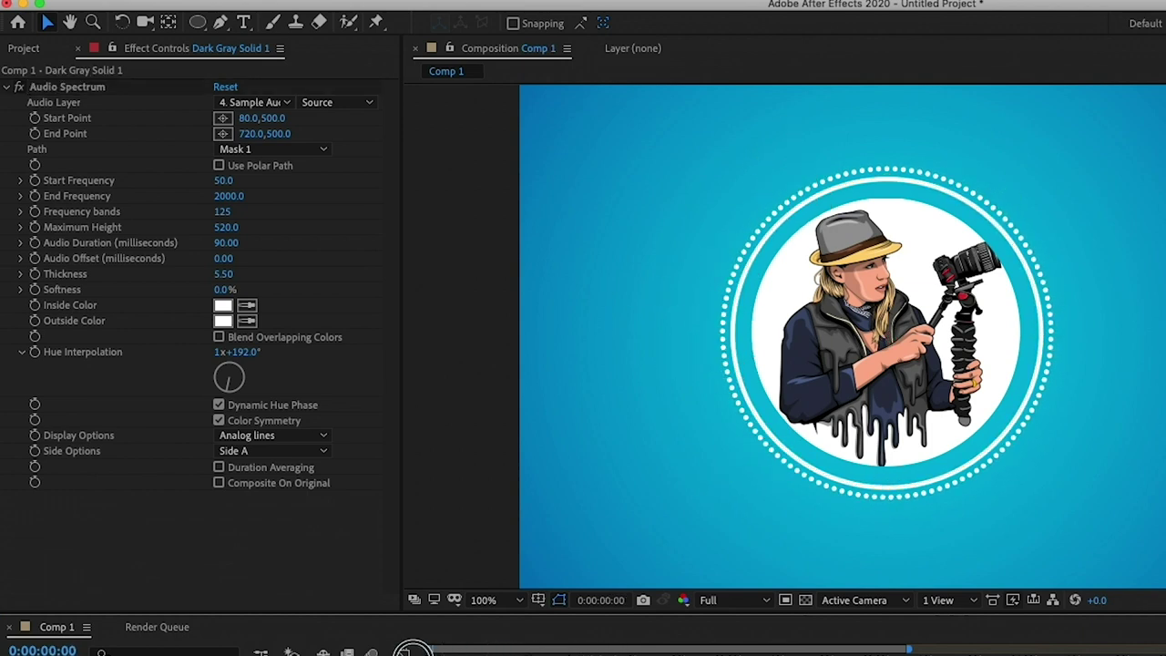
pyautogui.press('space')
pyautogui.press('space')
pyautogui.press('space')
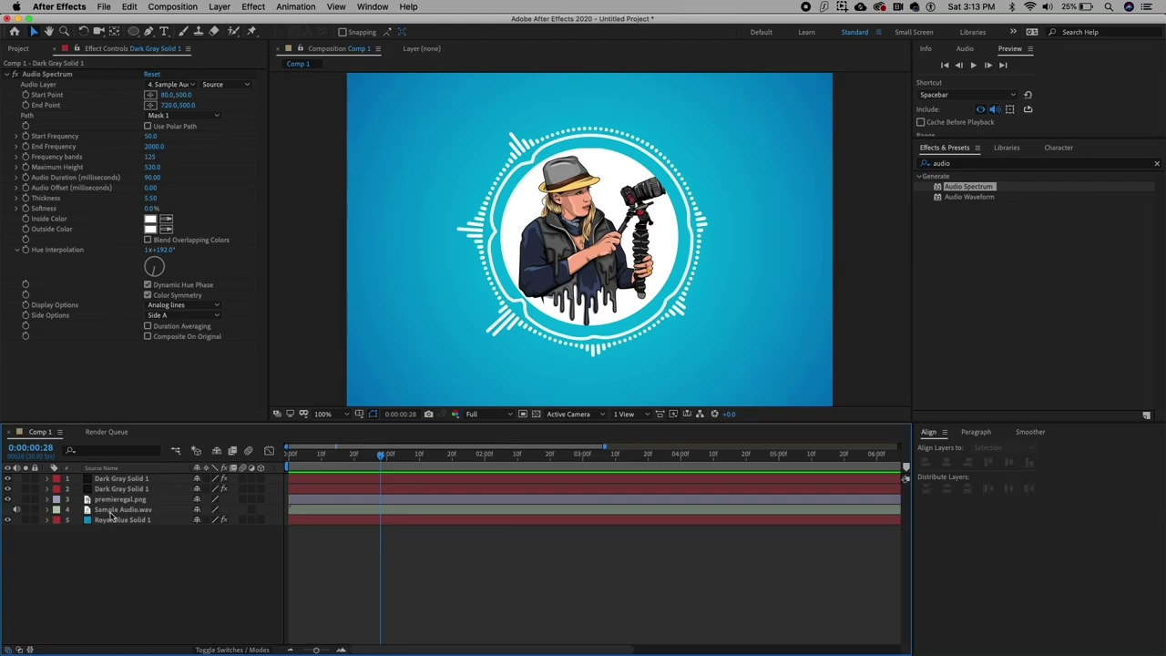
# Convert Sample Audio.wav to keyframes with Keyframe Assistant > Convert Audio to Keyframes.
pyautogui.click(110, 514)
pyautogui.rightClick(110, 514)
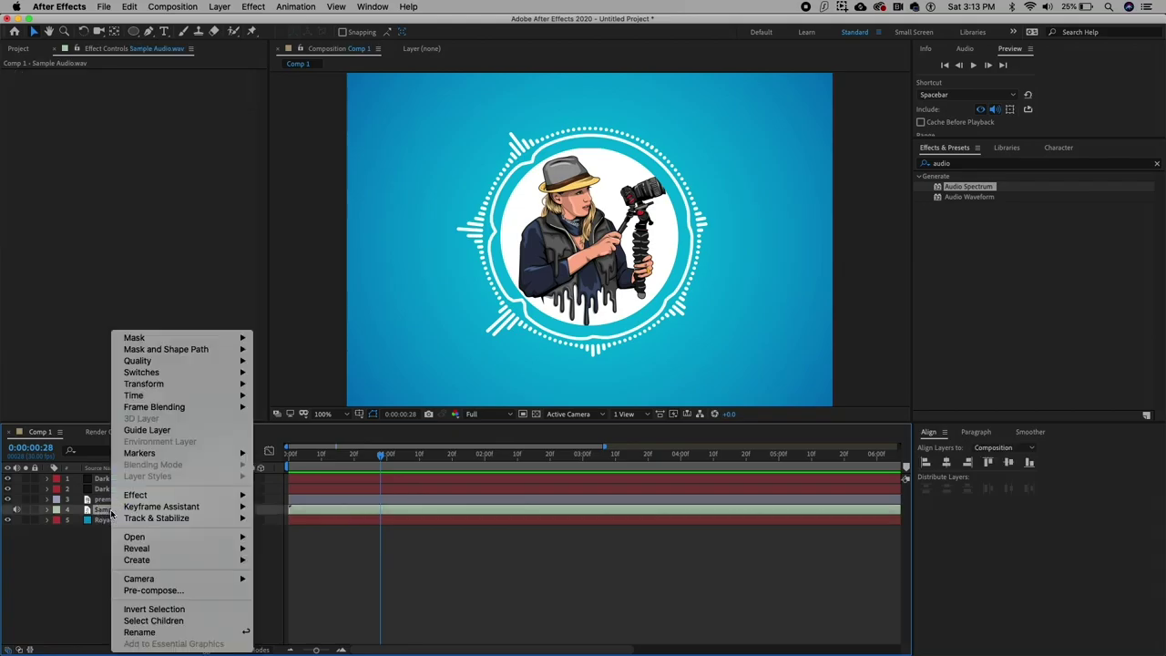
pyautogui.moveTo(175, 508)
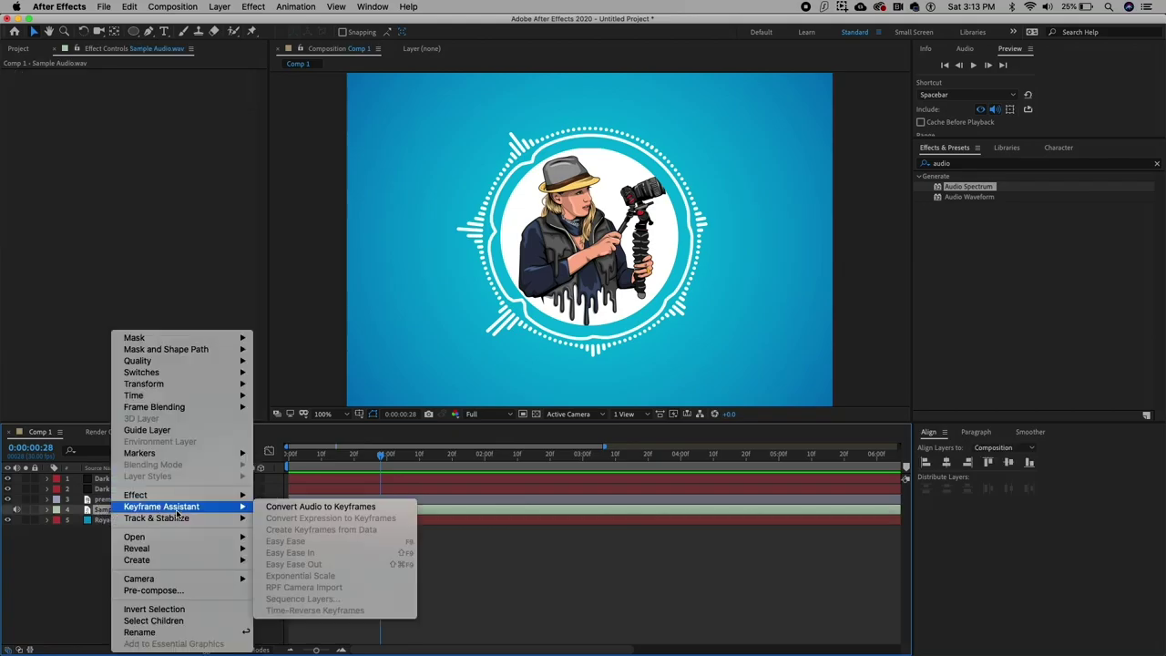
pyautogui.click(320, 506)
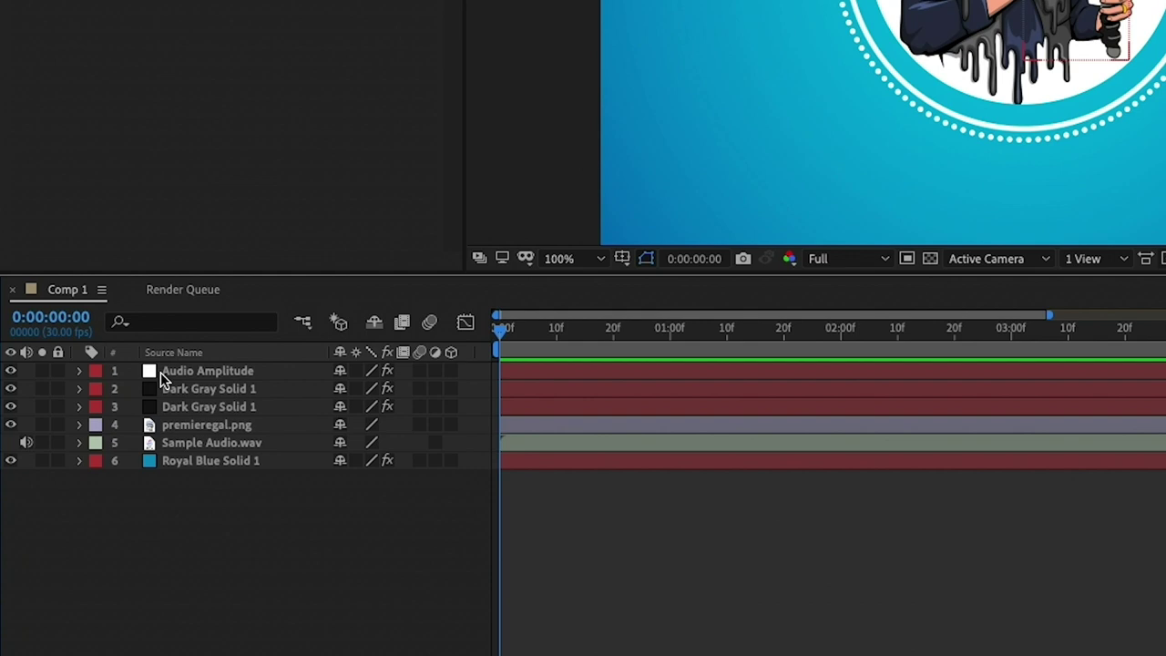
# Delete the Audio Amplitude layer's Left and Right Channel effects, keeping Both Channels expanded.
pyautogui.click(79, 370)
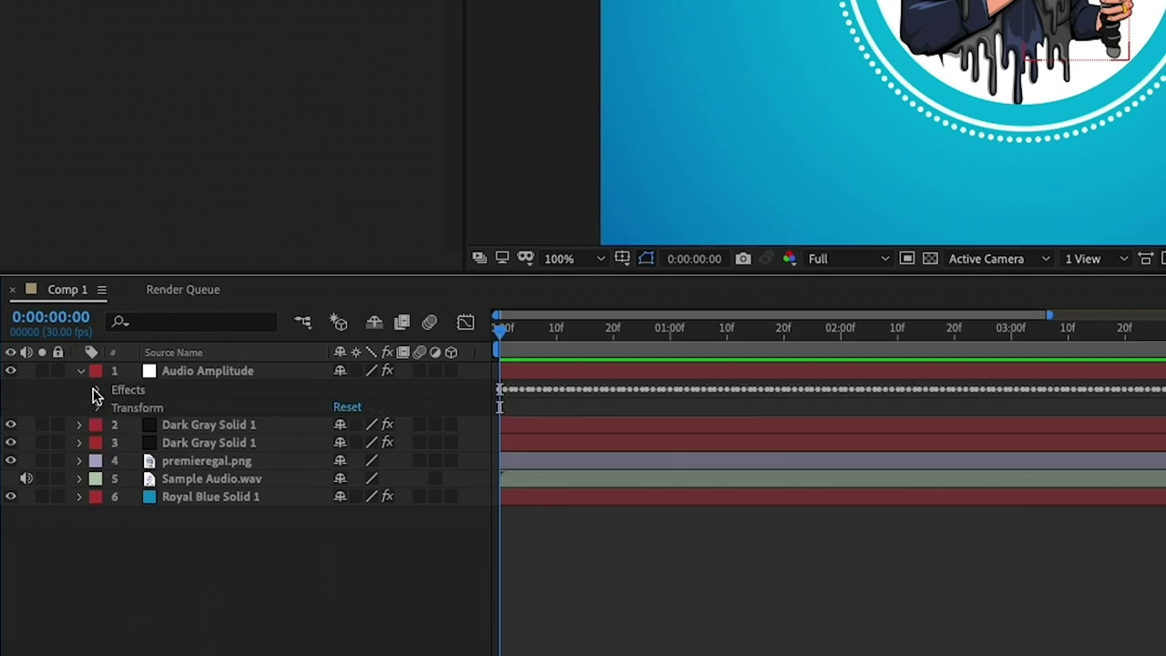
pyautogui.click(97, 392)
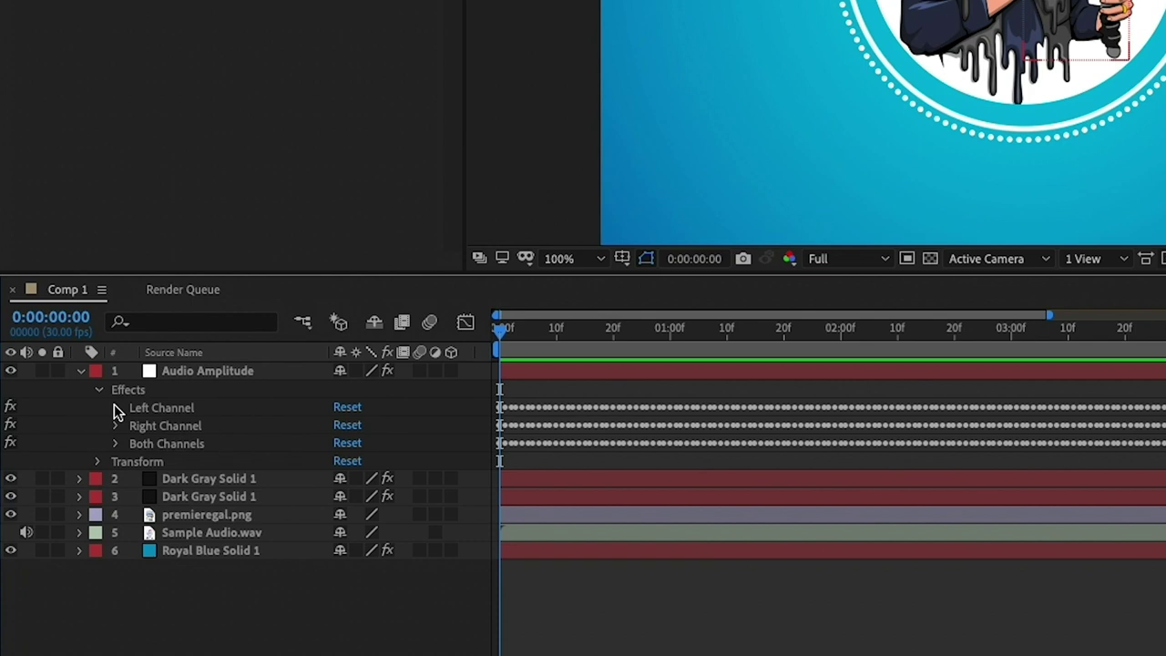
pyautogui.click(156, 426)
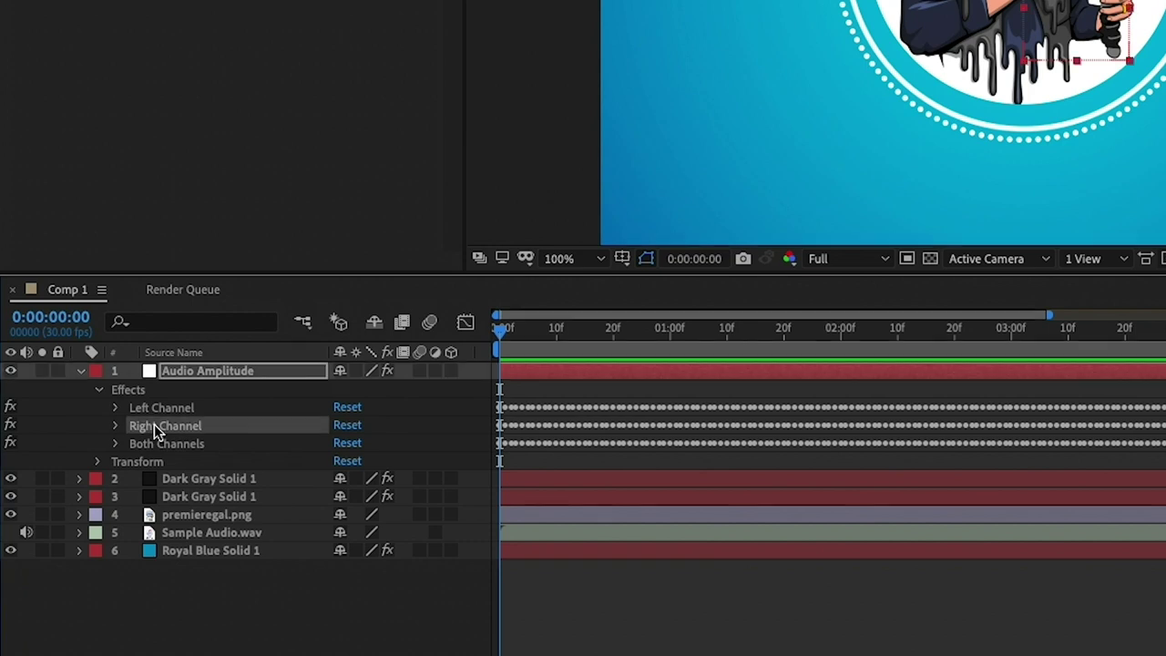
pyautogui.press('Delete')
pyautogui.click(159, 409)
pyautogui.press('Delete')
pyautogui.moveTo(507, 330); pyautogui.dragTo(465, 346)
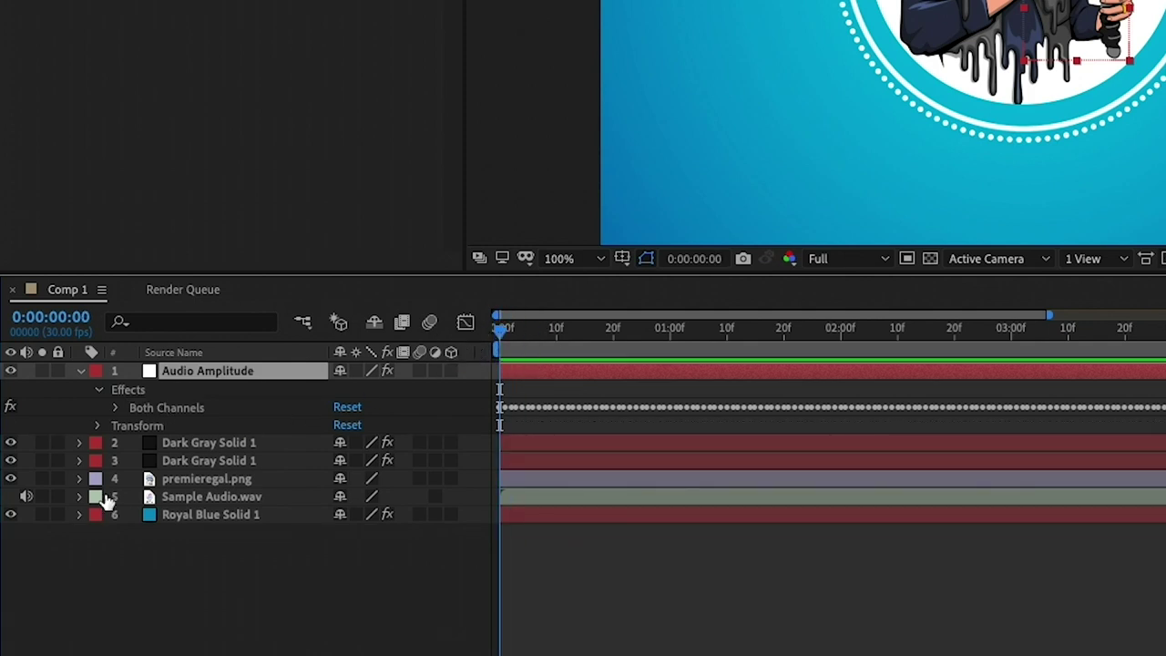
pyautogui.click(117, 409)
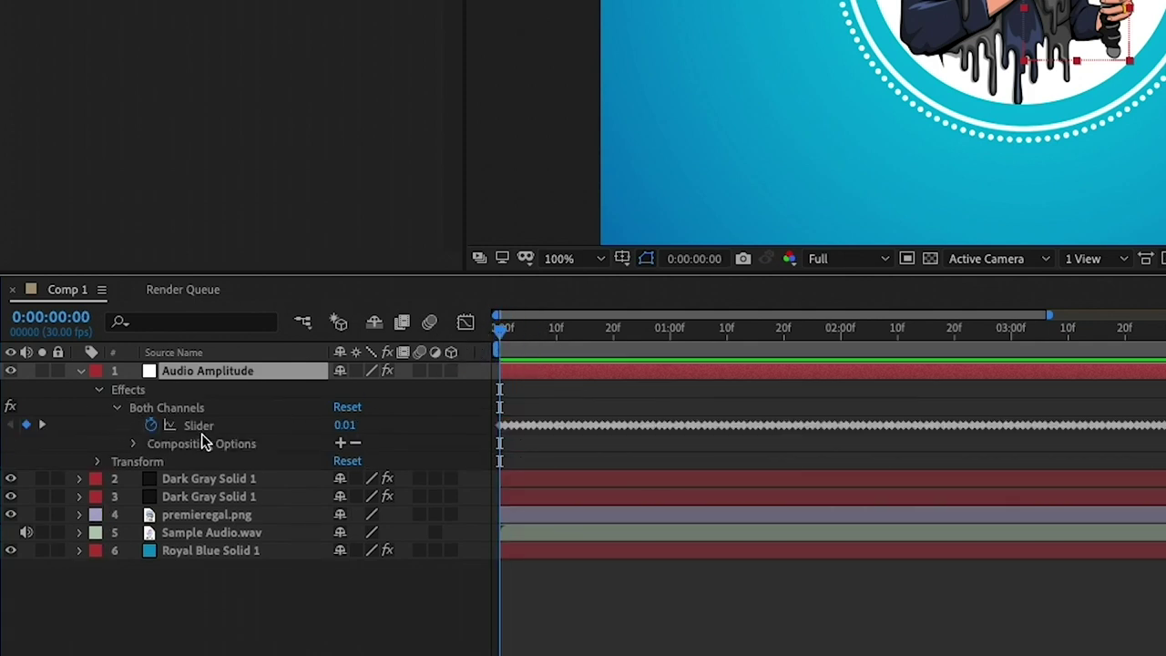
# Select both Dark Gray Solid layers and premieregal.png together.
pyautogui.click(177, 479)
pyautogui.keyDown('shift'); pyautogui.click(180, 496); pyautogui.keyUp('shift')
pyautogui.keyDown('shift'); pyautogui.click(180, 515); pyautogui.keyUp('shift')
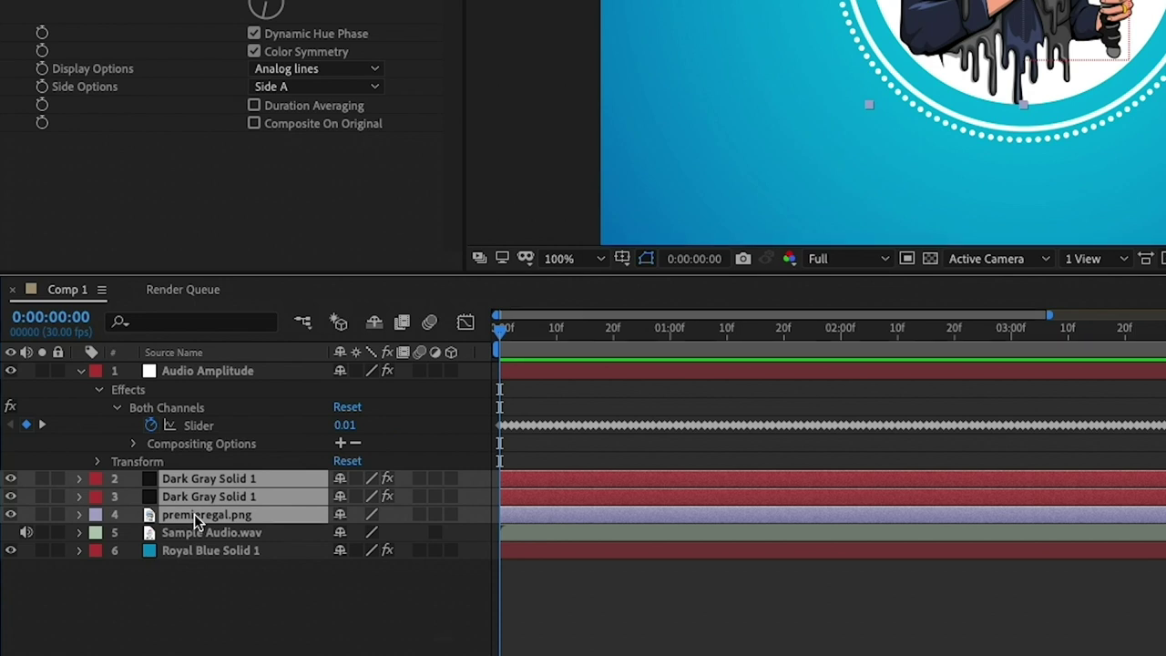
# Pre-compose both Dark Gray Solids and premieregal.png into Pre-comp 1, then reveal its Scale property.
pyautogui.rightClick(194, 513)
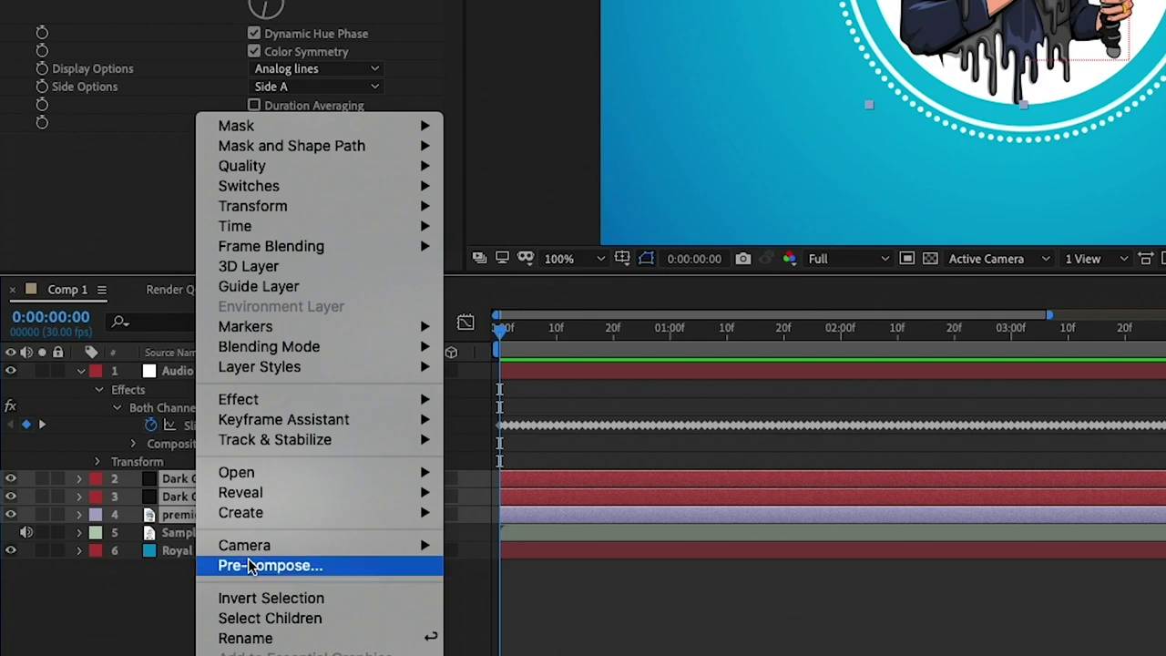
pyautogui.click(221, 565)
pyautogui.click(900, 362)
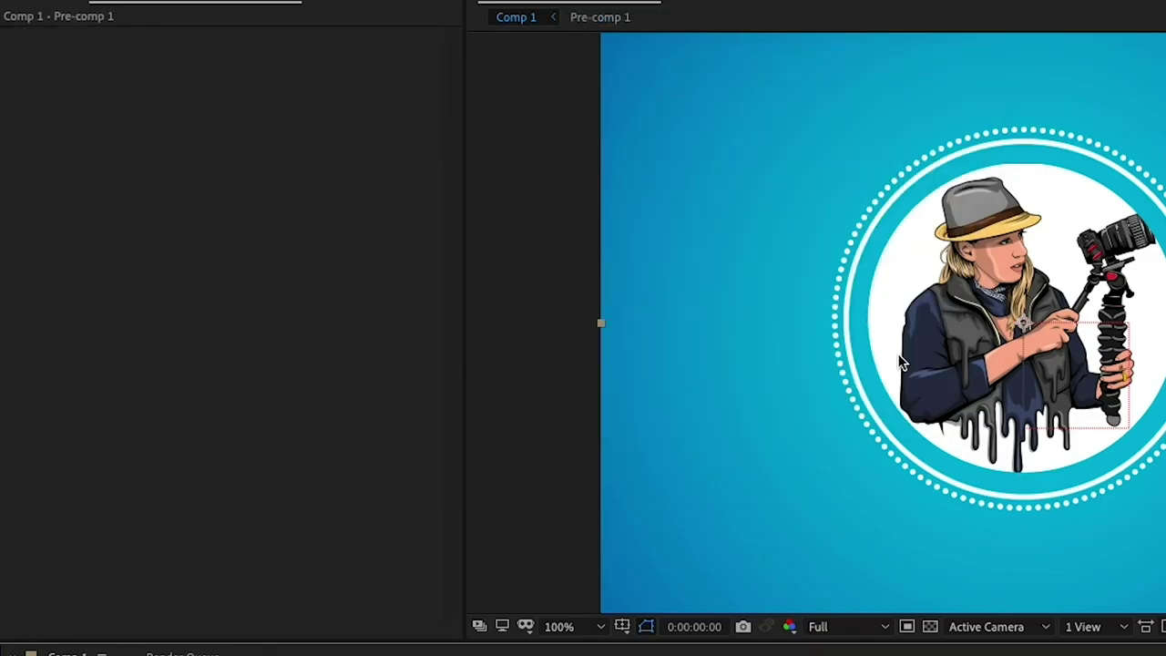
pyautogui.press('s')
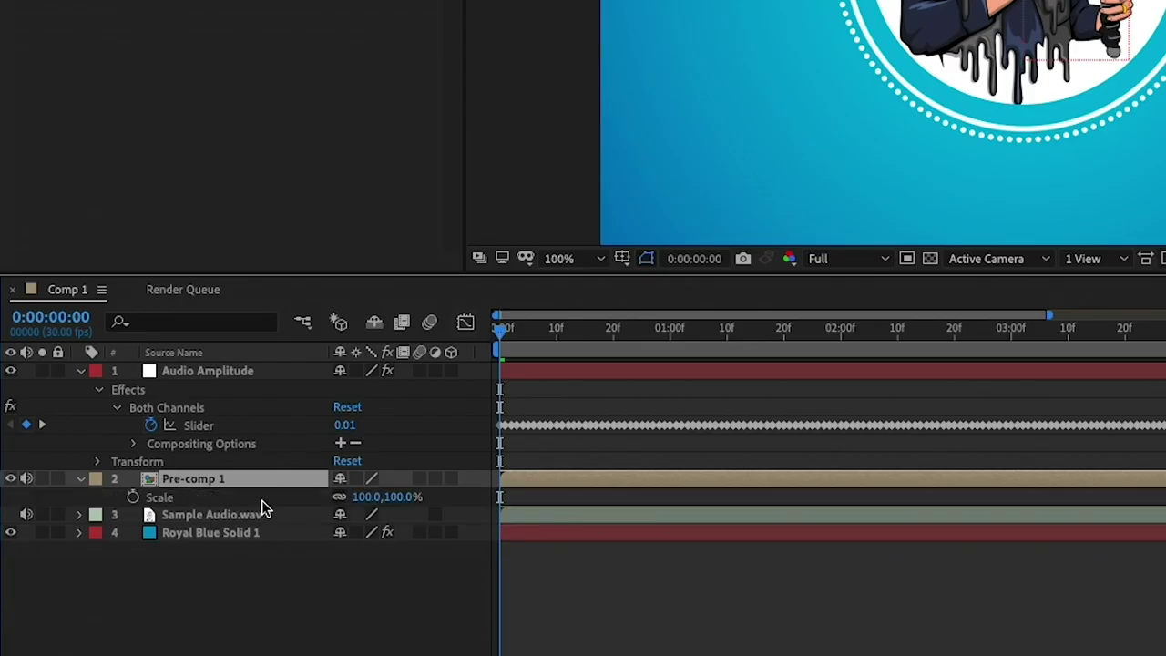
# Add a Scale expression to Pre-comp 1 linked to the Both Channels Slider, and check the values across frames.
pyautogui.keyDown('alt'); pyautogui.click(133, 499); pyautogui.keyUp('alt')
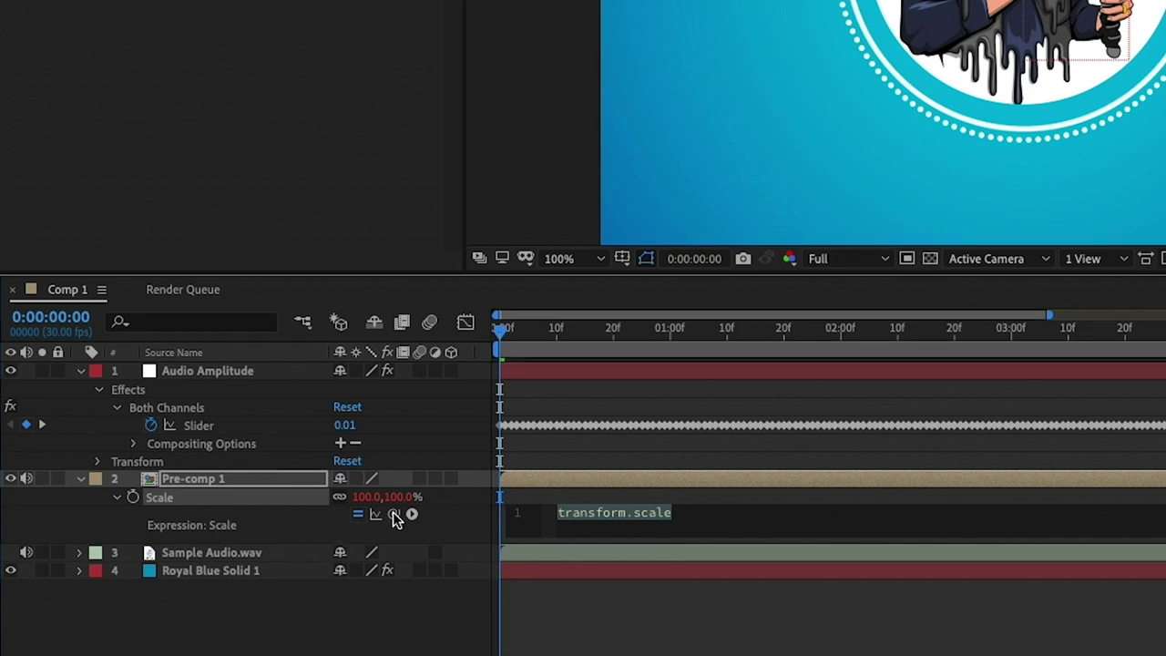
pyautogui.moveTo(393, 513); pyautogui.dragTo(200, 425)
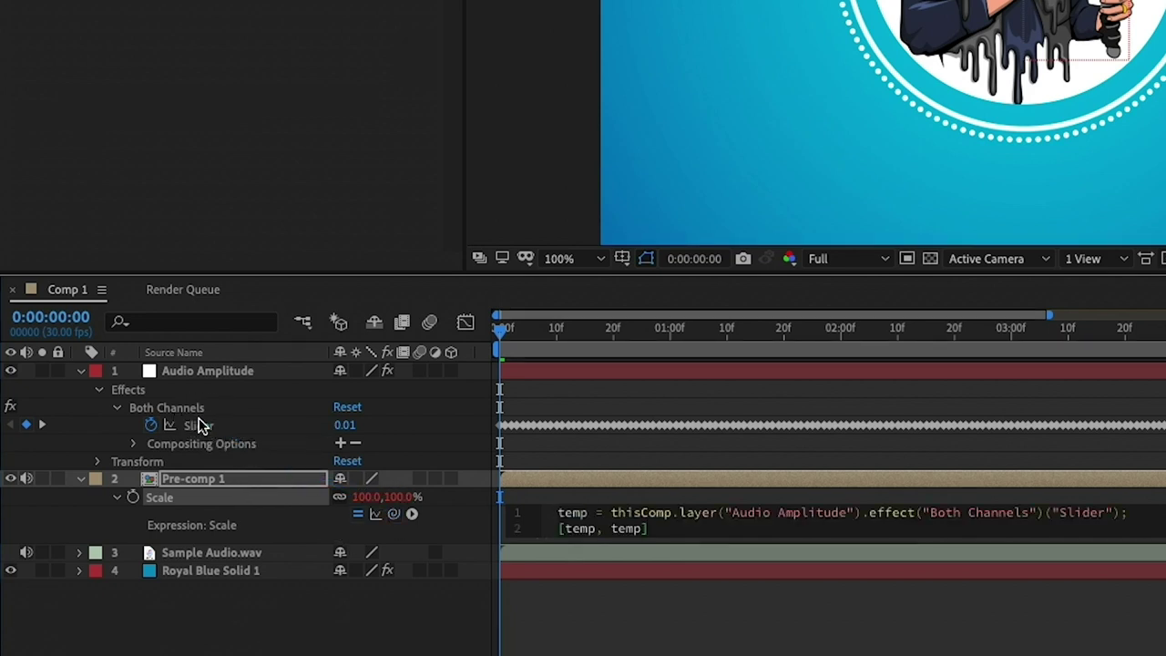
pyautogui.moveTo(505, 329); pyautogui.dragTo(581, 347)
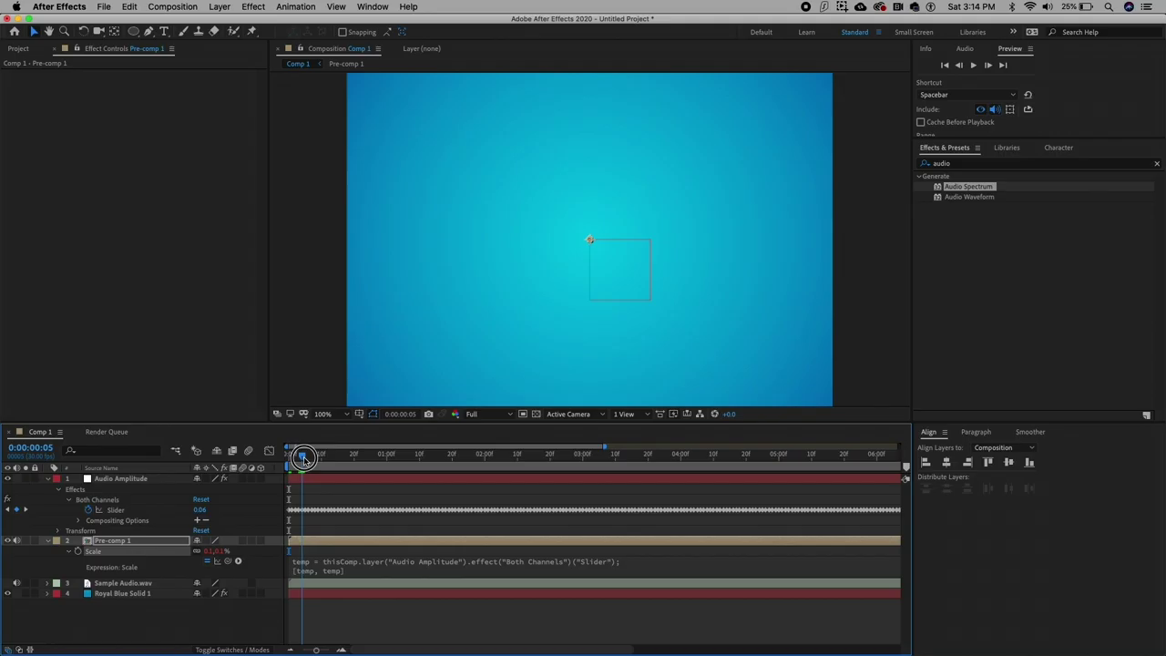
pyautogui.moveTo(335, 465)
pyautogui.mouseDown()
pyautogui.moveTo(460, 492)
pyautogui.moveTo(290, 490)
pyautogui.moveTo(458, 489)
pyautogui.moveTo(315, 462)
pyautogui.mouseUp()
pyautogui.moveTo(349, 467); pyautogui.dragTo(355, 492)
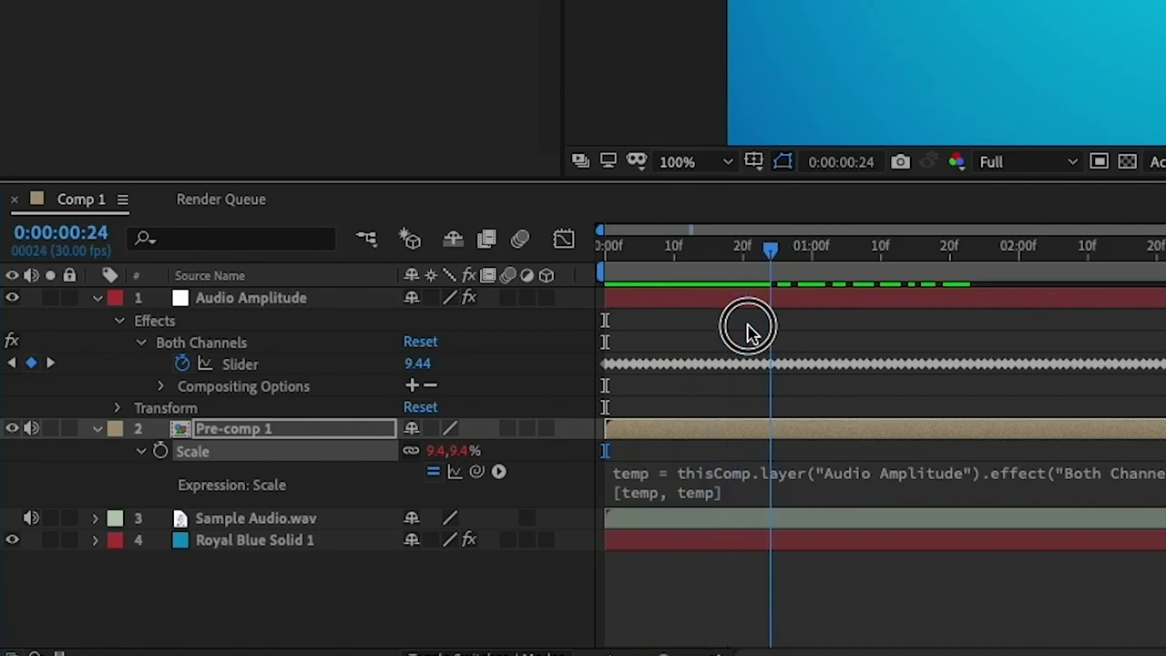
pyautogui.moveTo(746, 330); pyautogui.dragTo(743, 329)
# Append +[100,100] to the scale expression and play from the start to watch the avatar pulse.
pyautogui.click(807, 499)
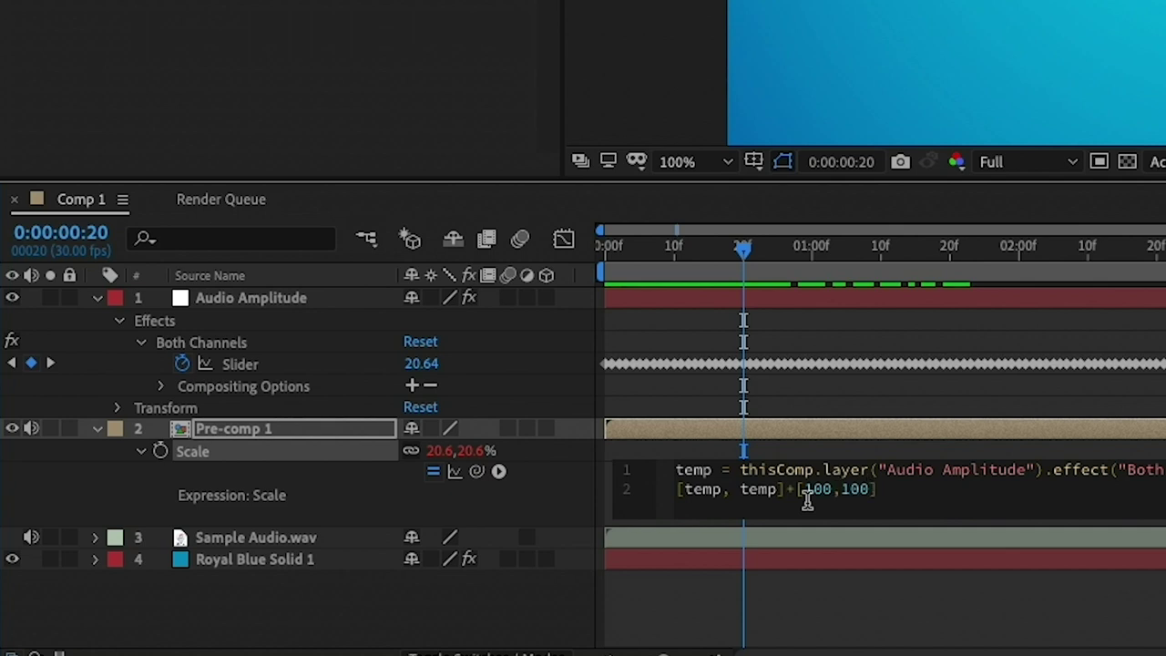
pyautogui.moveTo(759, 258); pyautogui.dragTo(759, 288)
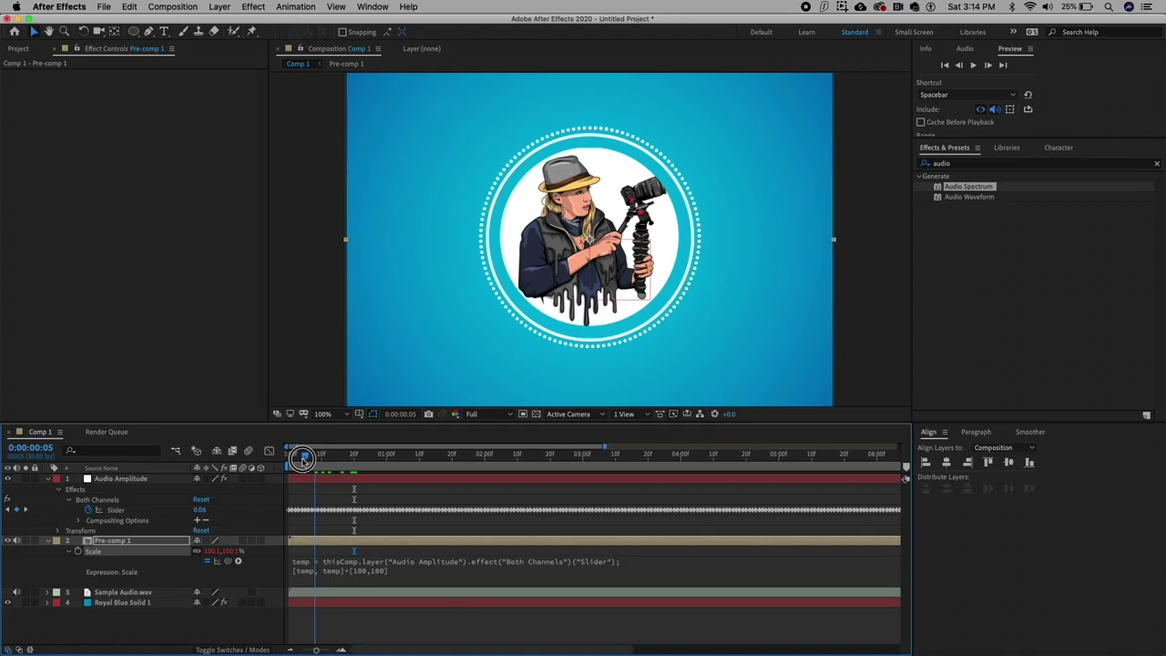
pyautogui.moveTo(361, 473); pyautogui.dragTo(291, 492)
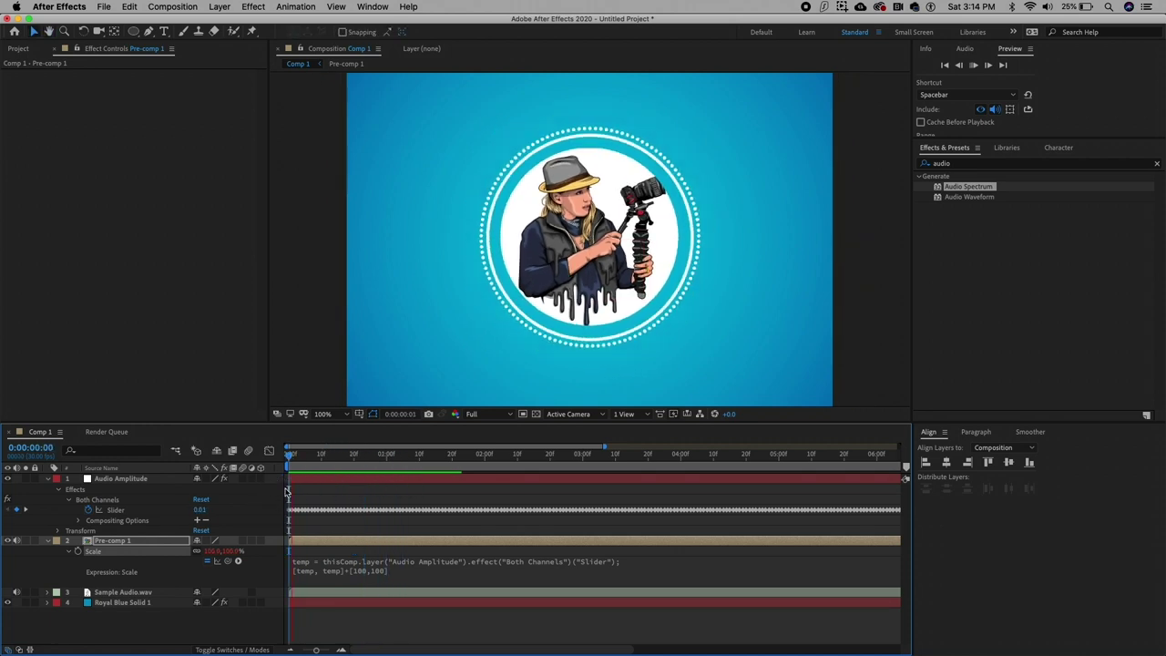
pyautogui.press('space')
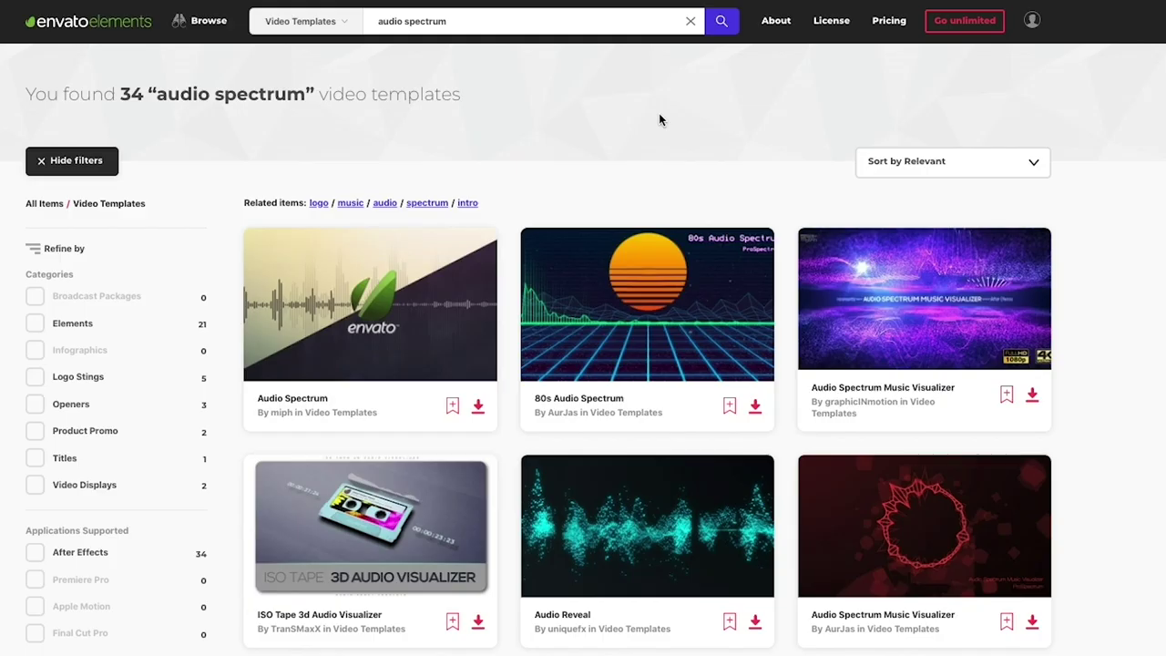
pyautogui.scroll(-7, 658, 113)
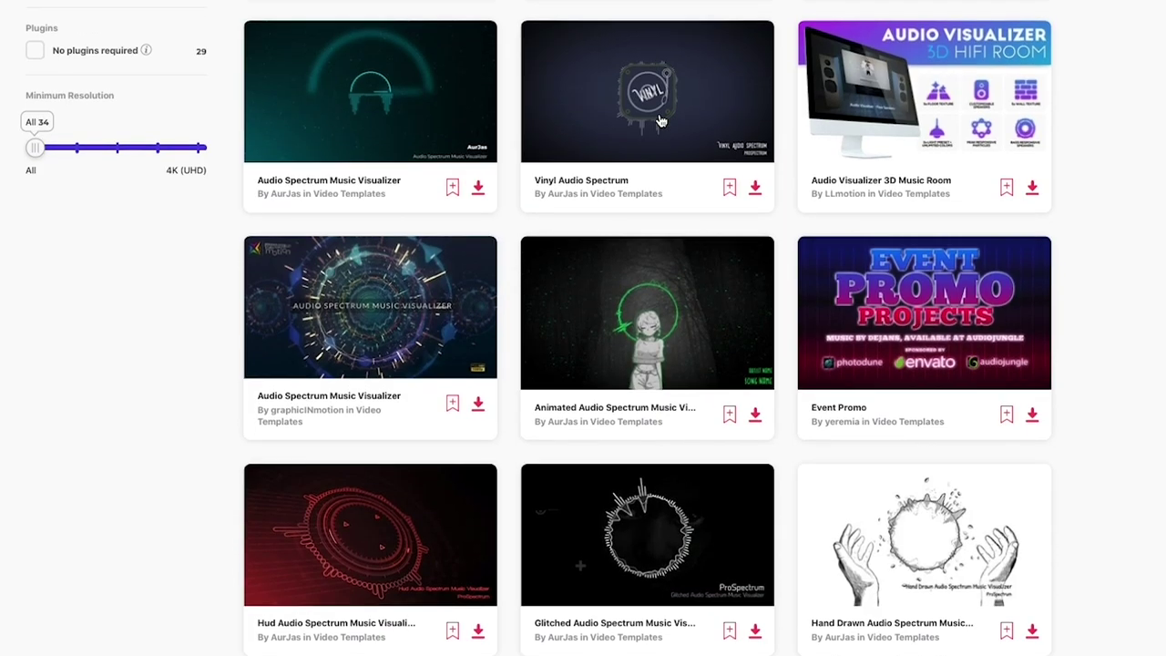
# Scroll the audio spectrum results and open the Cassette Audio Visualizer template.
pyautogui.scroll(-7, 660, 121)
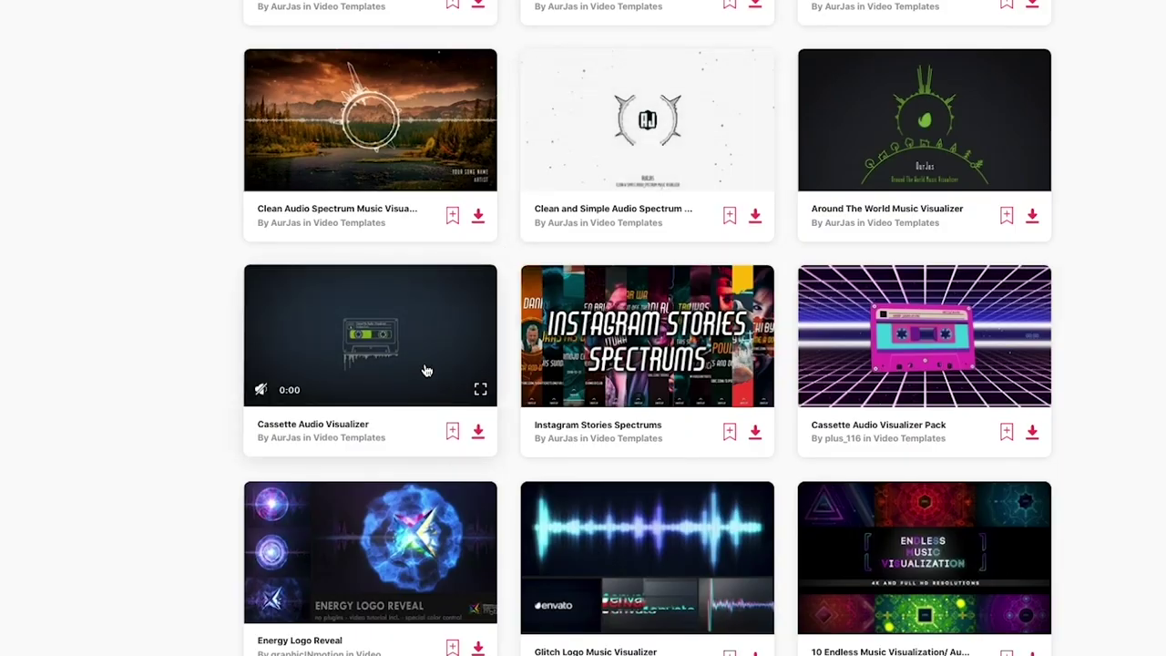
pyautogui.click(425, 369)
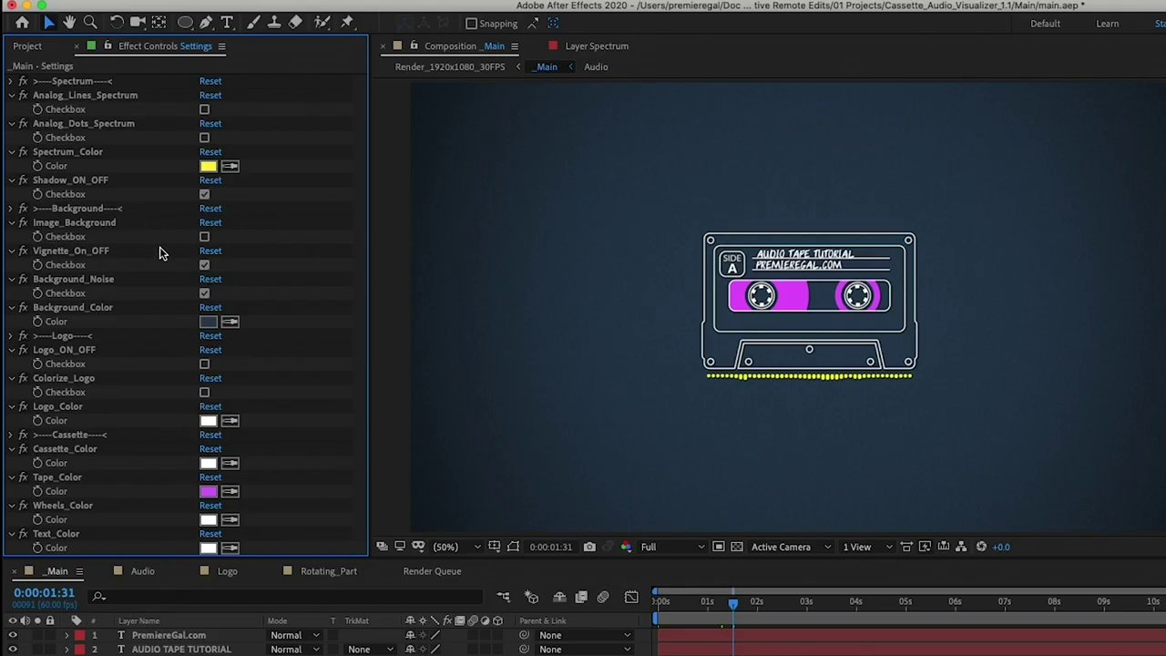
# Set Tape_Color to cyan and Background_Color to deep purple 5B0874, then view frame 0:00:01:27.
pyautogui.click(208, 492)
pyautogui.click(646, 520)
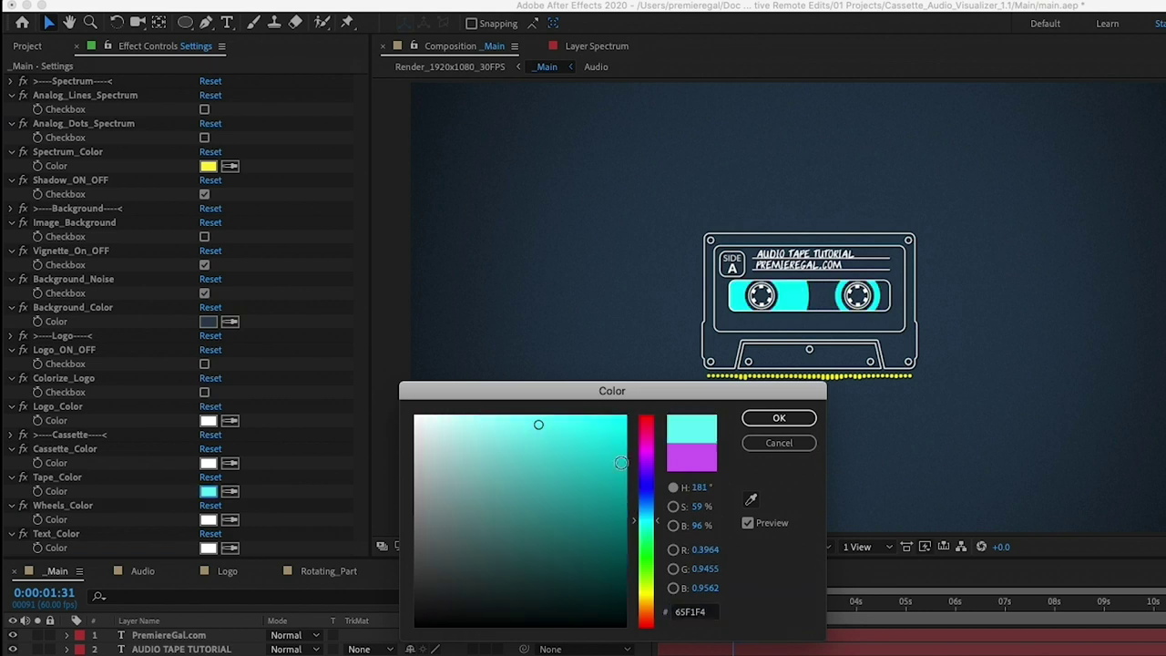
pyautogui.click(774, 418)
pyautogui.click(209, 322)
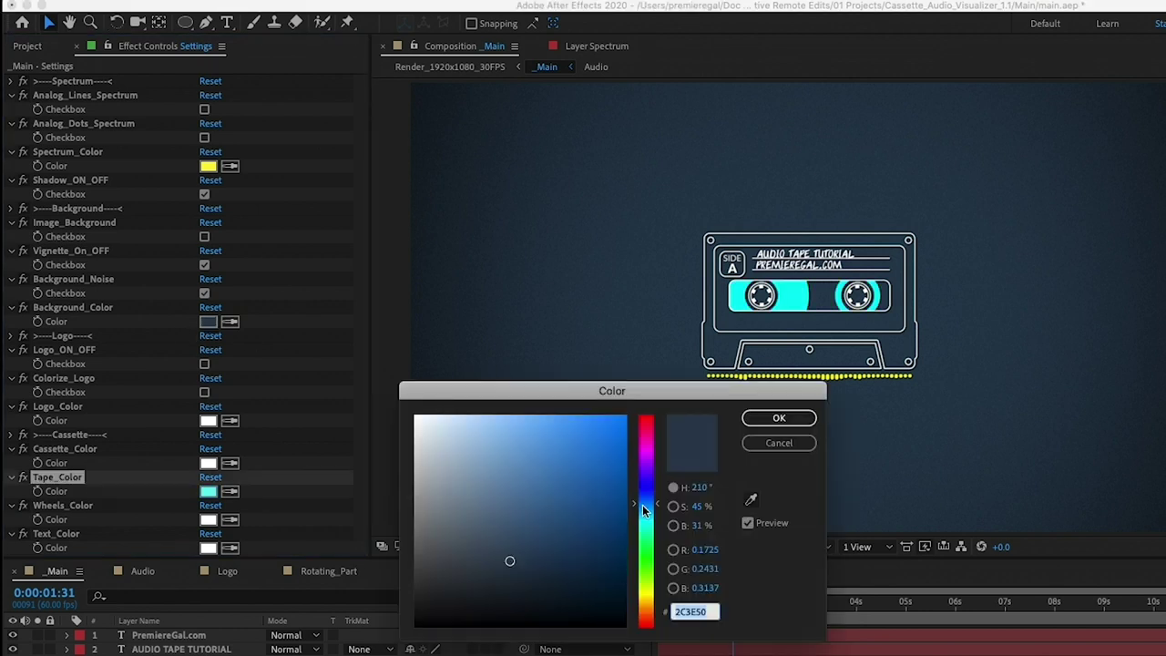
pyautogui.moveTo(645, 512); pyautogui.dragTo(610, 492)
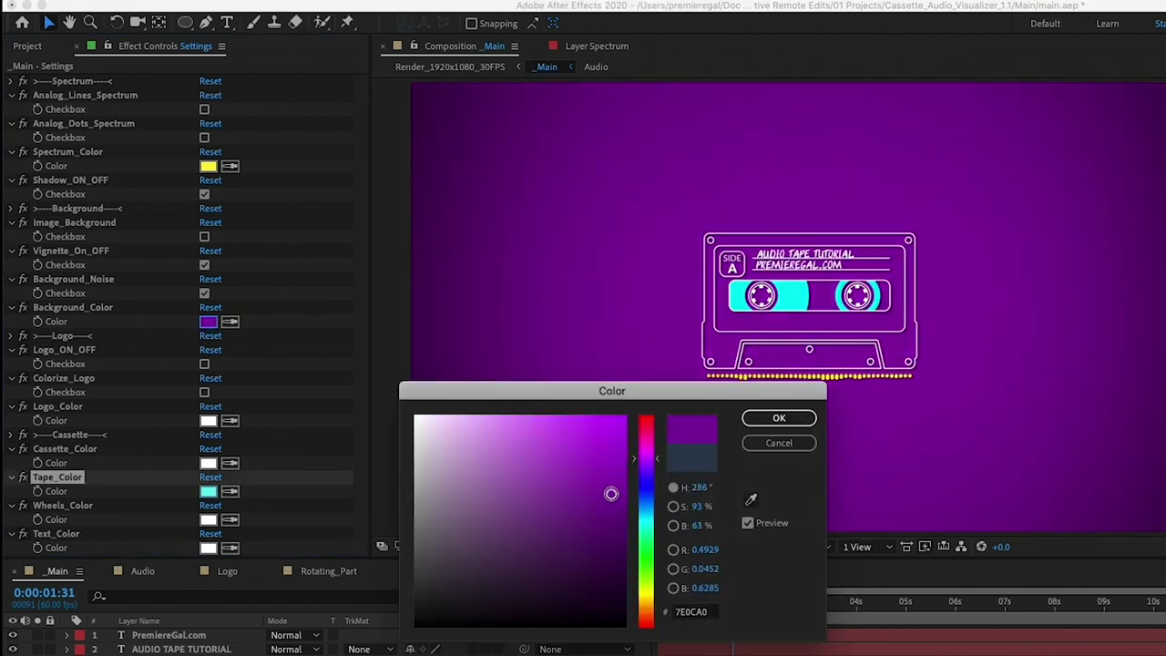
pyautogui.click(780, 417)
pyautogui.click(733, 606)
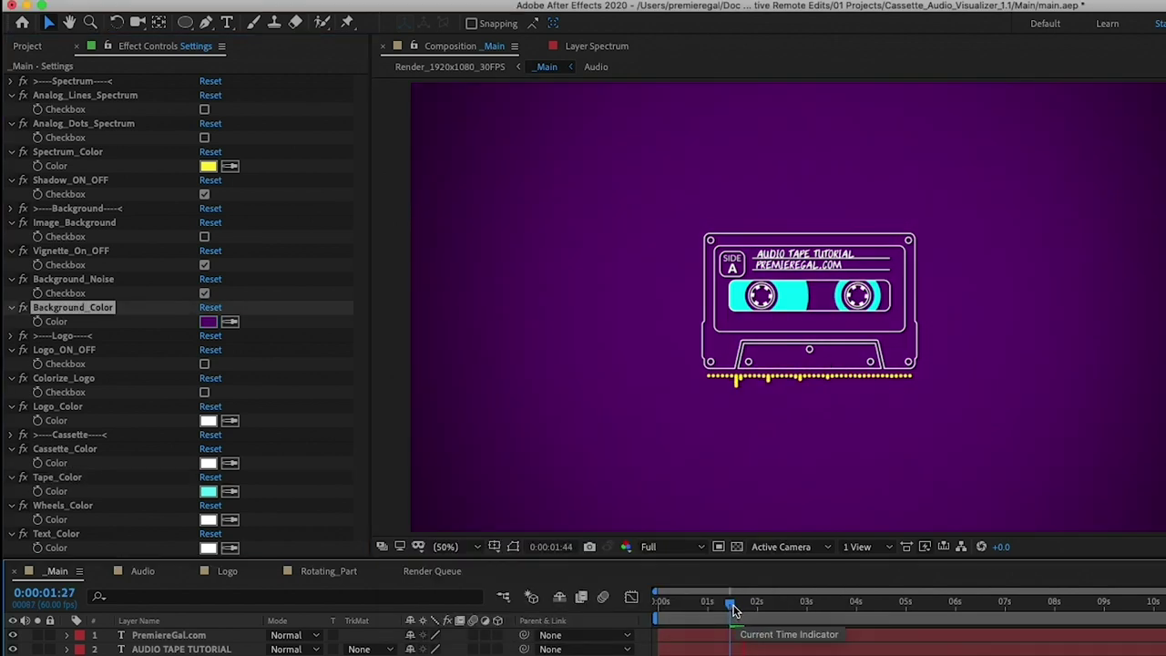